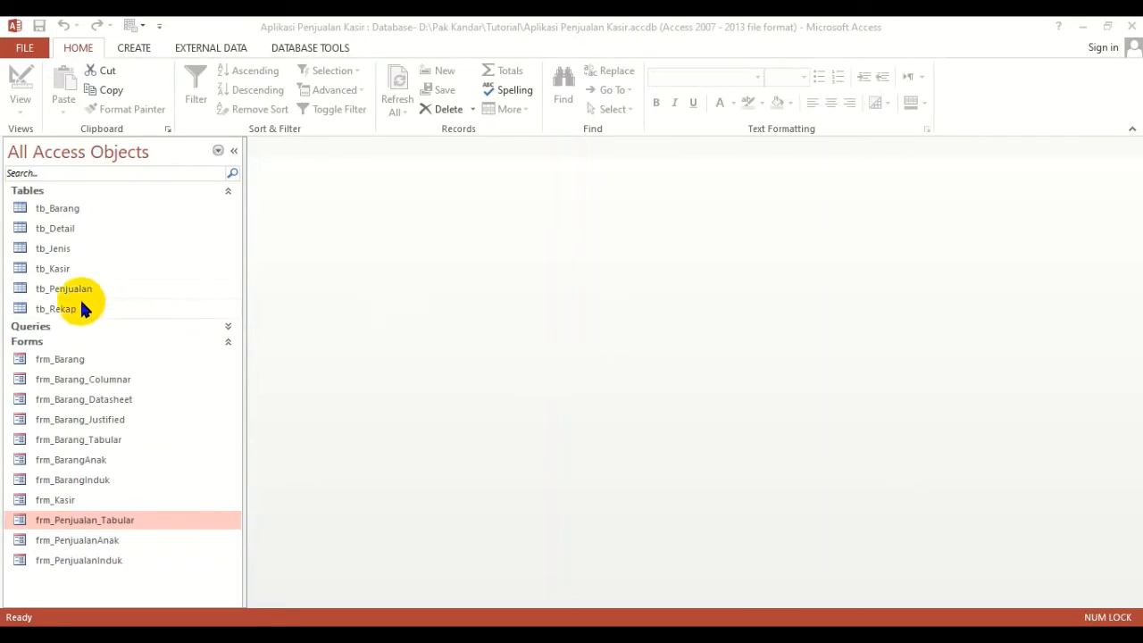
Review the records of the tb_Detail and tb_Barang tables, closing each one after viewing it.
{"action": "double_click", "coordinate": [69, 230]}
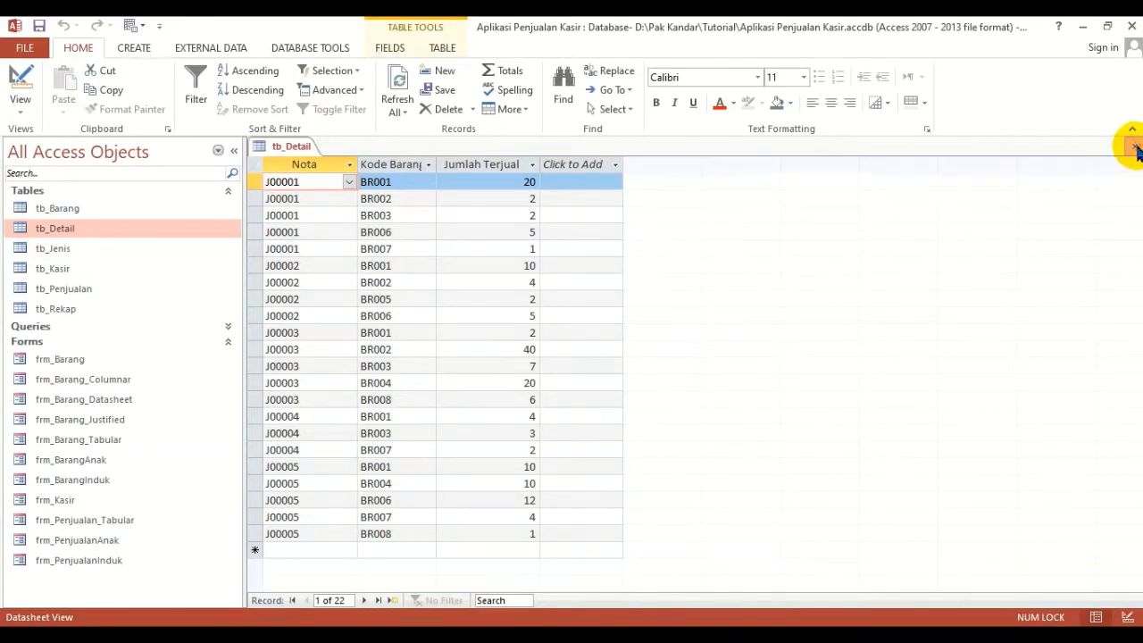
{"action": "left_click", "coordinate": [1133, 145]}
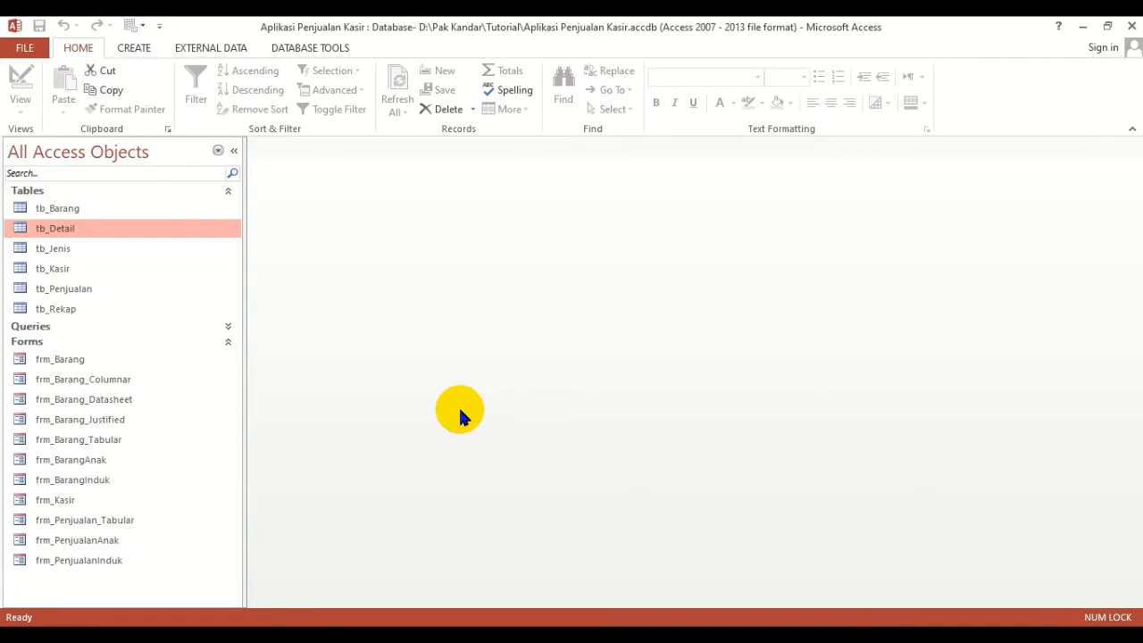
{"action": "double_click", "coordinate": [85, 208]}
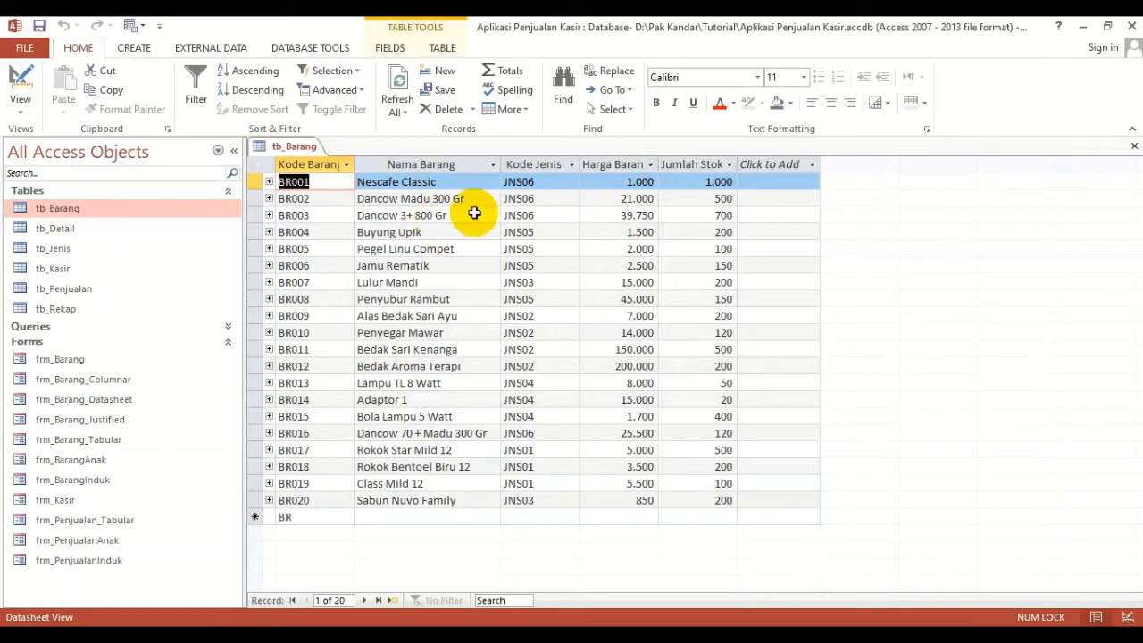
{"action": "left_click", "coordinate": [1135, 146]}
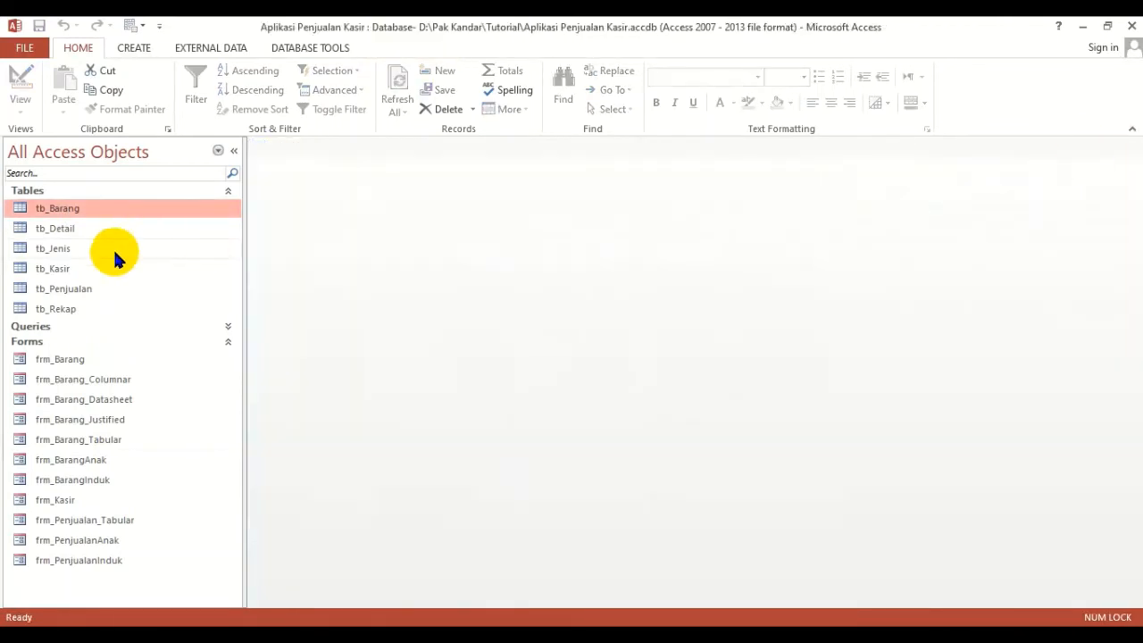
{"action": "double_click", "coordinate": [74, 229]}
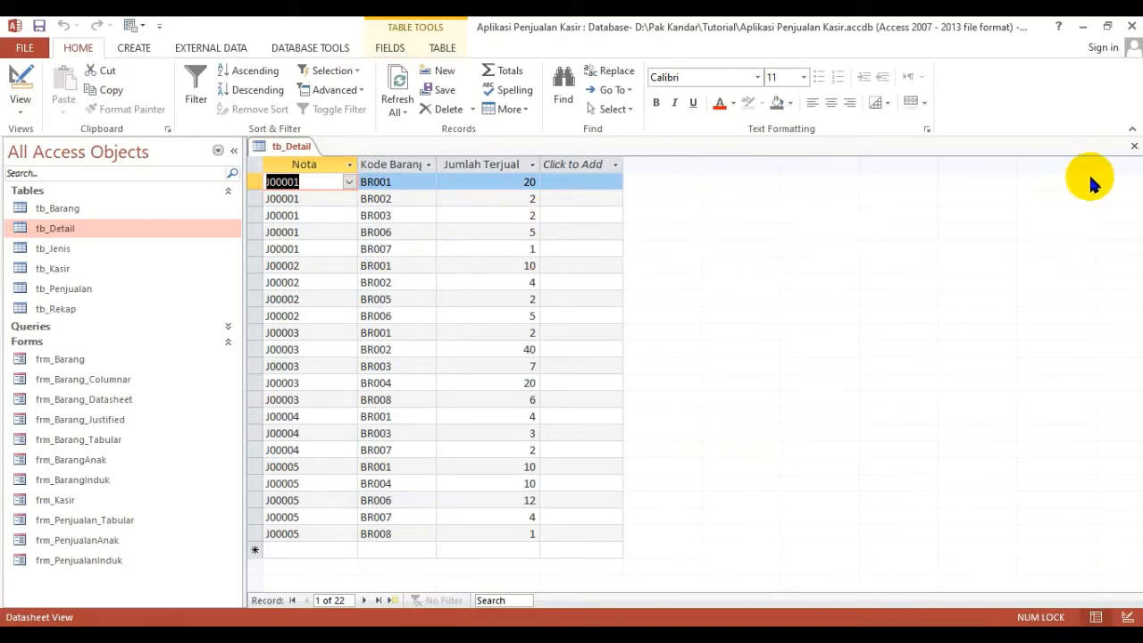
{"action": "left_click", "coordinate": [1134, 145]}
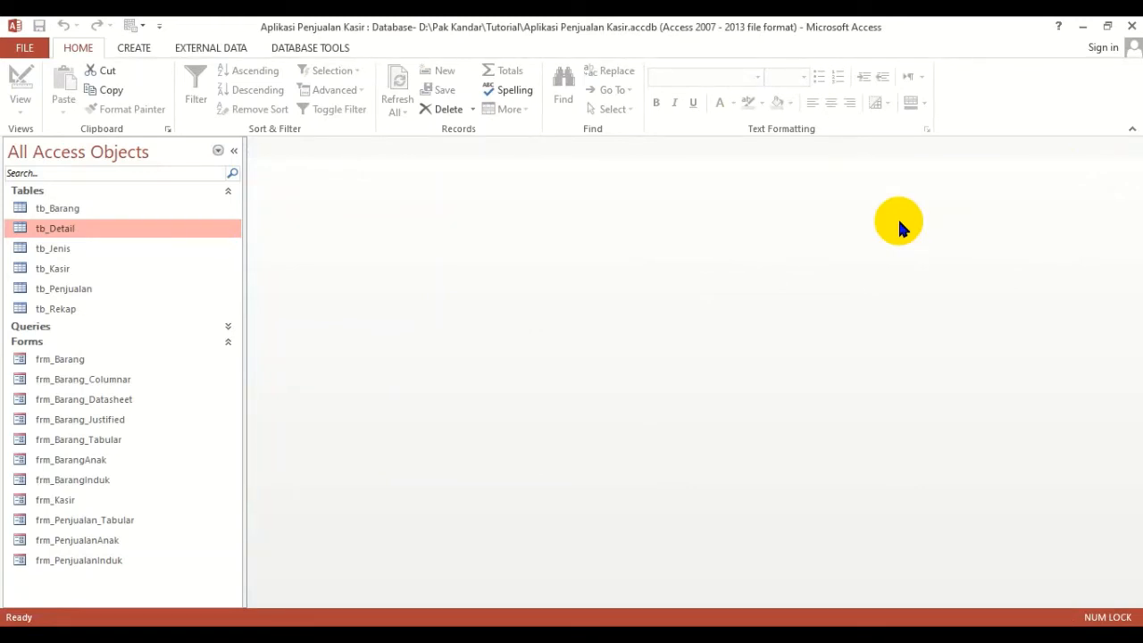
Examine the results of the q_TotalJumlahBarangTerjual query, then close it.
{"action": "left_click", "coordinate": [42, 327]}
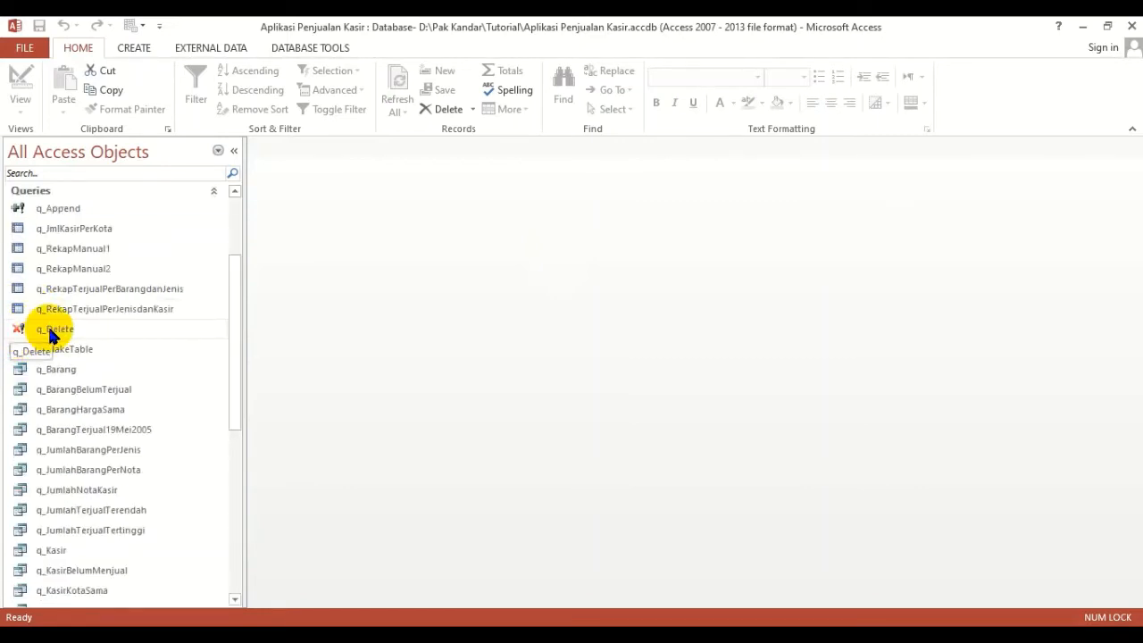
{"action": "scroll", "coordinate": [51, 335], "scroll_direction": "down", "scroll_amount": 4}
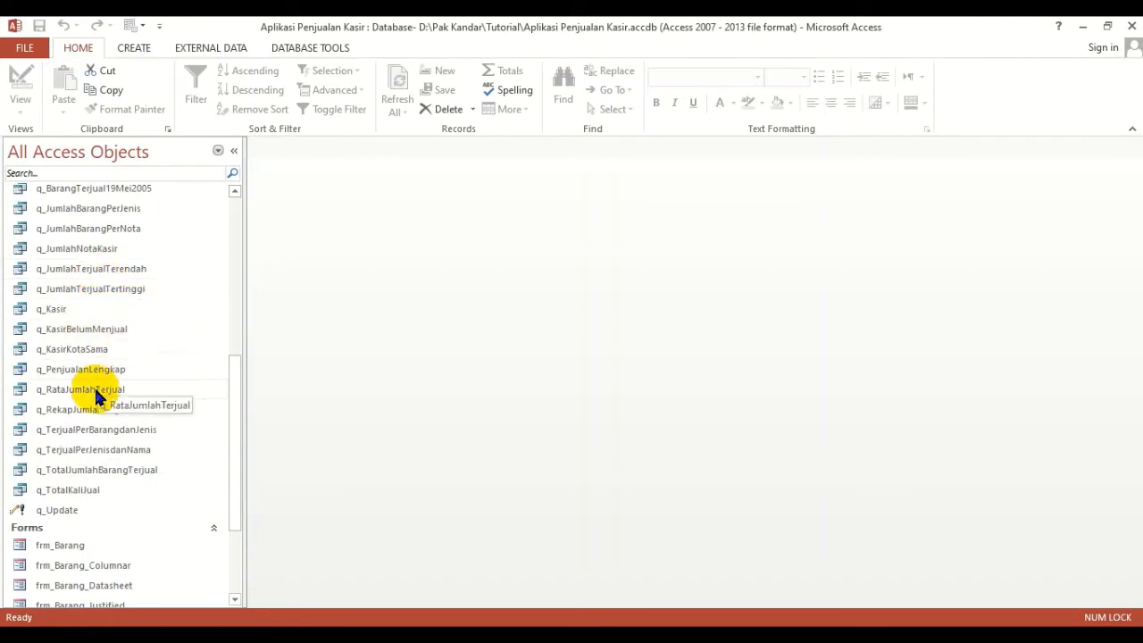
{"action": "left_click", "coordinate": [93, 470]}
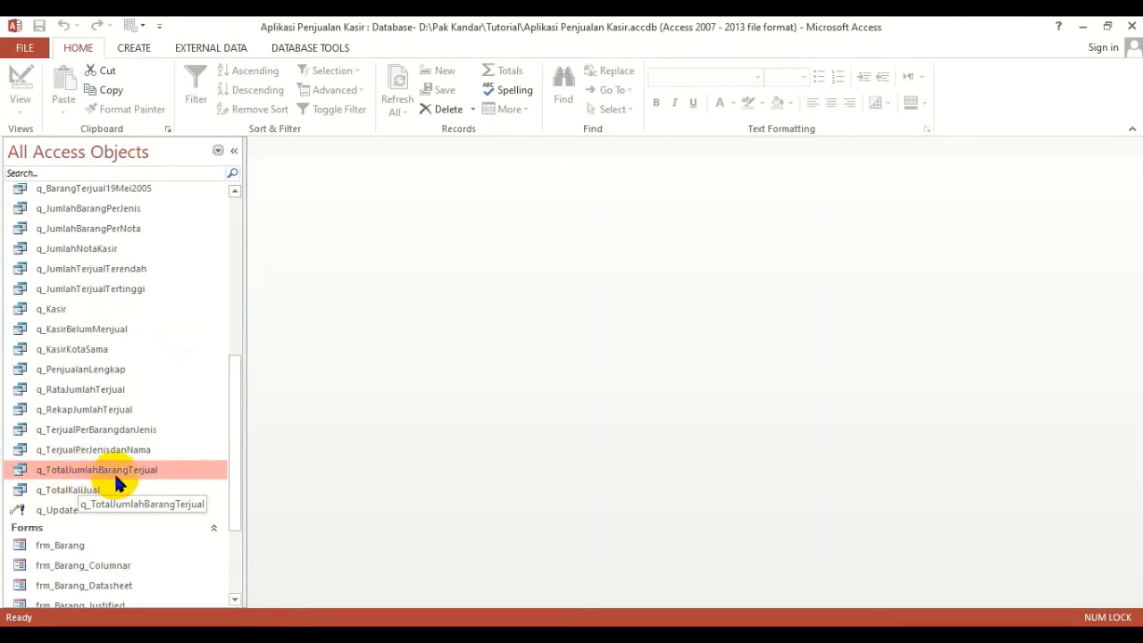
{"action": "double_click", "coordinate": [117, 474]}
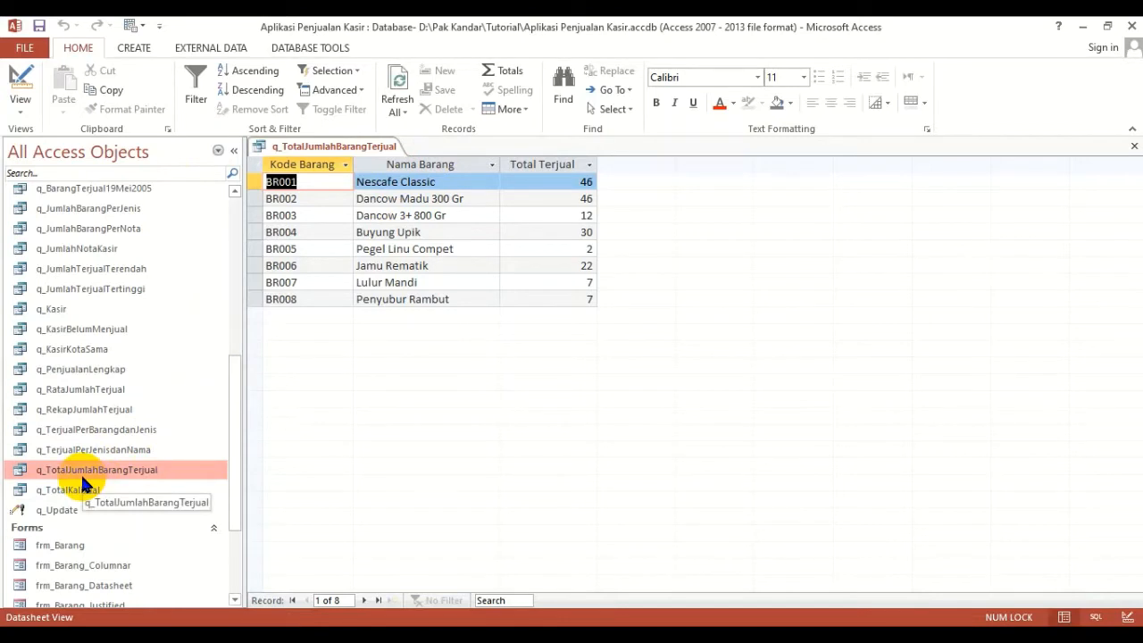
{"action": "left_click", "coordinate": [1134, 146]}
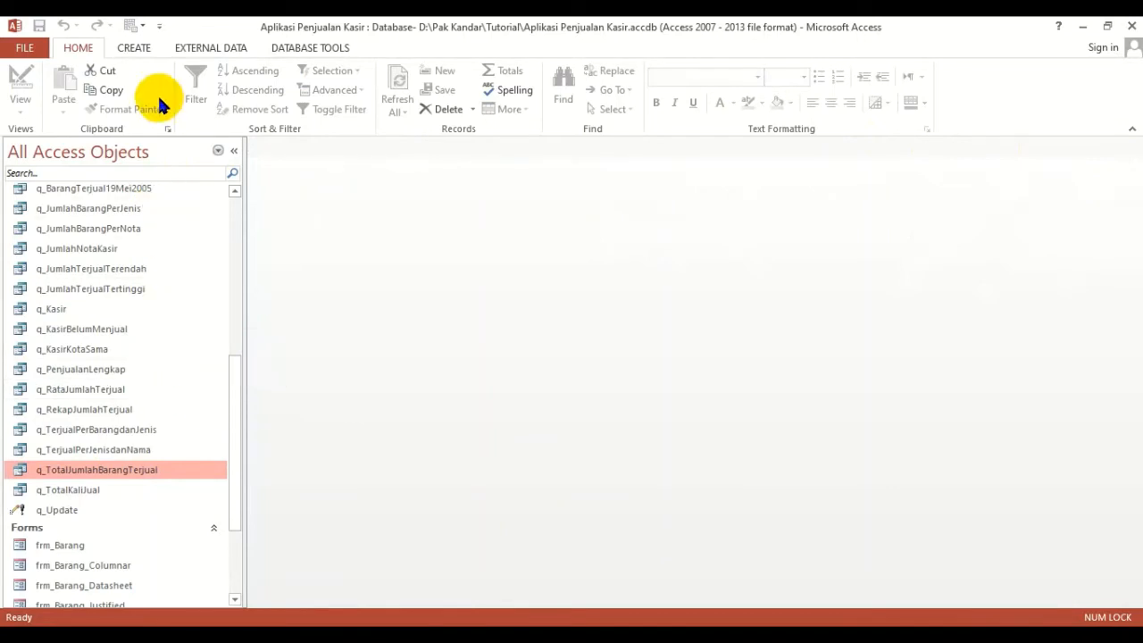
Create a blank form in design view and enlarge its Detail section to about 21.5 by 11 cm.
{"action": "left_click", "coordinate": [143, 46]}
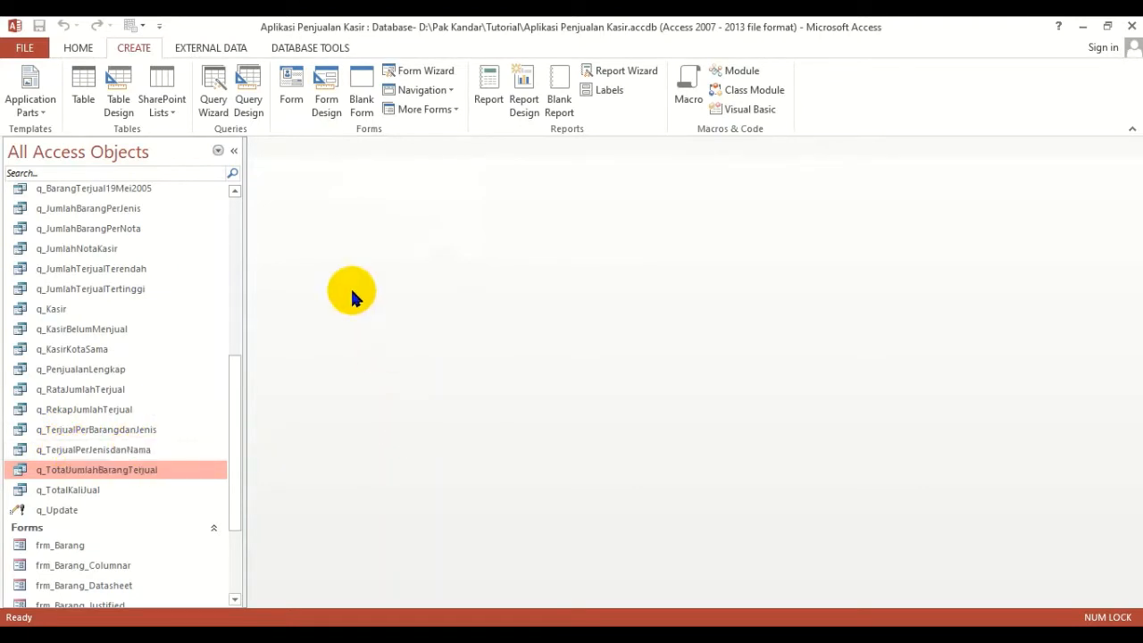
{"action": "left_click", "coordinate": [325, 96]}
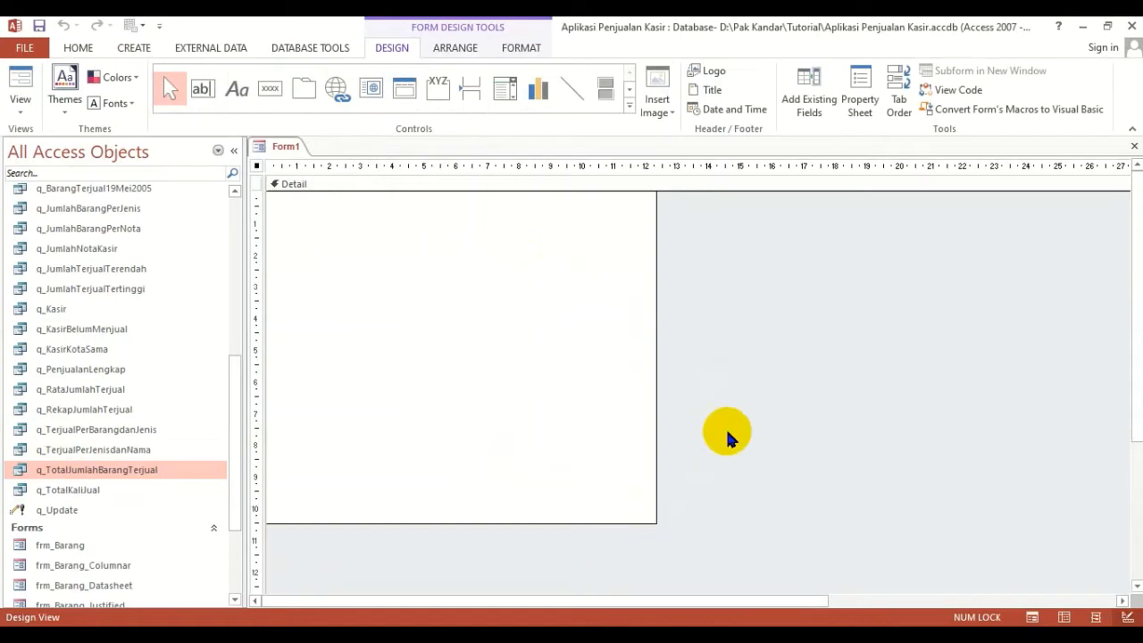
{"action": "left_click_drag", "start_coordinate": [657, 520], "coordinate": [945, 539]}
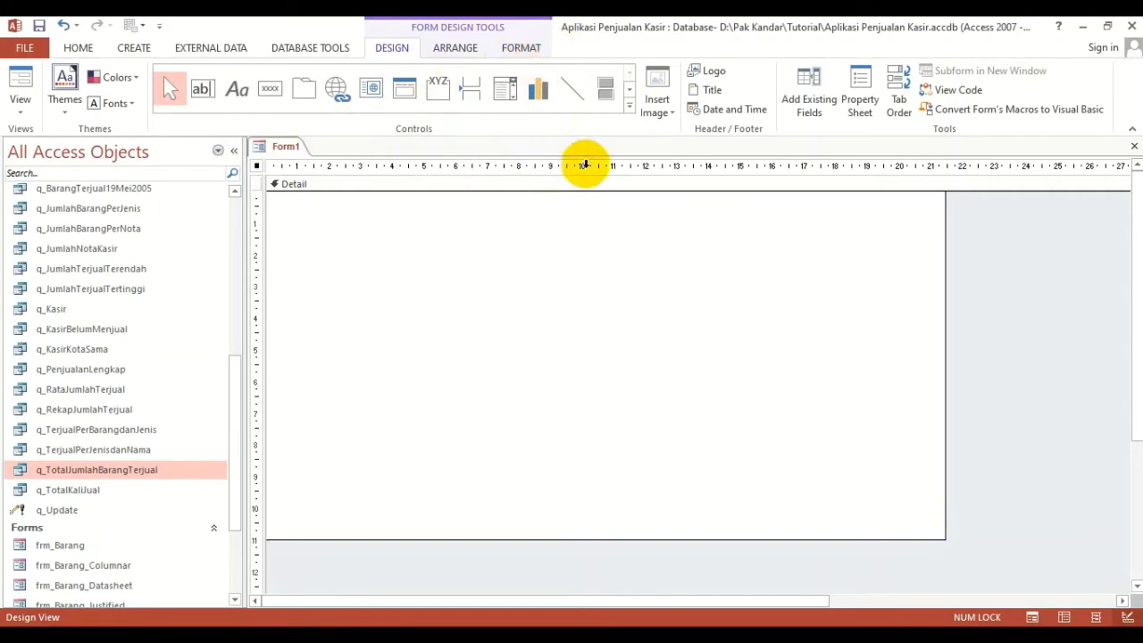
Place a chart control about 20 by 10 cm across the form's Detail section.
{"action": "left_click", "coordinate": [630, 107]}
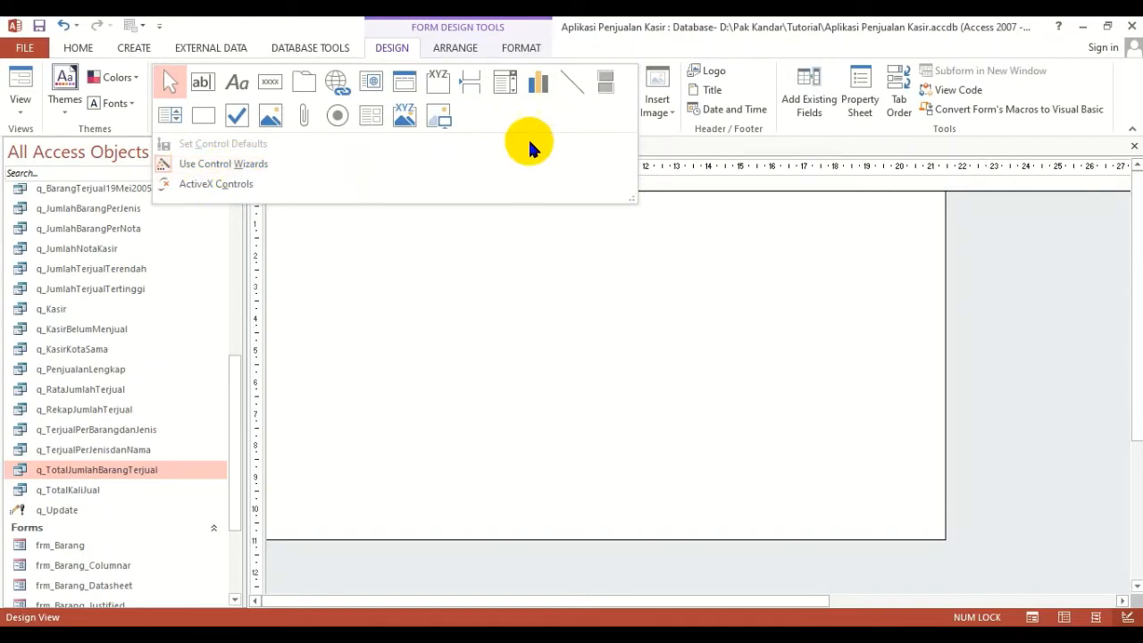
{"action": "left_click", "coordinate": [538, 85]}
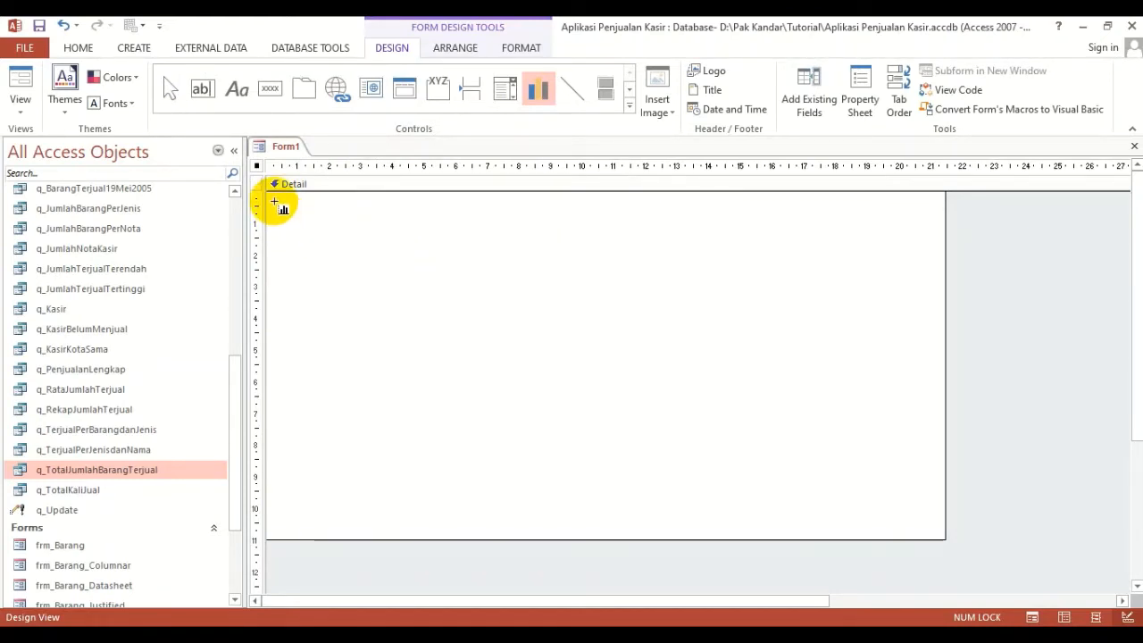
{"action": "left_click_drag", "start_coordinate": [273, 202], "coordinate": [911, 509]}
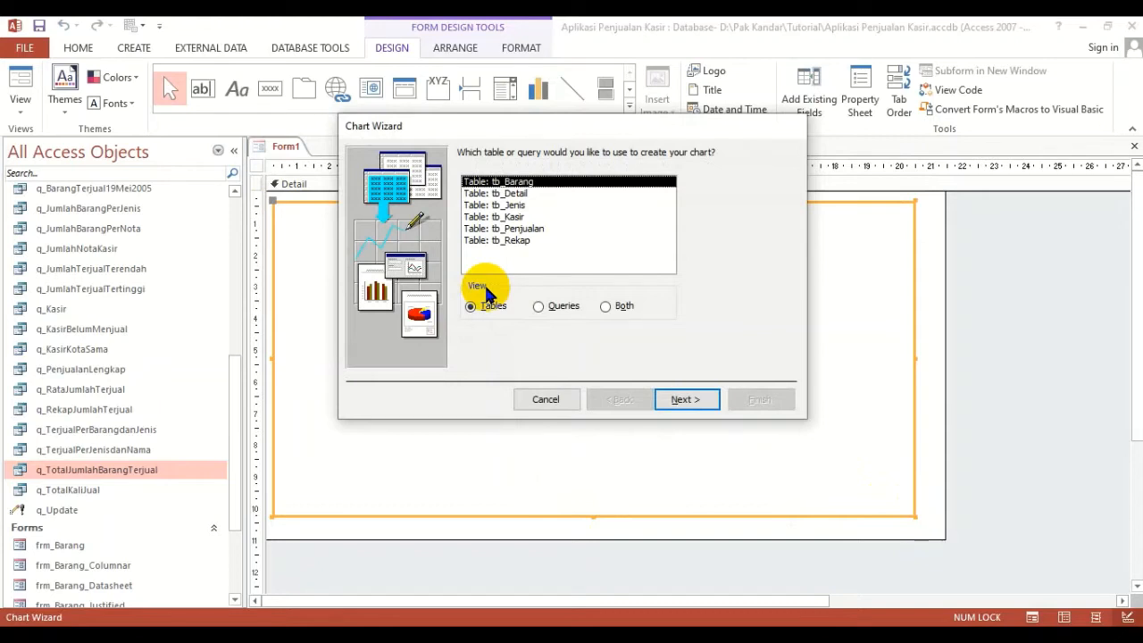
Use the query q_TotalJumlahBarangTerjual as the chart's data source.
{"action": "left_click", "coordinate": [561, 305]}
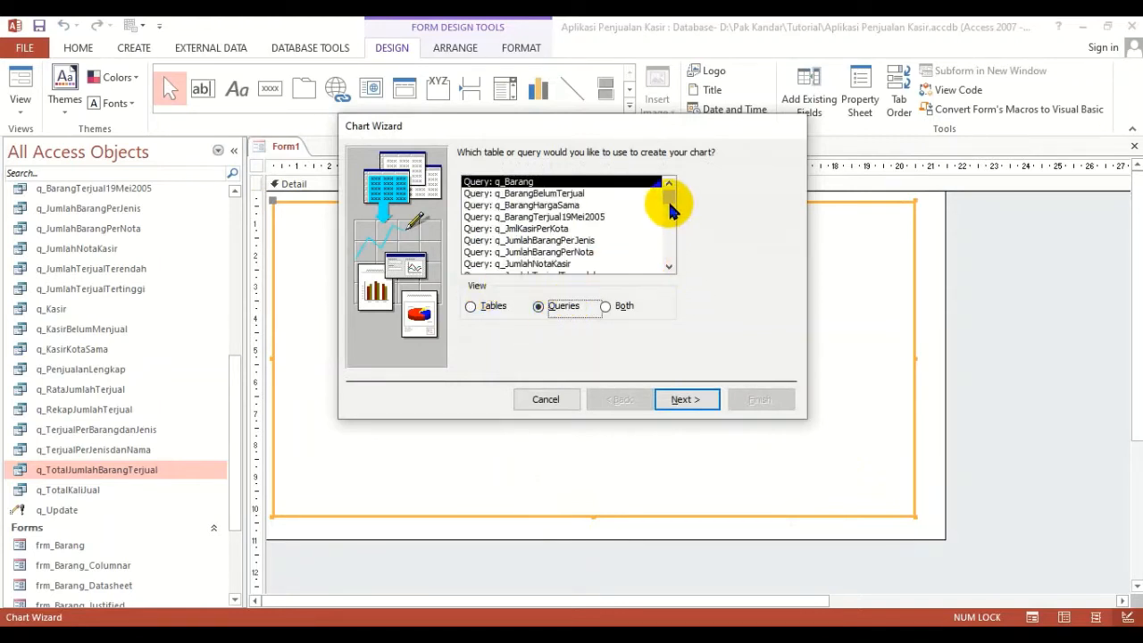
{"action": "left_click_drag", "start_coordinate": [669, 198], "coordinate": [669, 263]}
{"action": "left_click", "coordinate": [576, 254]}
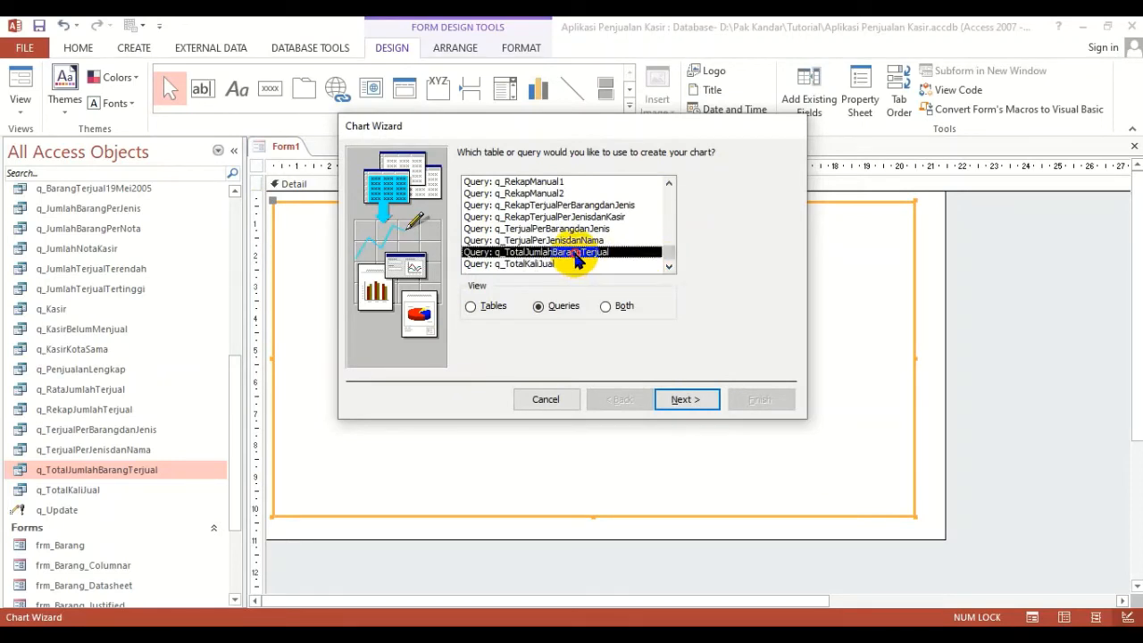
{"action": "left_click", "coordinate": [686, 402]}
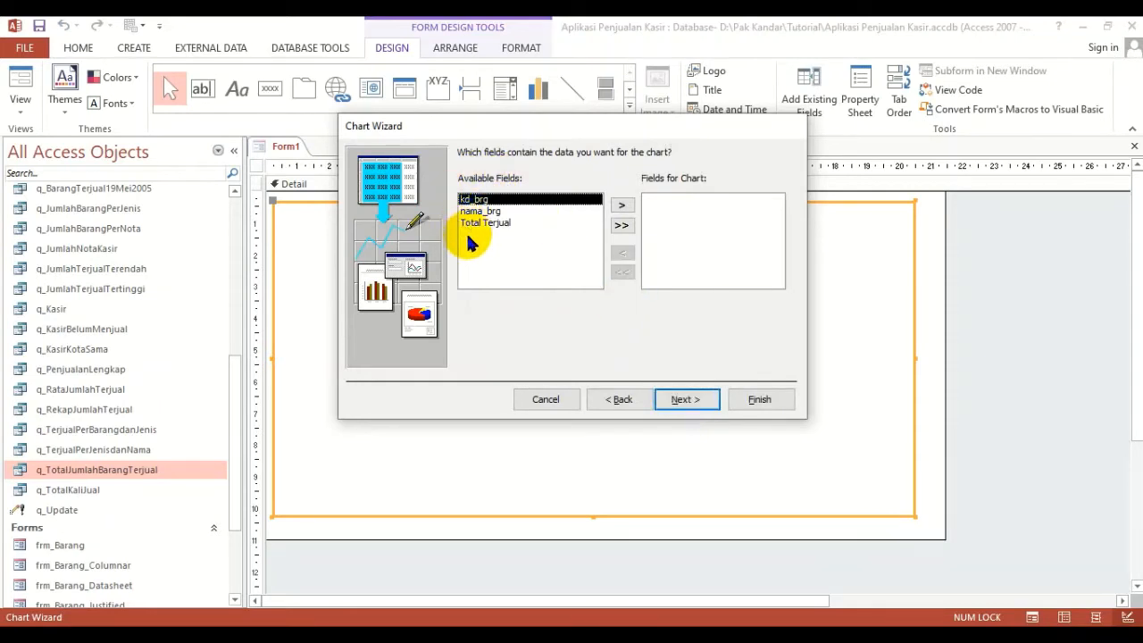
Add the nama_brg and Total Terjual fields to the chart's data.
{"action": "left_click", "coordinate": [482, 211]}
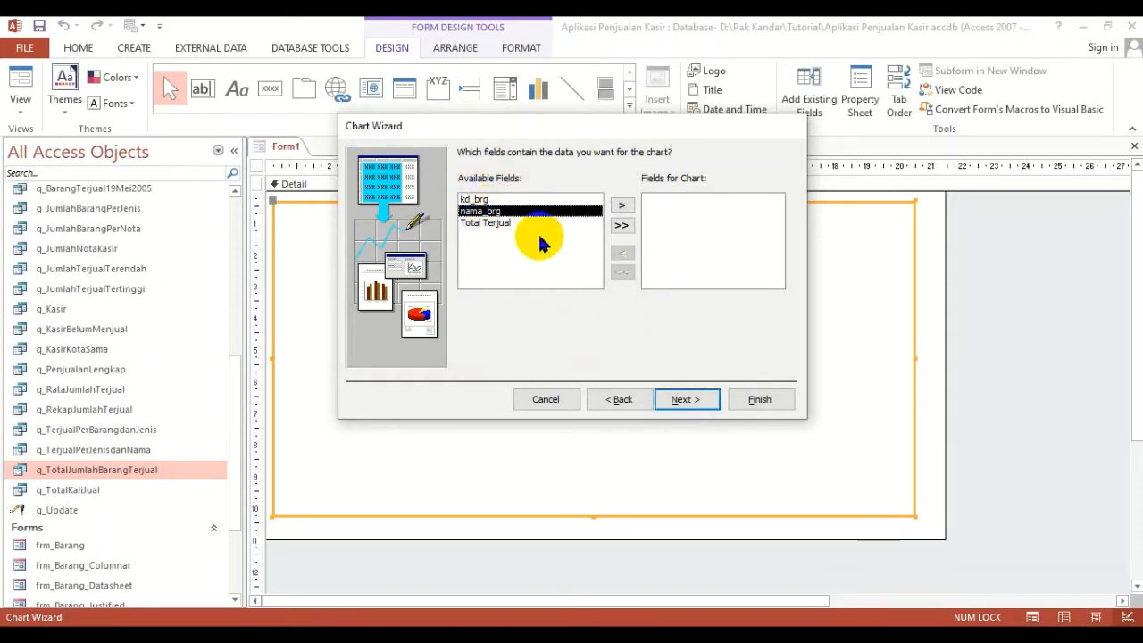
{"action": "left_click", "coordinate": [622, 207]}
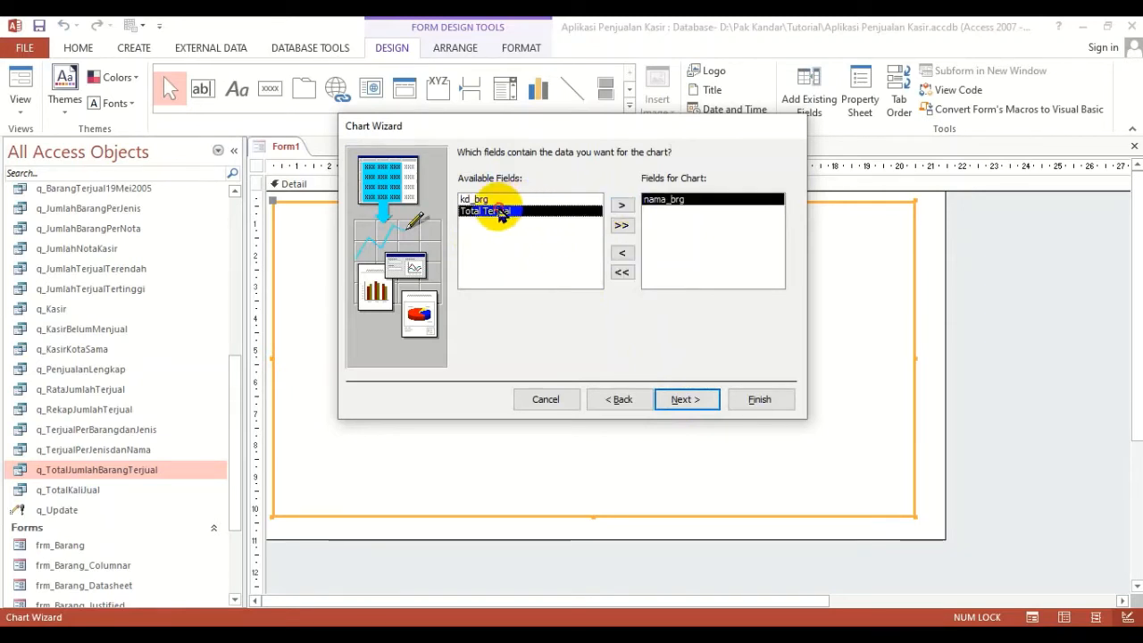
{"action": "left_click", "coordinate": [621, 206]}
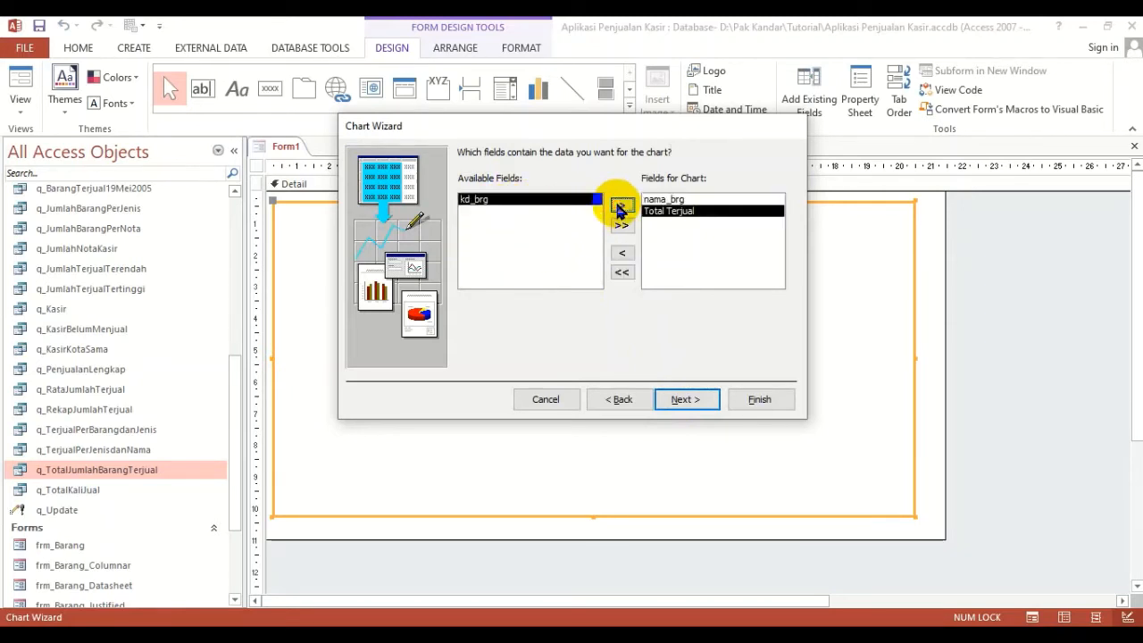
{"action": "left_click", "coordinate": [690, 400]}
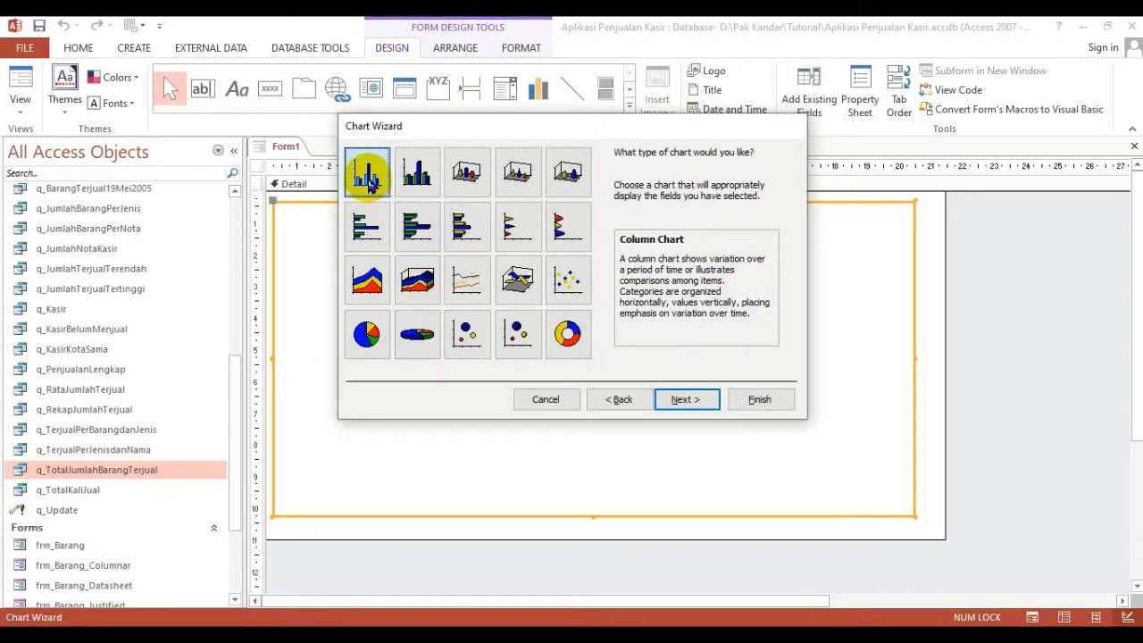
Try the pie, column, bar, 3-D column and 3-D pie chart types to compare their descriptions.
{"action": "left_click", "coordinate": [413, 339]}
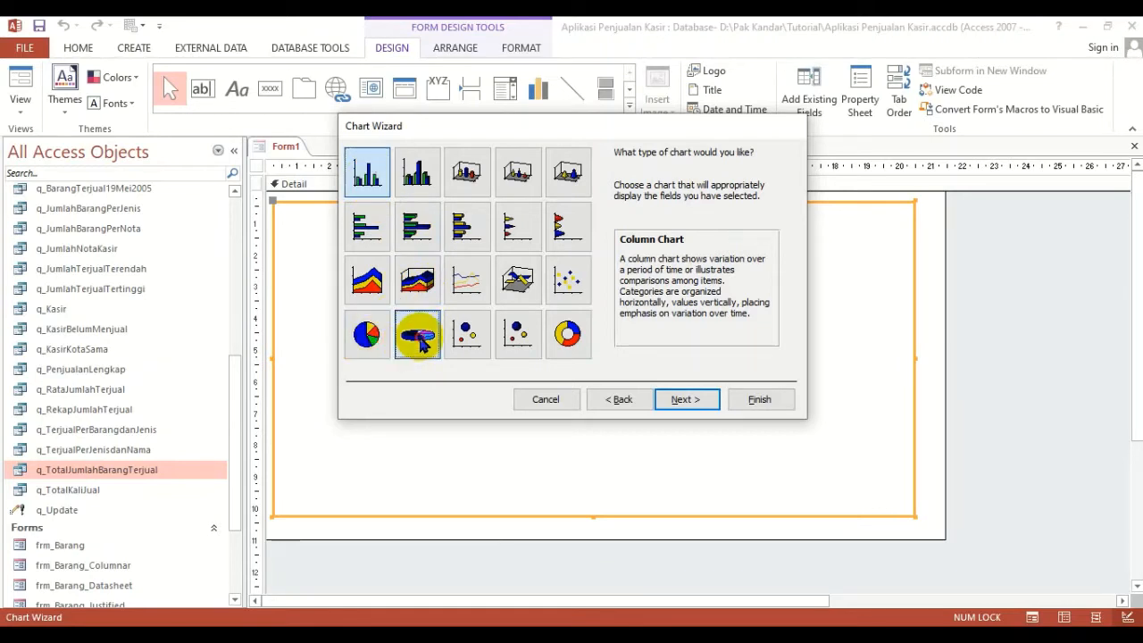
{"action": "left_click", "coordinate": [366, 334]}
{"action": "left_click", "coordinate": [367, 172]}
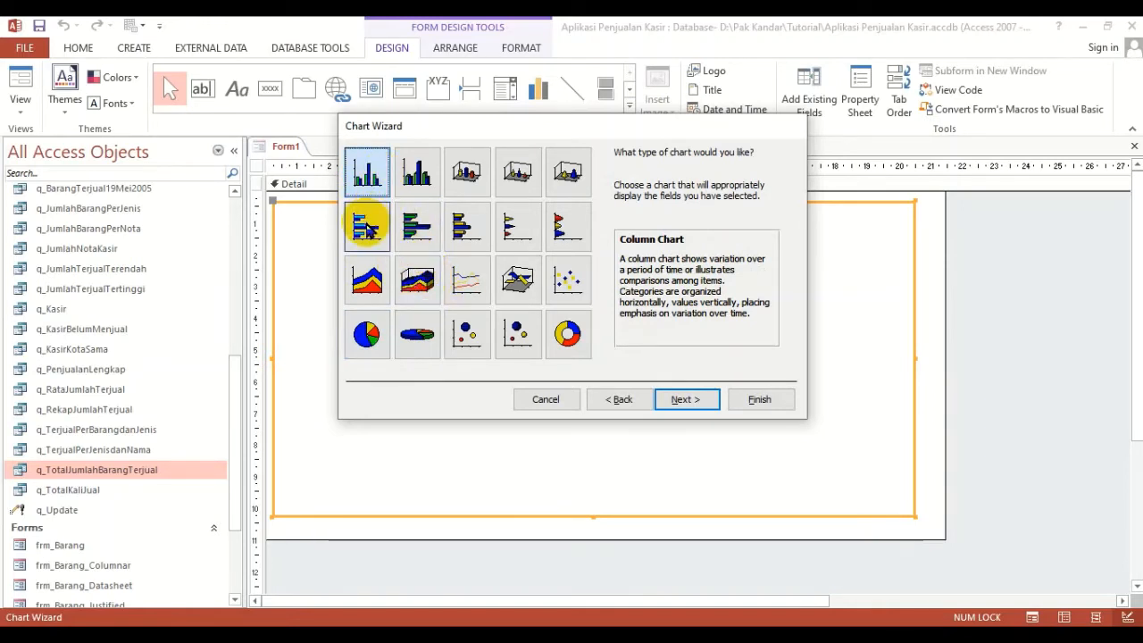
{"action": "left_click", "coordinate": [369, 228]}
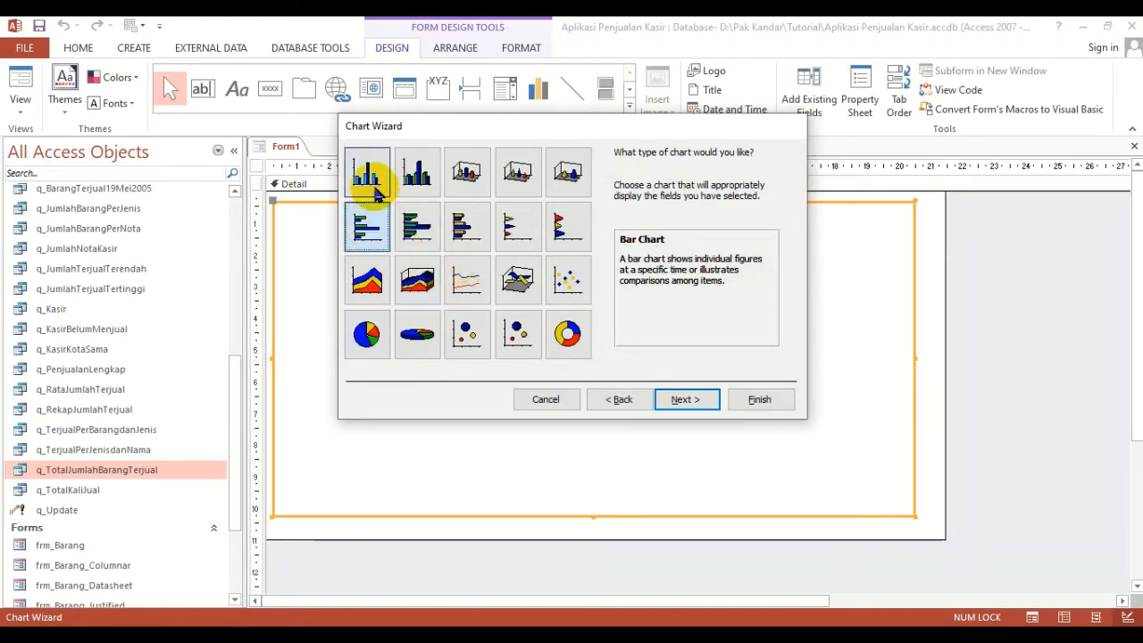
{"action": "left_click", "coordinate": [369, 175]}
{"action": "left_click", "coordinate": [371, 229]}
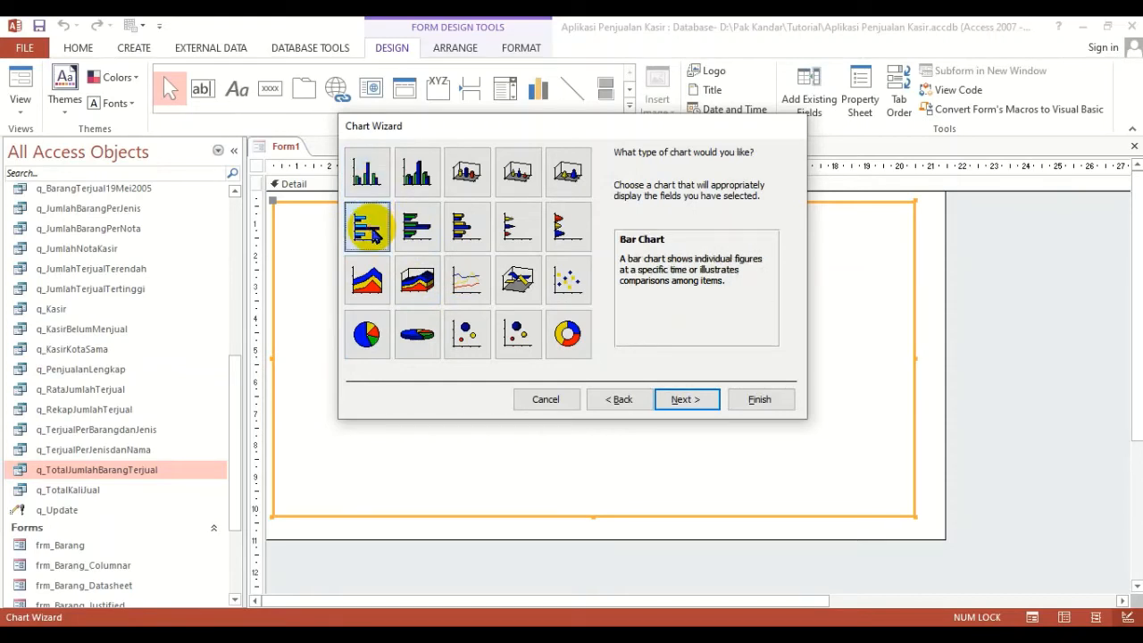
{"action": "left_click", "coordinate": [369, 174]}
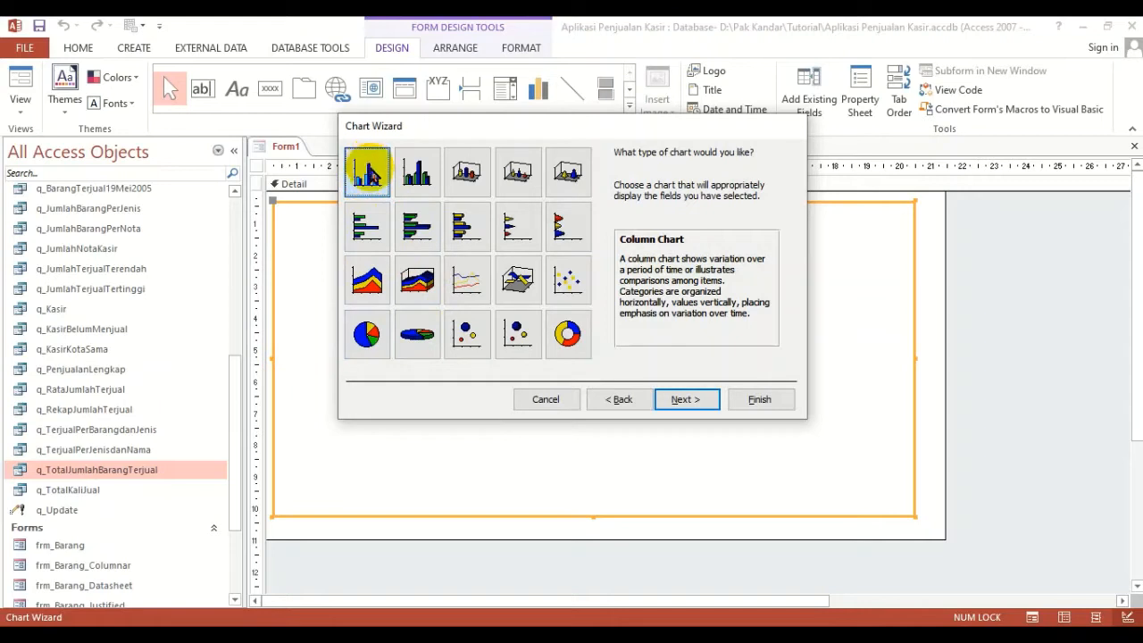
{"action": "left_click", "coordinate": [416, 171]}
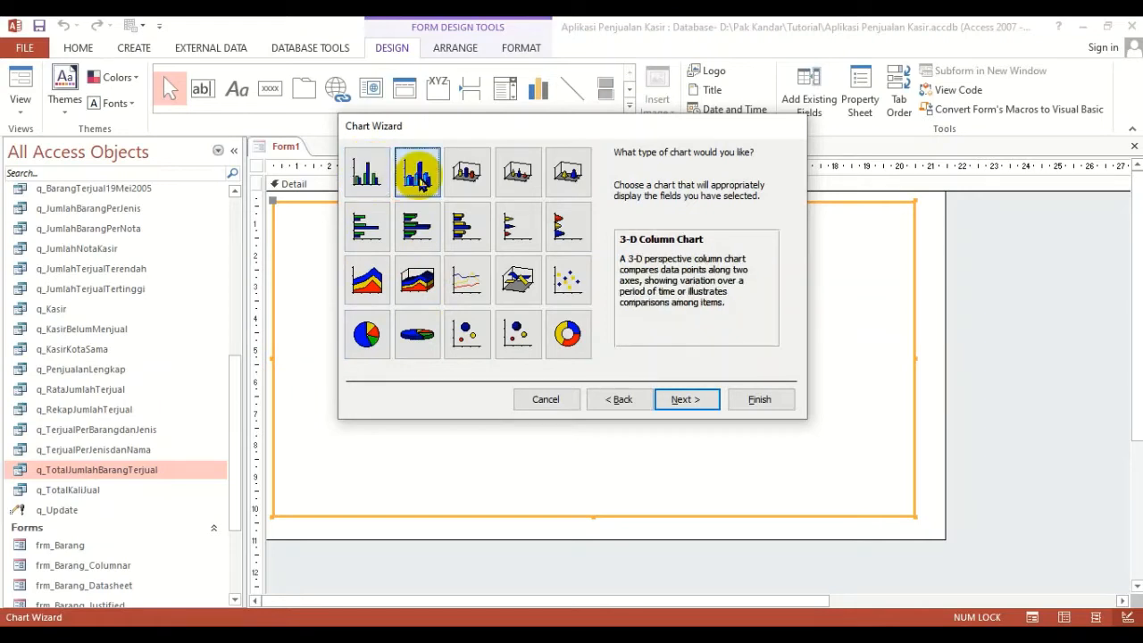
{"action": "left_click", "coordinate": [368, 177]}
{"action": "left_click", "coordinate": [416, 179]}
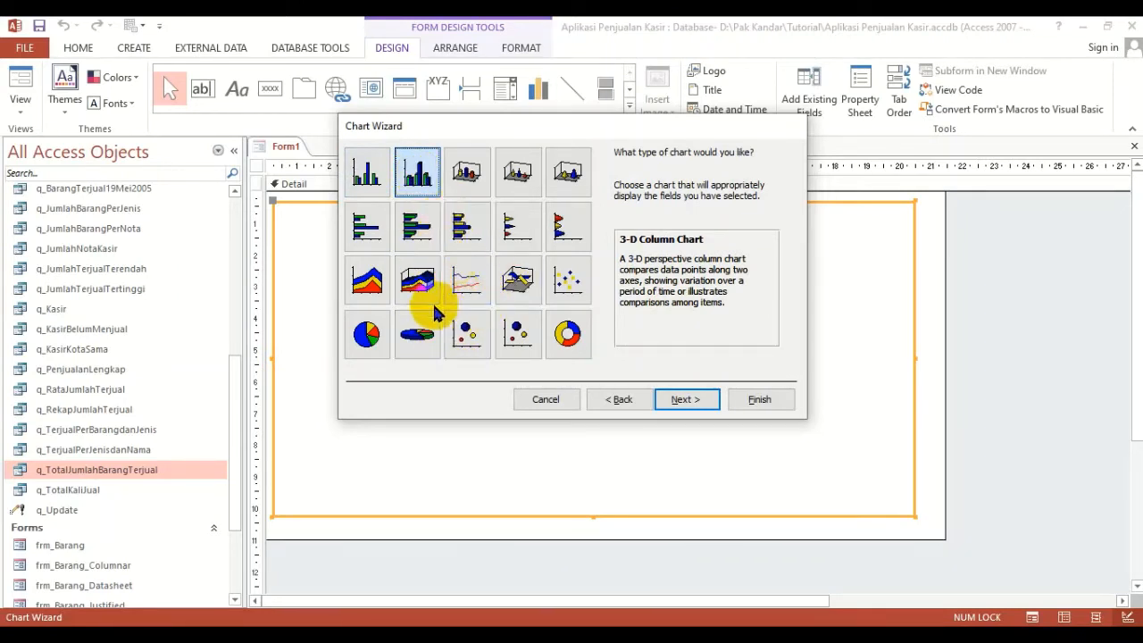
{"action": "left_click", "coordinate": [413, 330]}
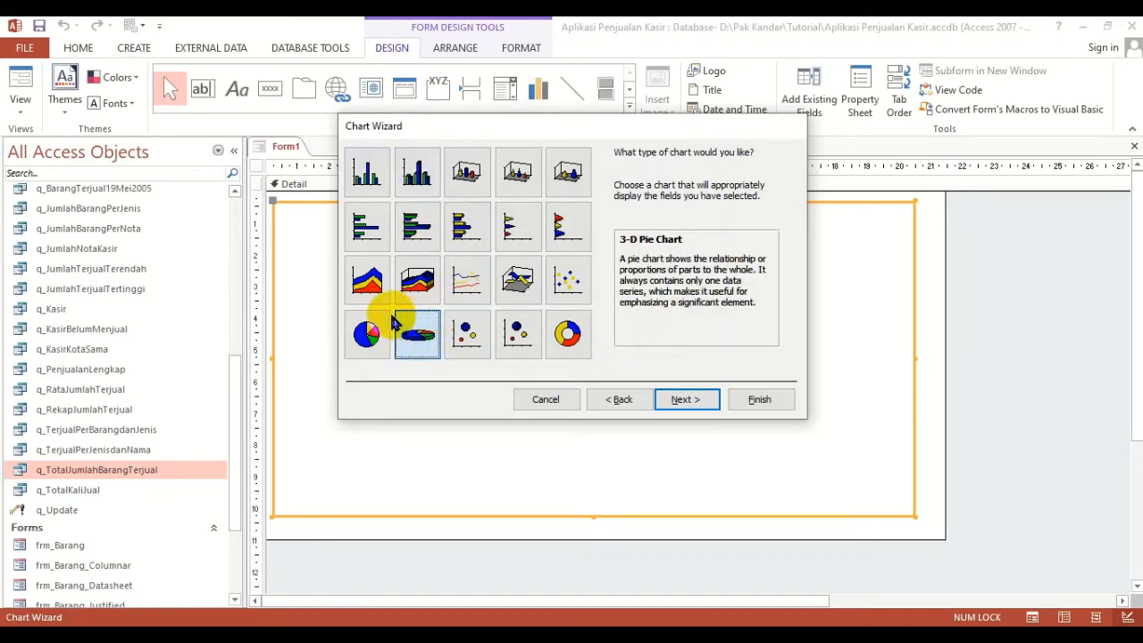
Choose the 3-D Column Chart type and open a sample preview of the chart with the default data layout.
{"action": "left_click", "coordinate": [417, 171]}
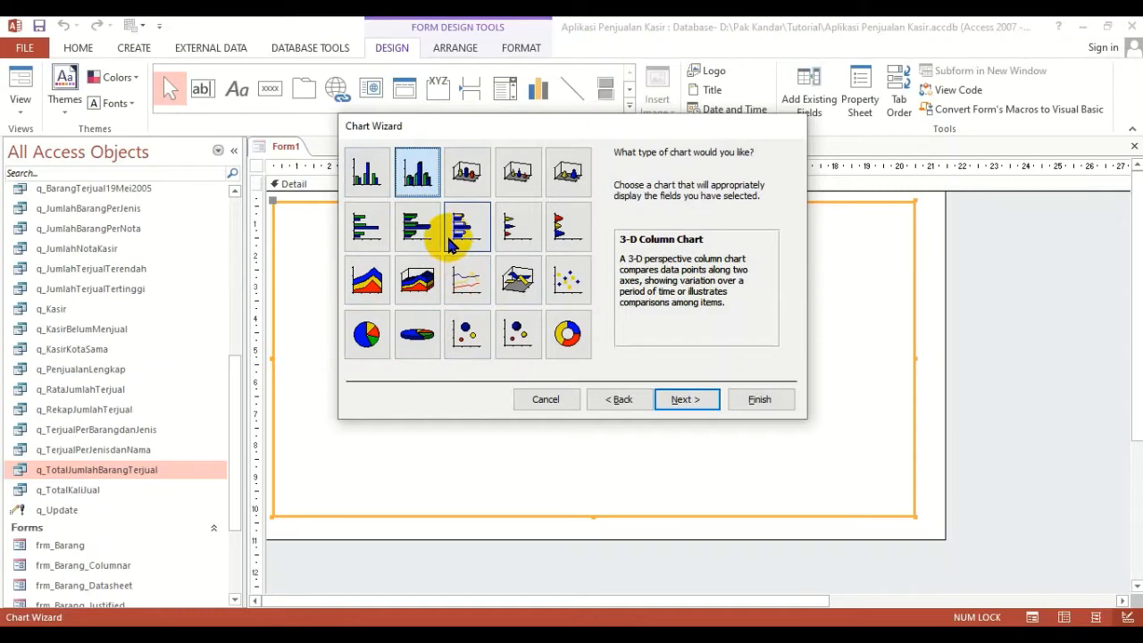
{"action": "left_click", "coordinate": [684, 399]}
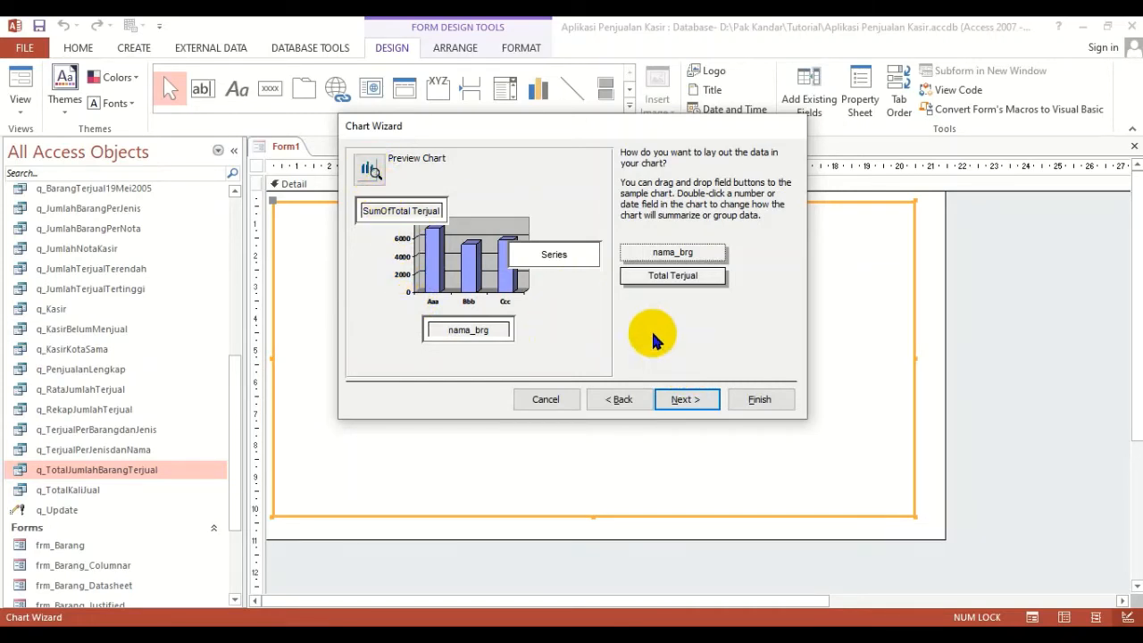
{"action": "left_click", "coordinate": [370, 170]}
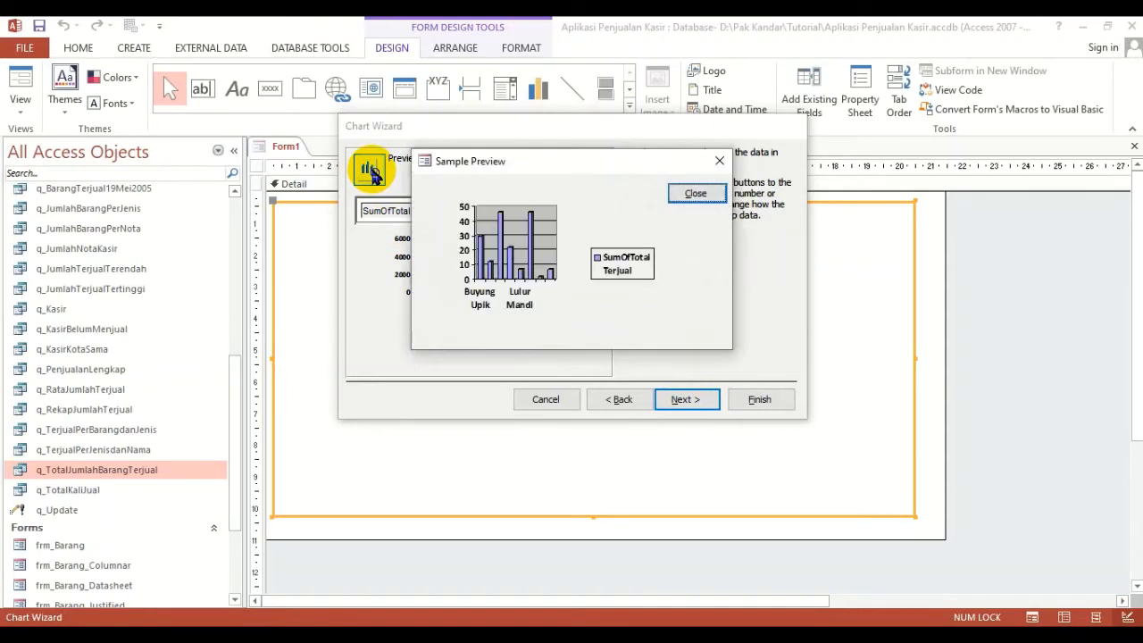
Check the sample preview of the 3-D column chart once more and close it.
{"action": "left_click", "coordinate": [690, 194]}
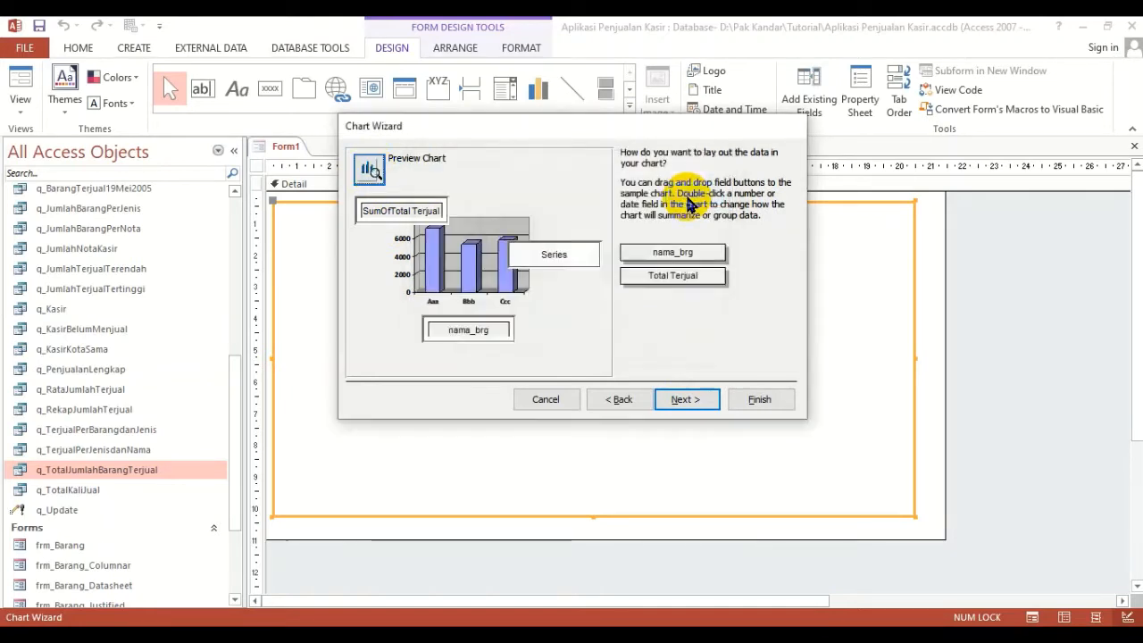
{"action": "left_click", "coordinate": [371, 171]}
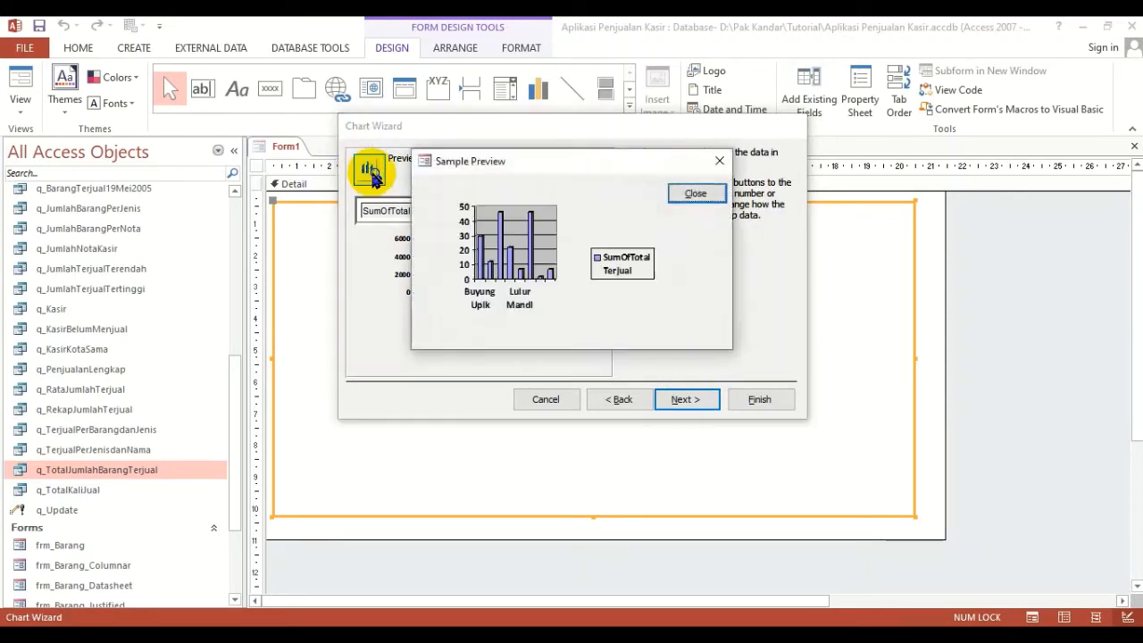
{"action": "left_click", "coordinate": [695, 194]}
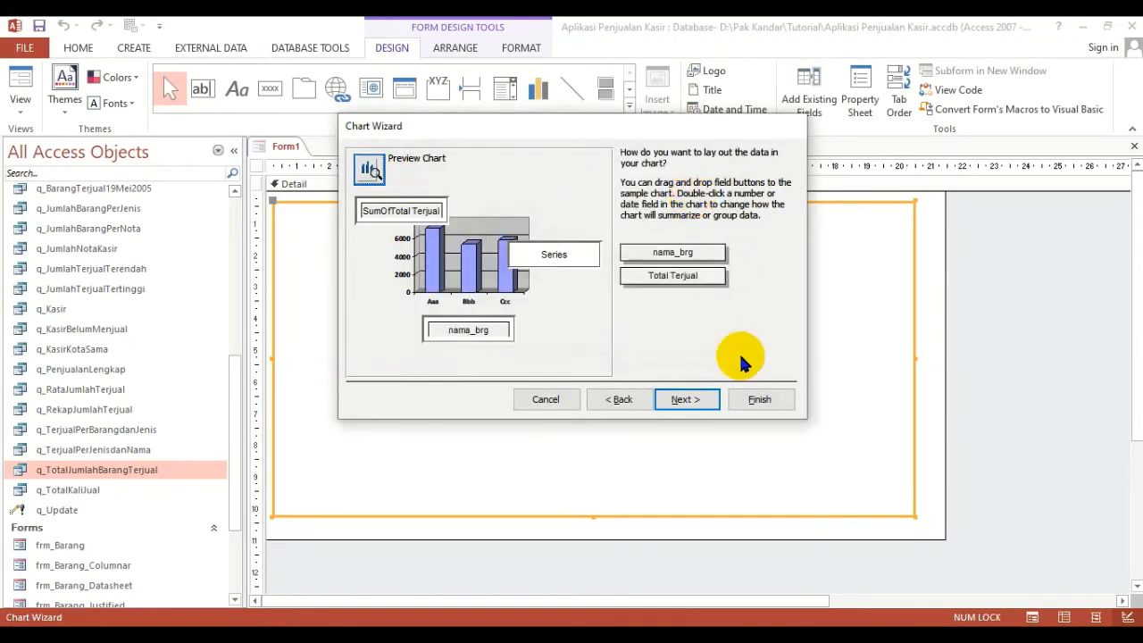
Accept the default data layout and title the chart frm_GrafikBarangTerjual.
{"action": "left_click", "coordinate": [700, 399]}
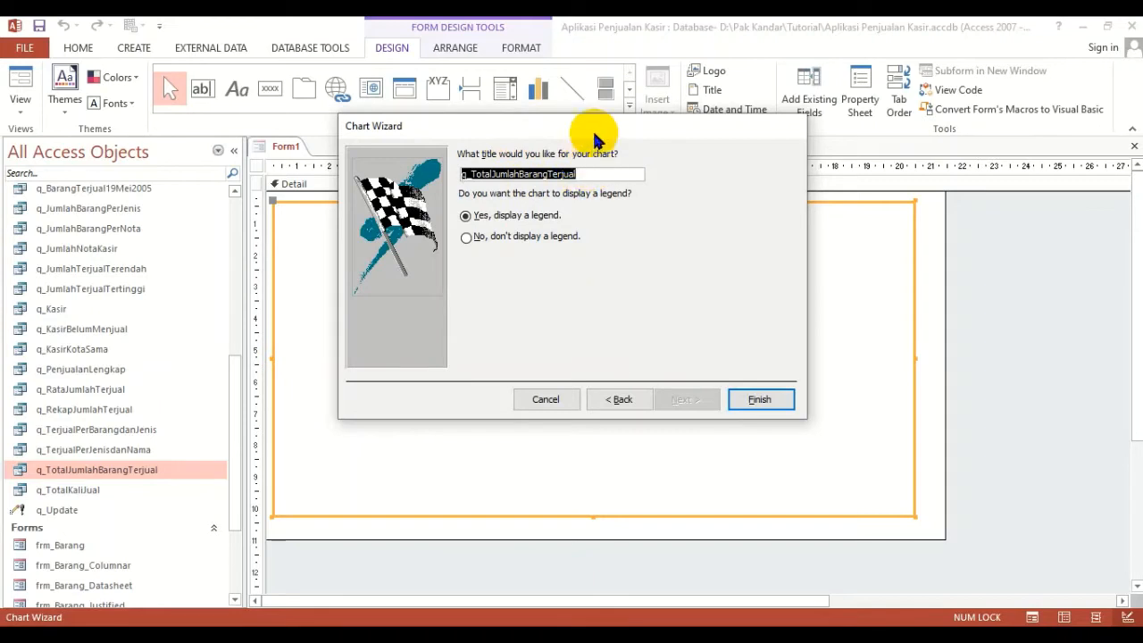
{"action": "type", "text": "f"}
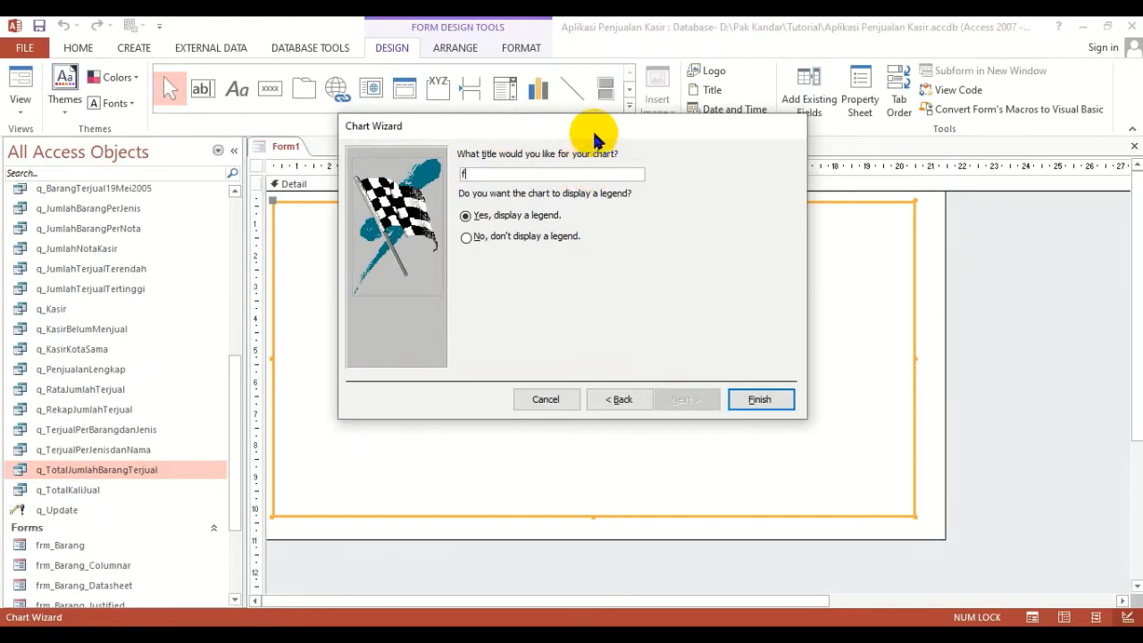
{"action": "type", "text": "rm_Per"}
{"action": "key", "text": "BackSpace"}
{"action": "key", "text": "BackSpace"}
{"action": "key", "text": "BackSpace"}
{"action": "type", "text": "Grafik"}
{"action": "type", "text": "Penjualan"}
{"action": "key", "text": "BackSpace"}
{"action": "key", "text": "BackSpace"}
{"action": "key", "text": "BackSpace"}
{"action": "key", "text": "BackSpace"}
{"action": "key", "text": "BackSpace"}
{"action": "key", "text": "BackSpace"}
{"action": "key", "text": "BackSpace"}
{"action": "key", "text": "BackSpace"}
{"action": "key", "text": "BackSpace"}
{"action": "type", "text": "BarangTerja"}
{"action": "key", "text": "BackSpace"}
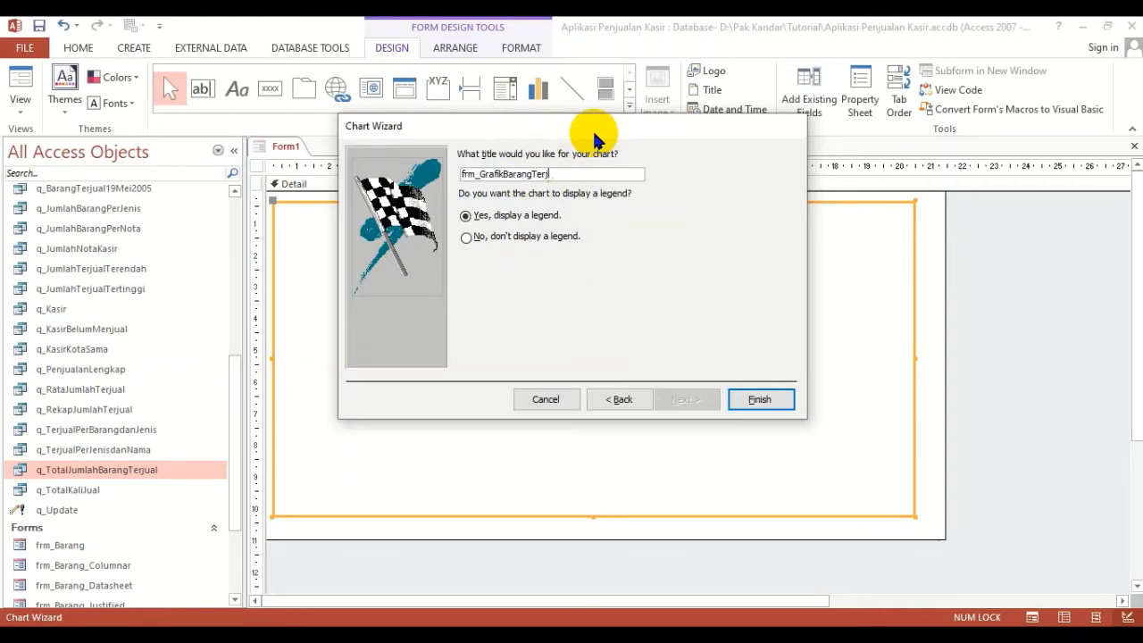
{"action": "type", "text": "ual"}
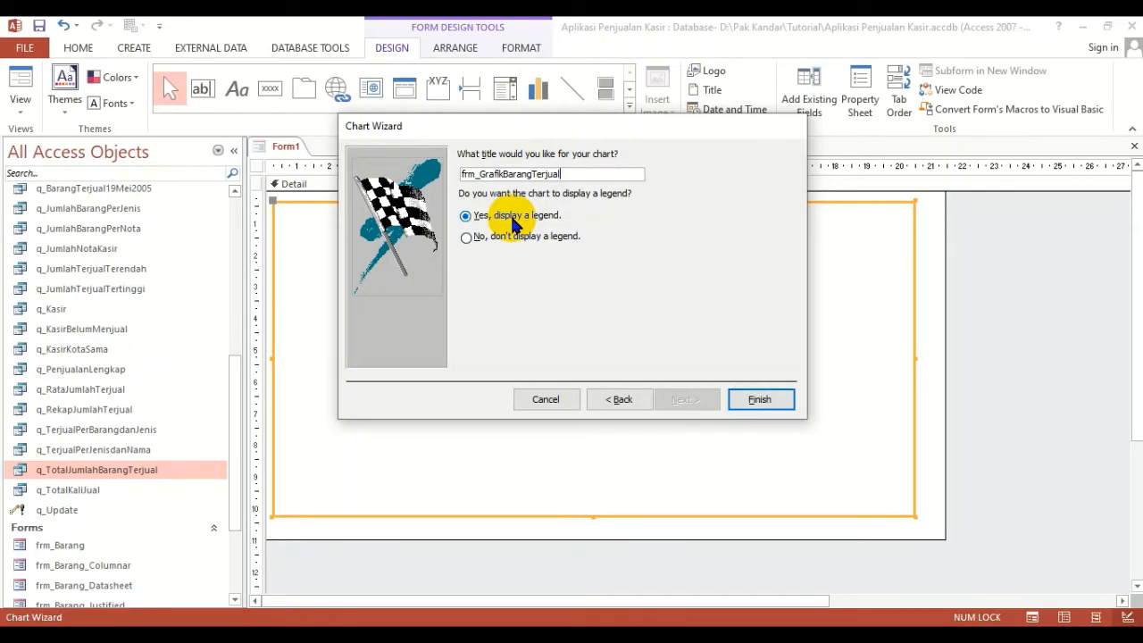
Return to the data layout stage and examine the legend in the chart's sample preview.
{"action": "left_click", "coordinate": [620, 399]}
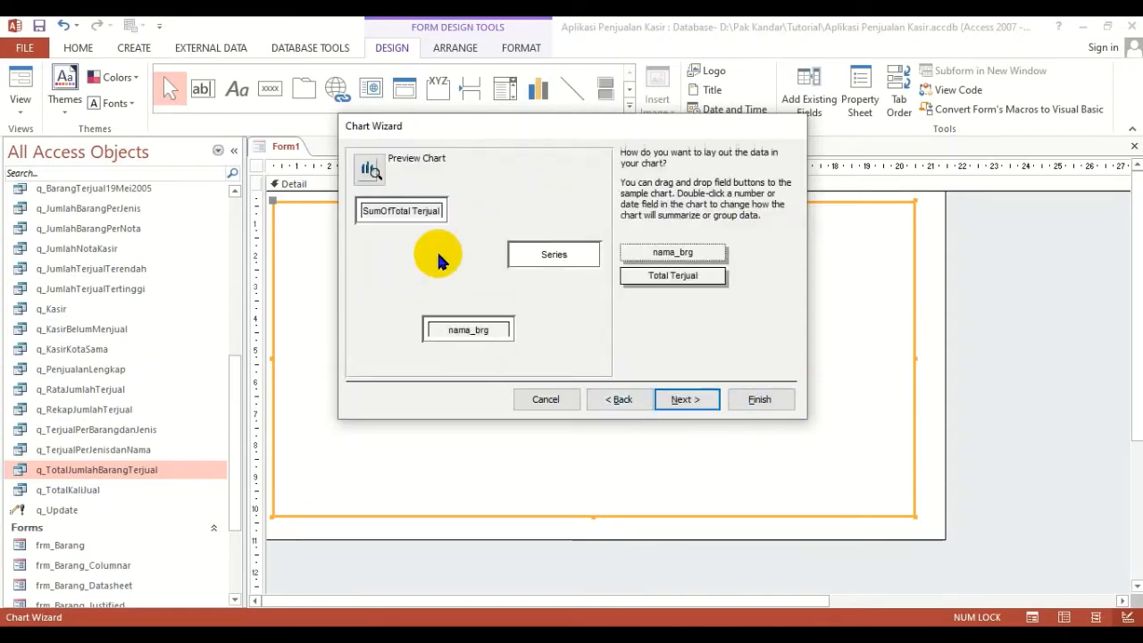
{"action": "left_click", "coordinate": [369, 170]}
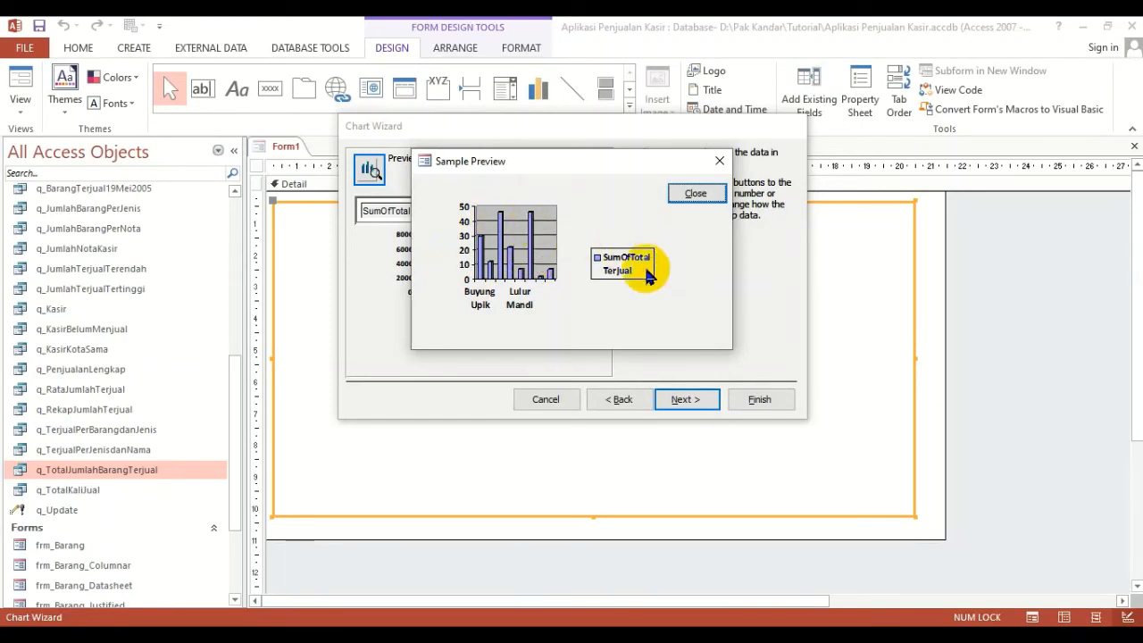
{"action": "left_click", "coordinate": [695, 193]}
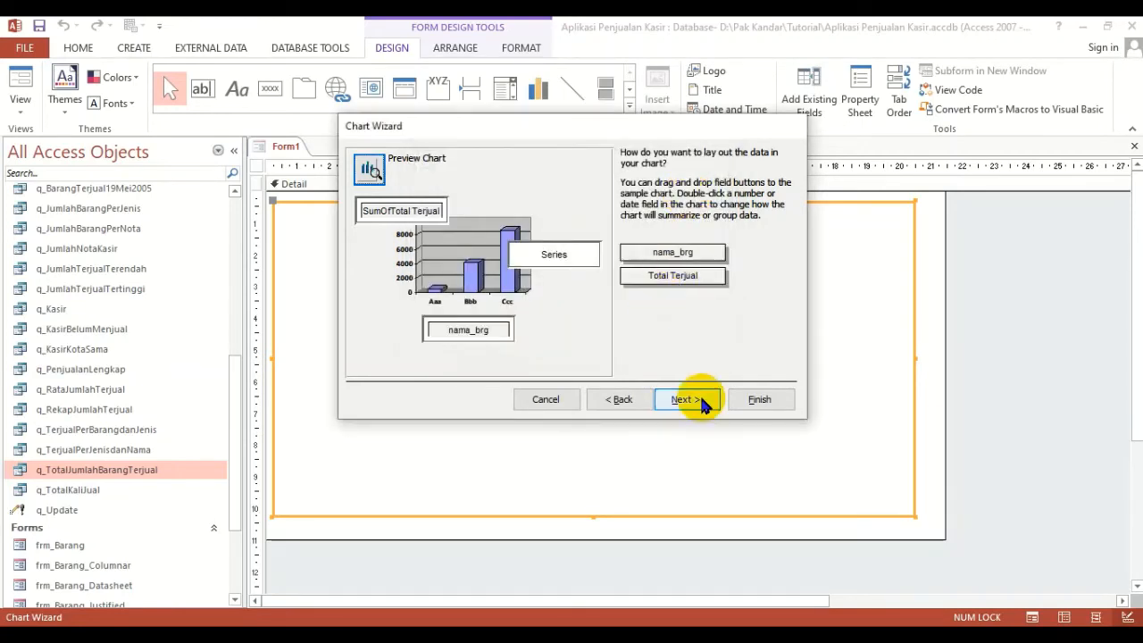
Choose not to display a legend and finish creating the chart.
{"action": "left_click", "coordinate": [686, 399]}
{"action": "left_click", "coordinate": [500, 236]}
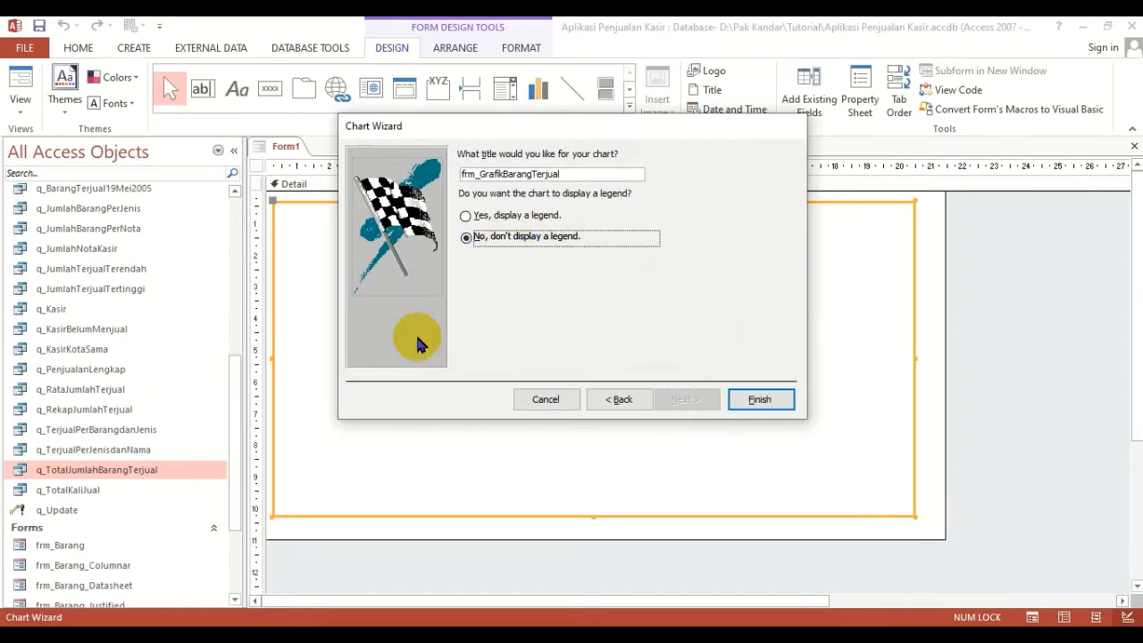
{"action": "left_click", "coordinate": [541, 216]}
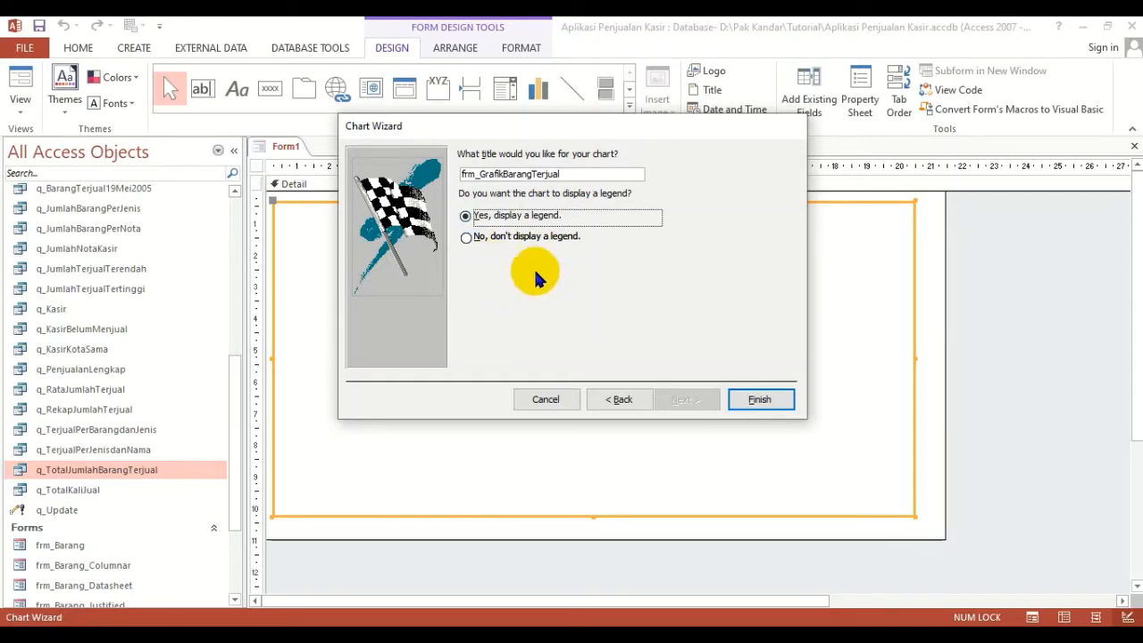
{"action": "left_click", "coordinate": [542, 243]}
{"action": "left_click", "coordinate": [760, 399]}
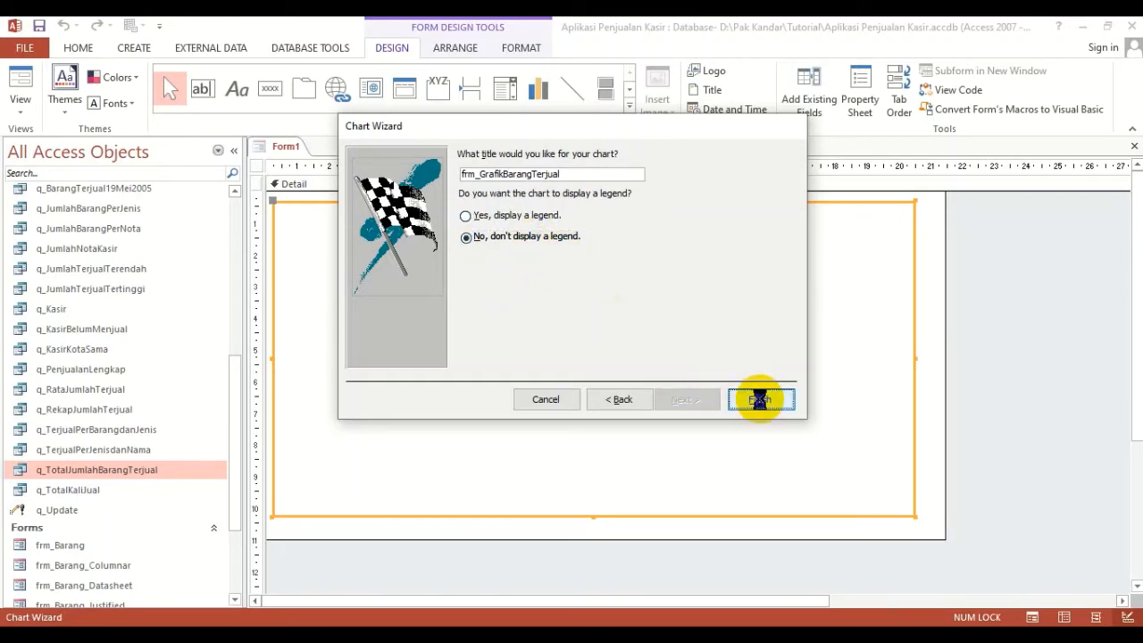
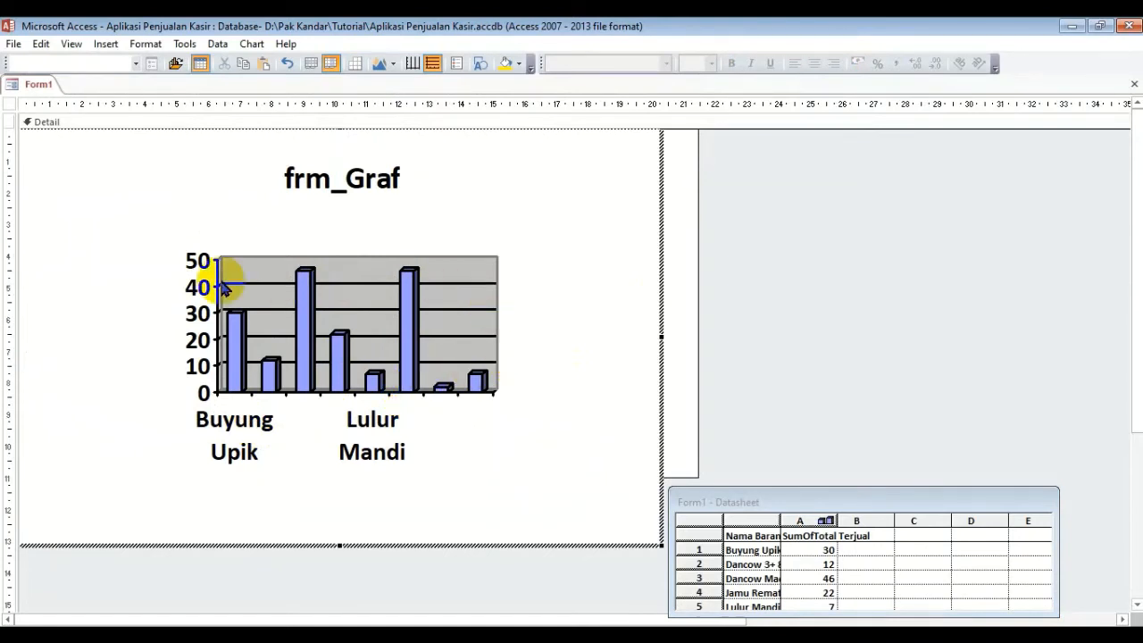
{"action": "left_click", "coordinate": [505, 306]}
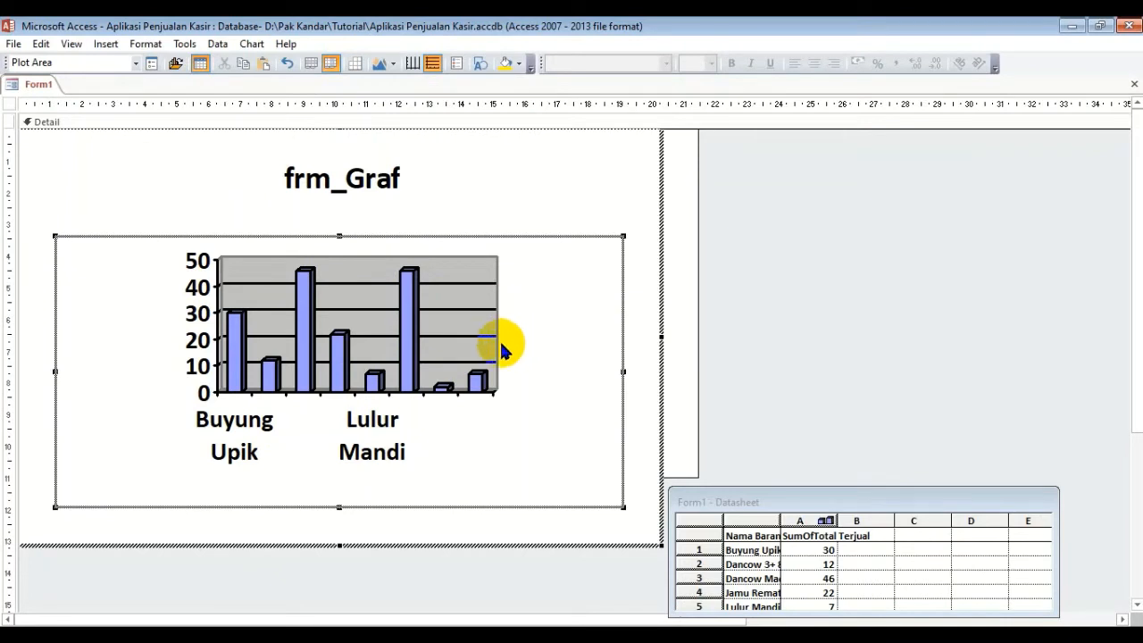
{"action": "left_click", "coordinate": [491, 302]}
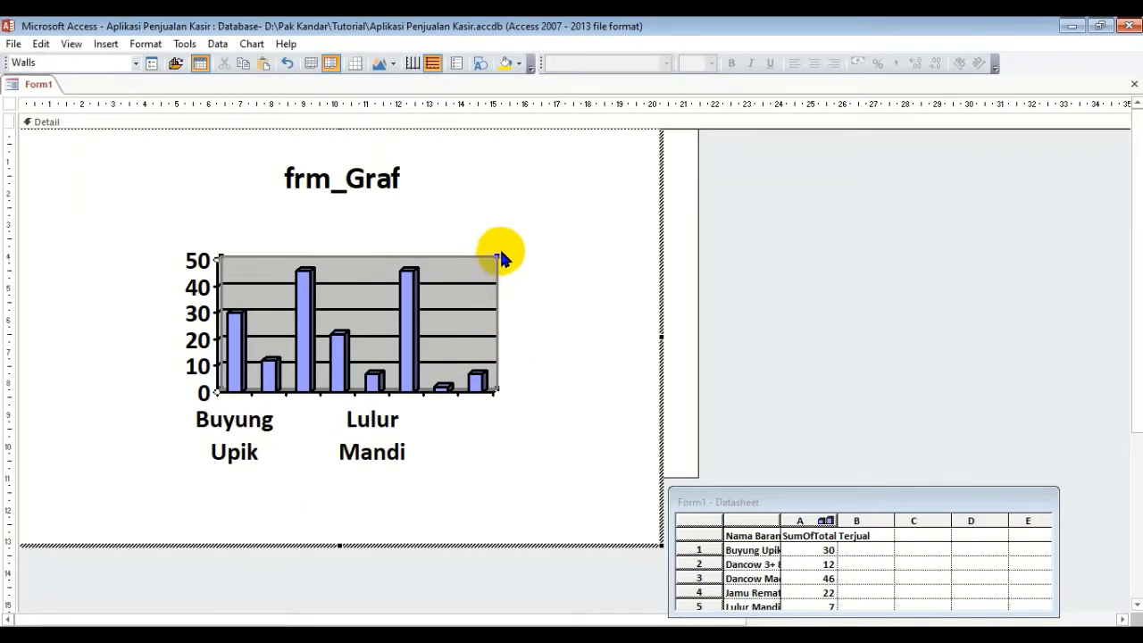
{"action": "left_click", "coordinate": [504, 396]}
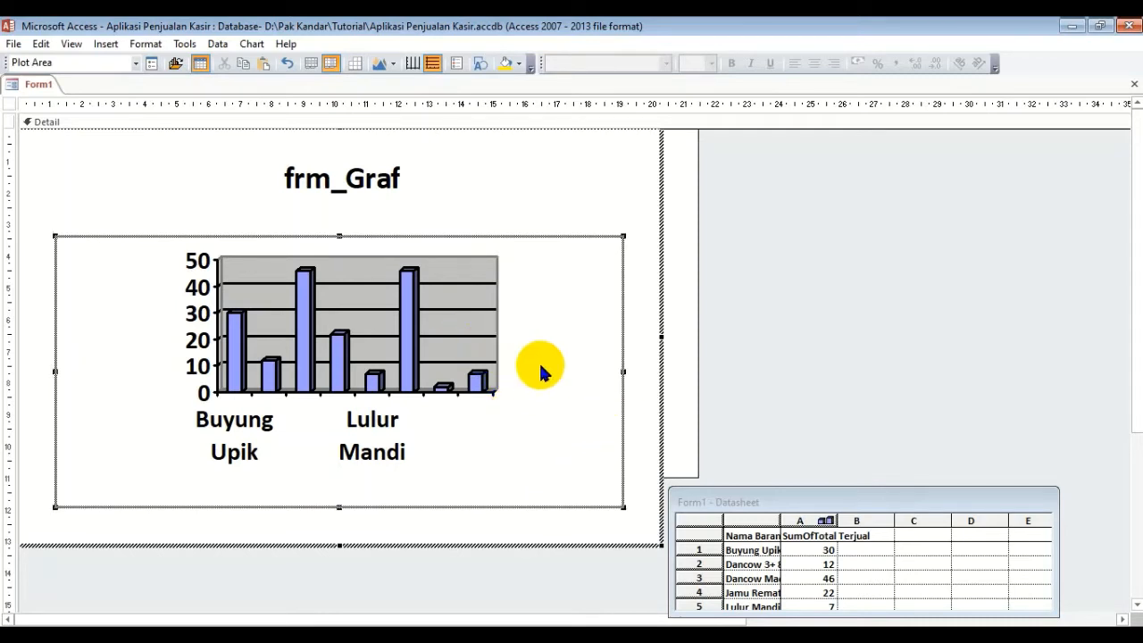
{"action": "left_click", "coordinate": [569, 203]}
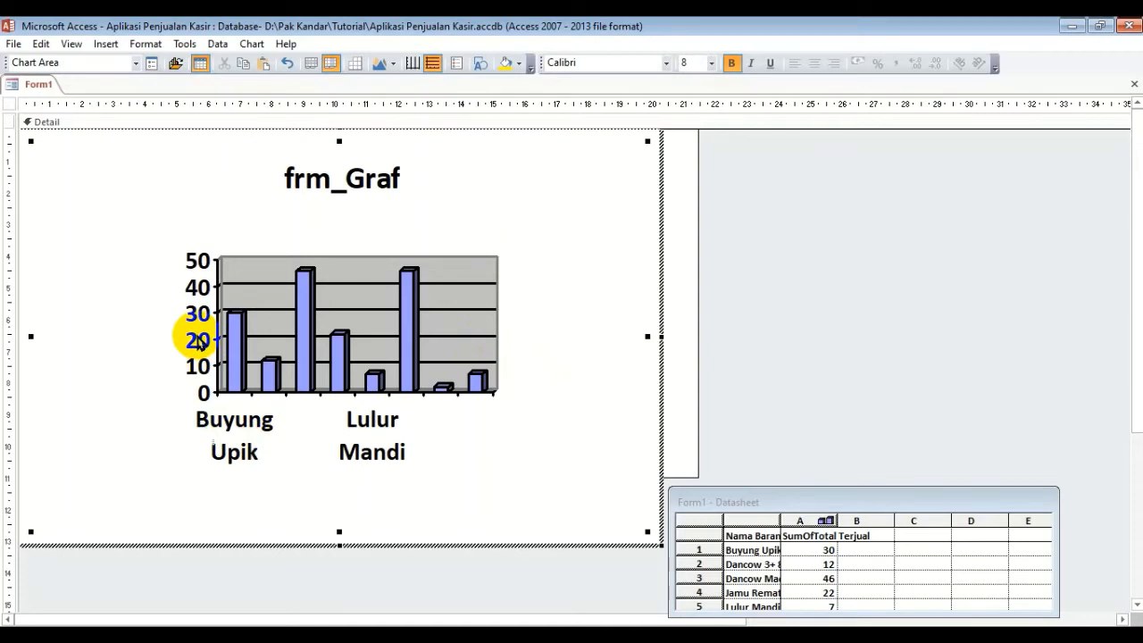
{"action": "left_click", "coordinate": [259, 427]}
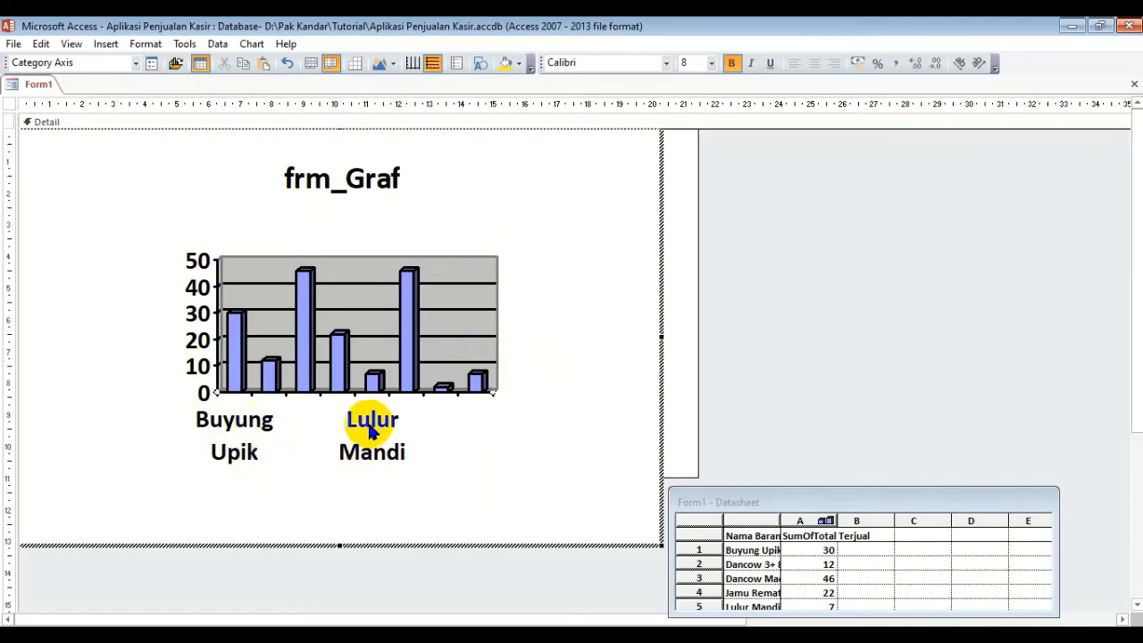
{"action": "left_click", "coordinate": [528, 225]}
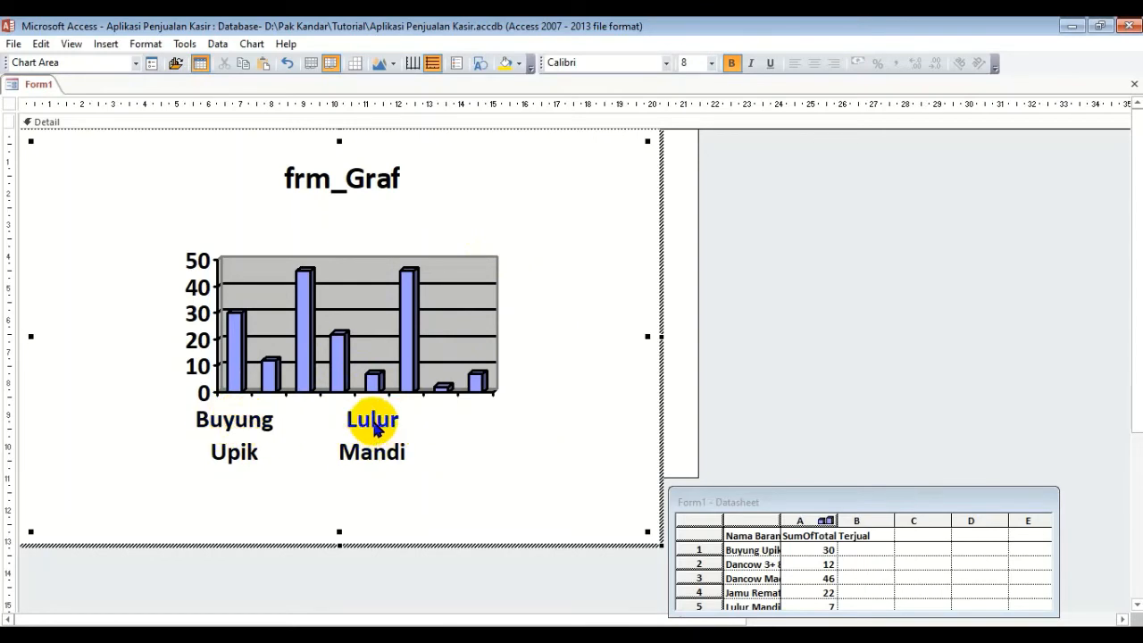
Turn off font auto scaling for the category axis labels and set their font size to 6.
{"action": "left_click", "coordinate": [376, 429]}
{"action": "double_click", "coordinate": [375, 429]}
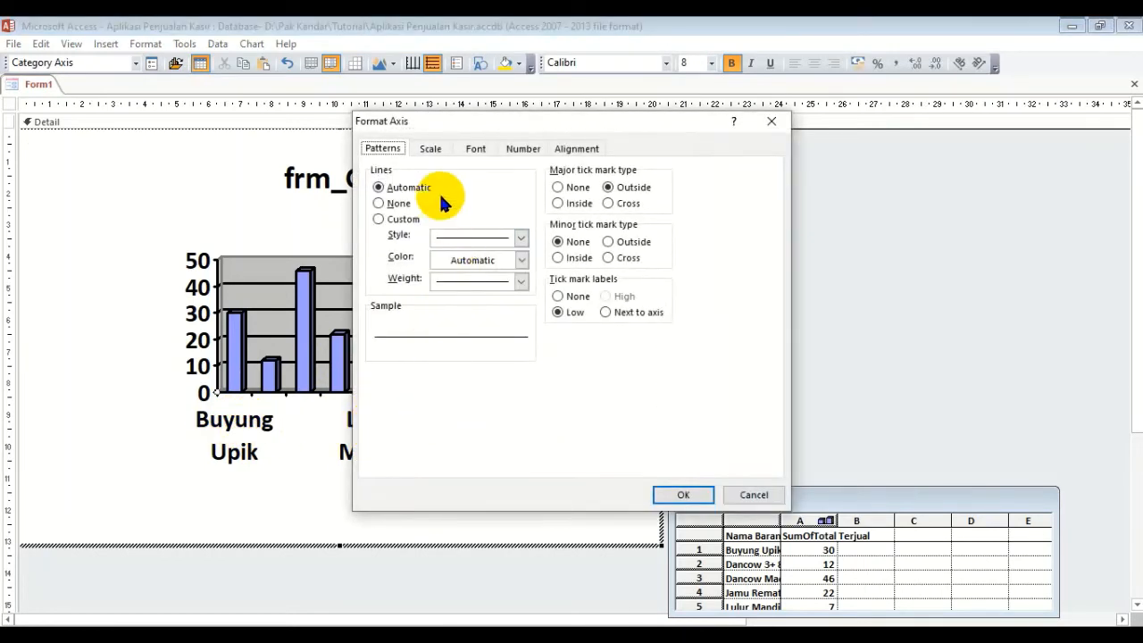
{"action": "left_click", "coordinate": [476, 148]}
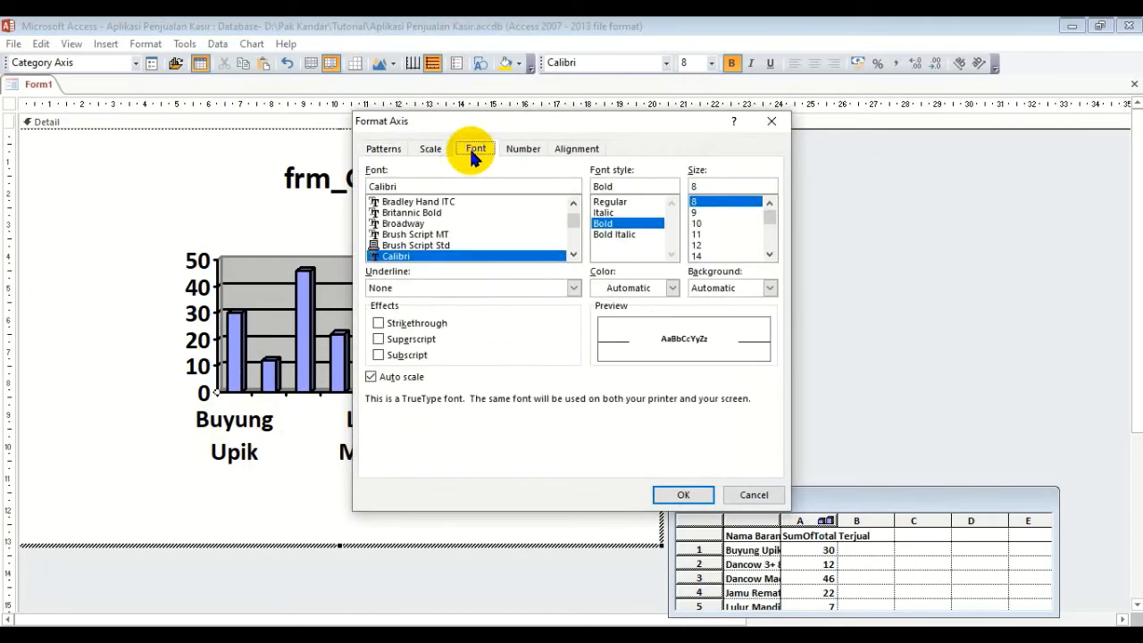
{"action": "left_click", "coordinate": [406, 378]}
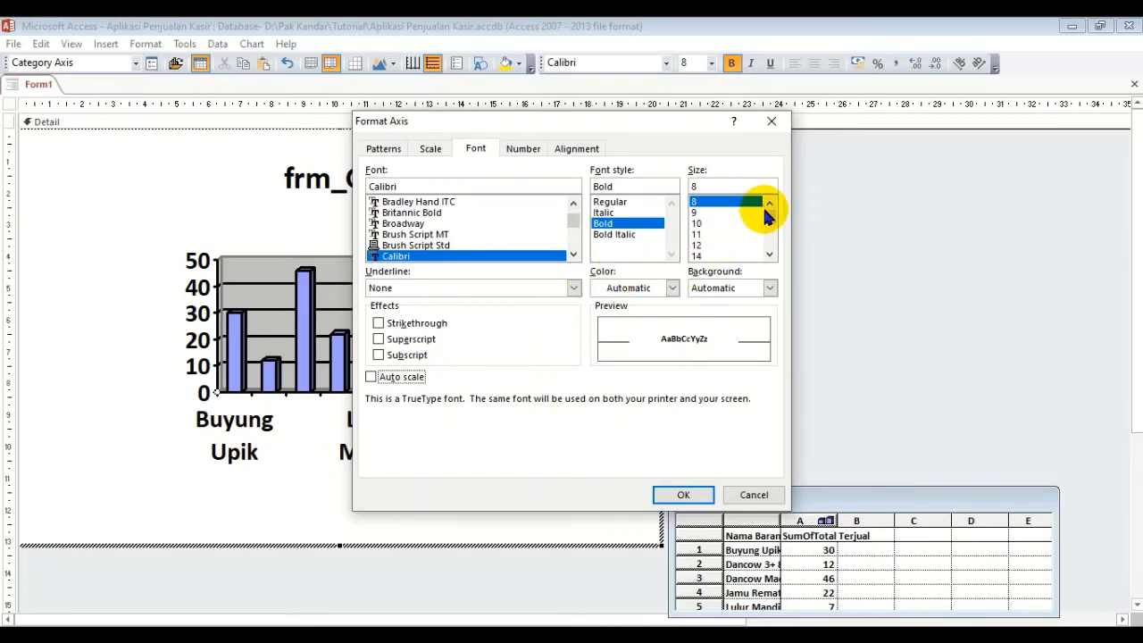
{"action": "left_click", "coordinate": [720, 187]}
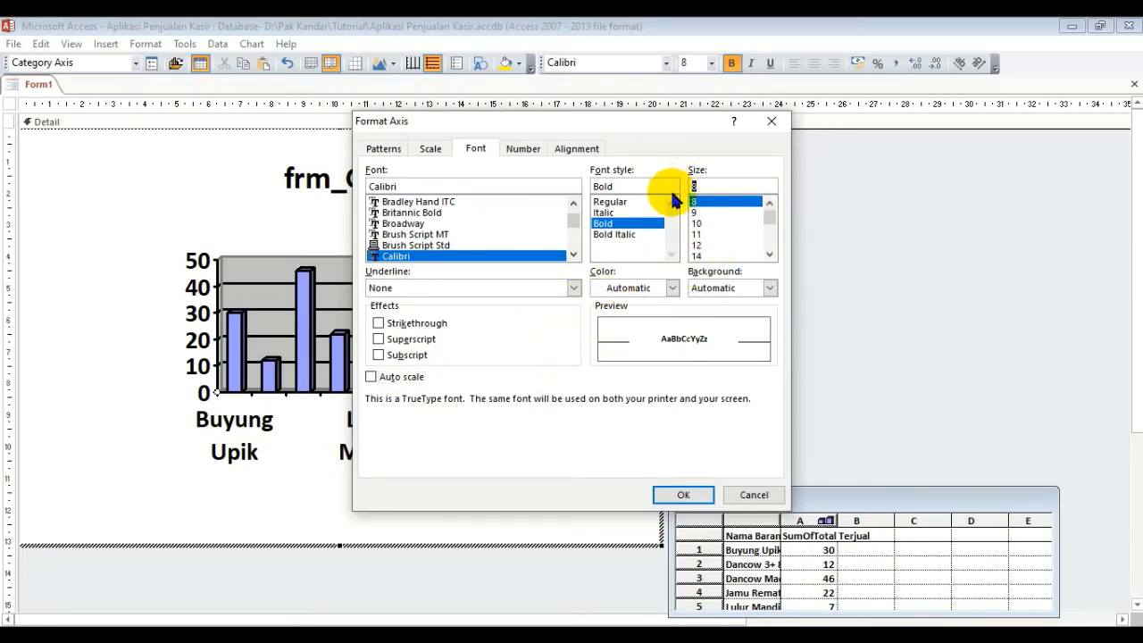
{"action": "type", "text": "6"}
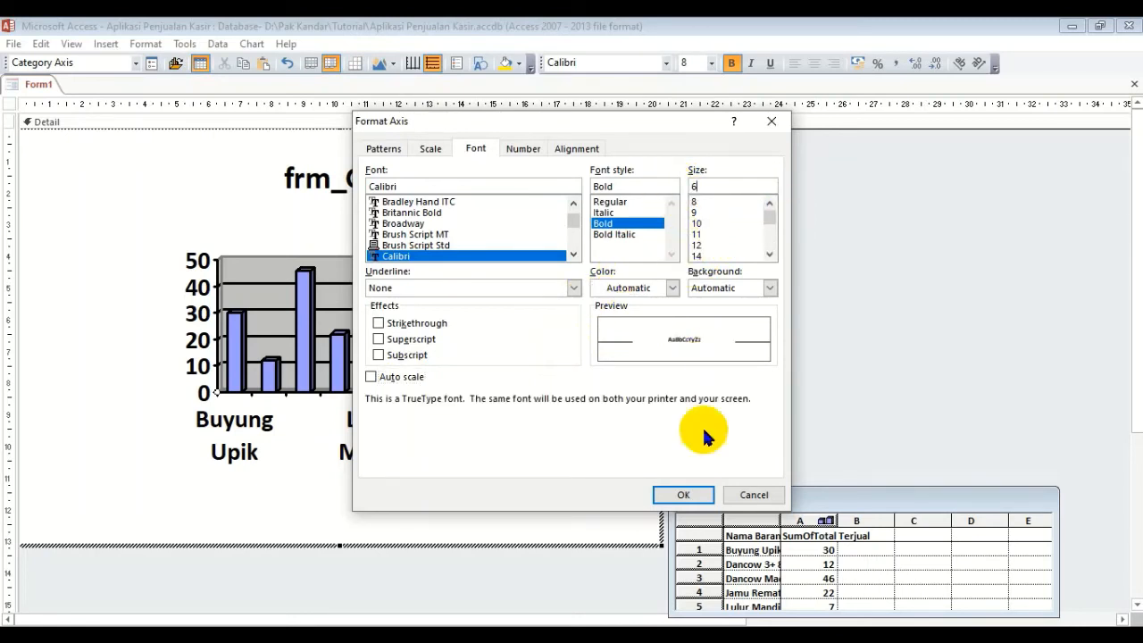
{"action": "left_click", "coordinate": [683, 495]}
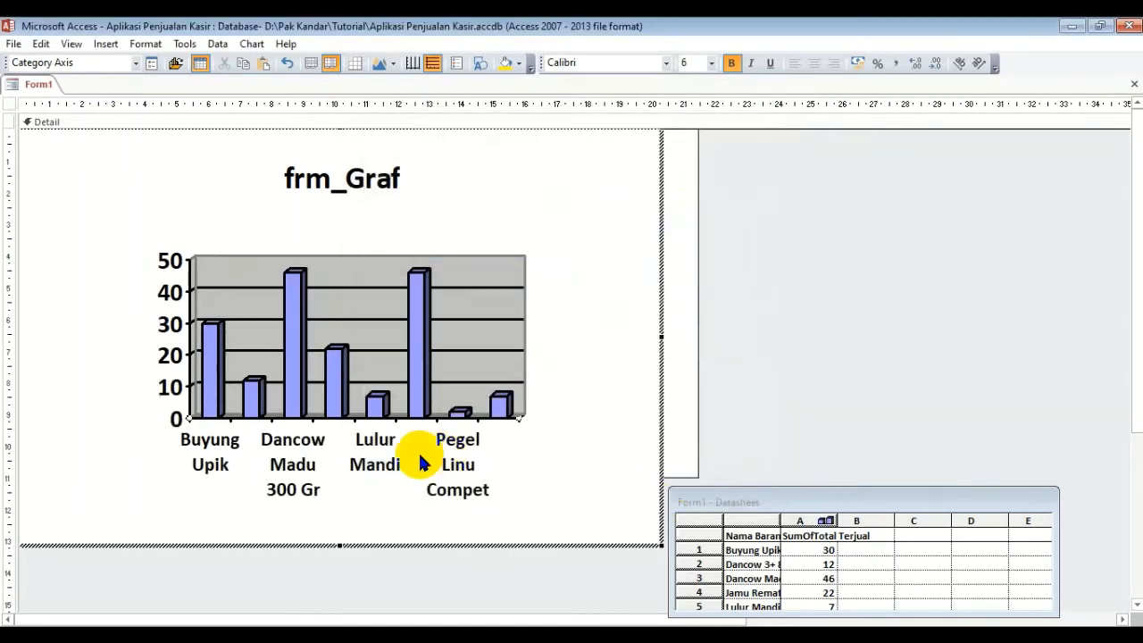
Set the font style of the category axis labels to Regular.
{"action": "double_click", "coordinate": [303, 447]}
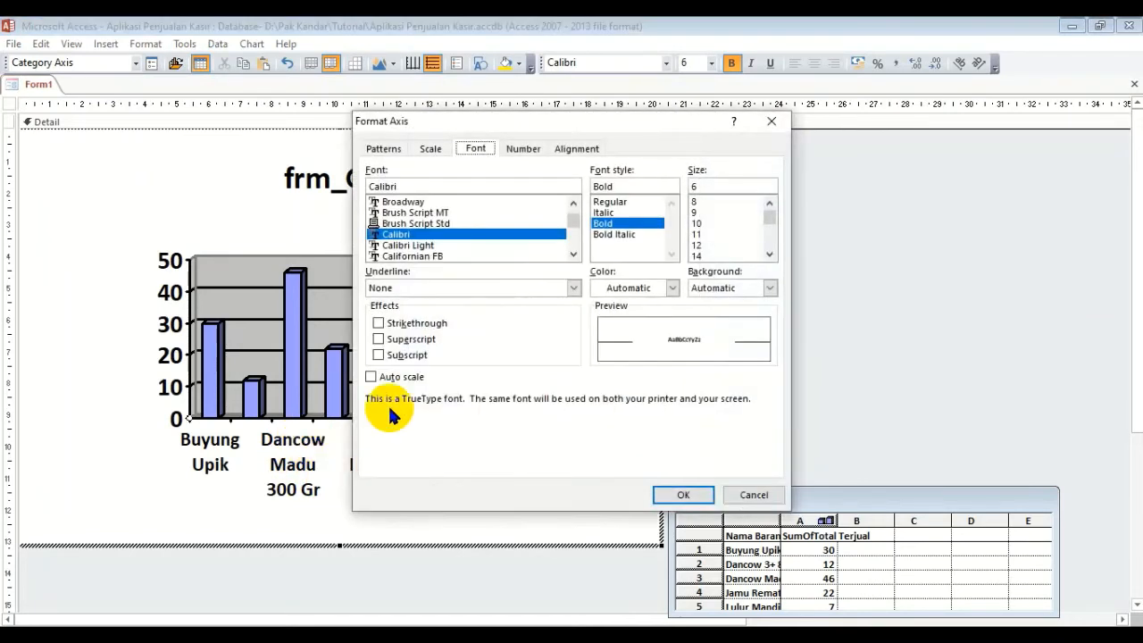
{"action": "left_click", "coordinate": [611, 202]}
{"action": "left_click", "coordinate": [684, 497]}
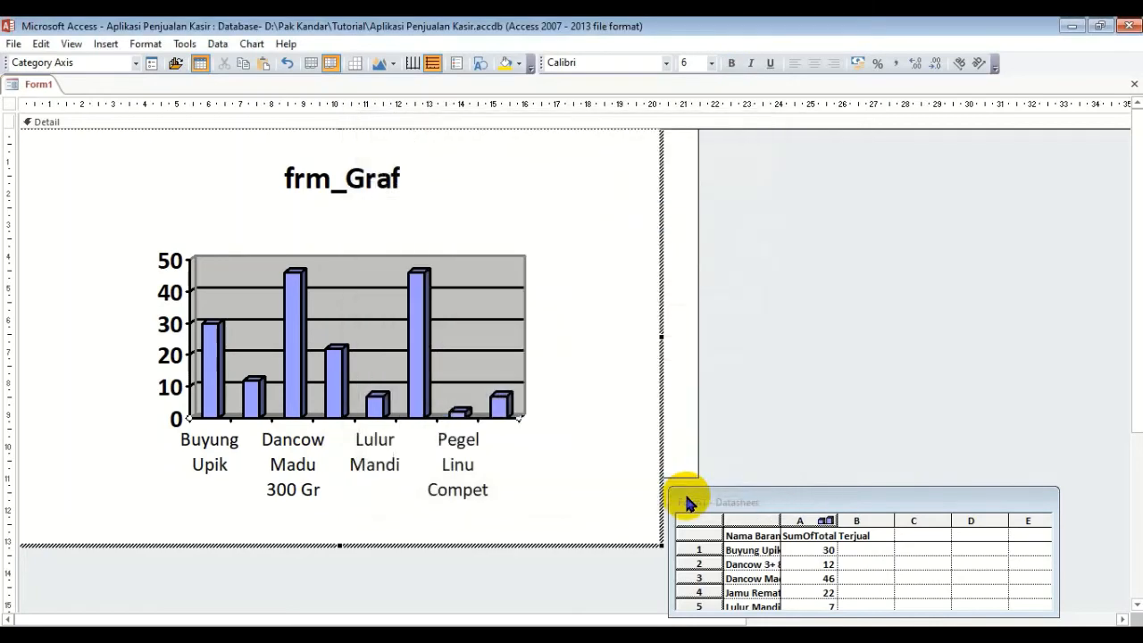
Format the value axis labels as Regular, size 6, with font auto scaling turned off.
{"action": "double_click", "coordinate": [169, 324]}
{"action": "left_click", "coordinate": [369, 376]}
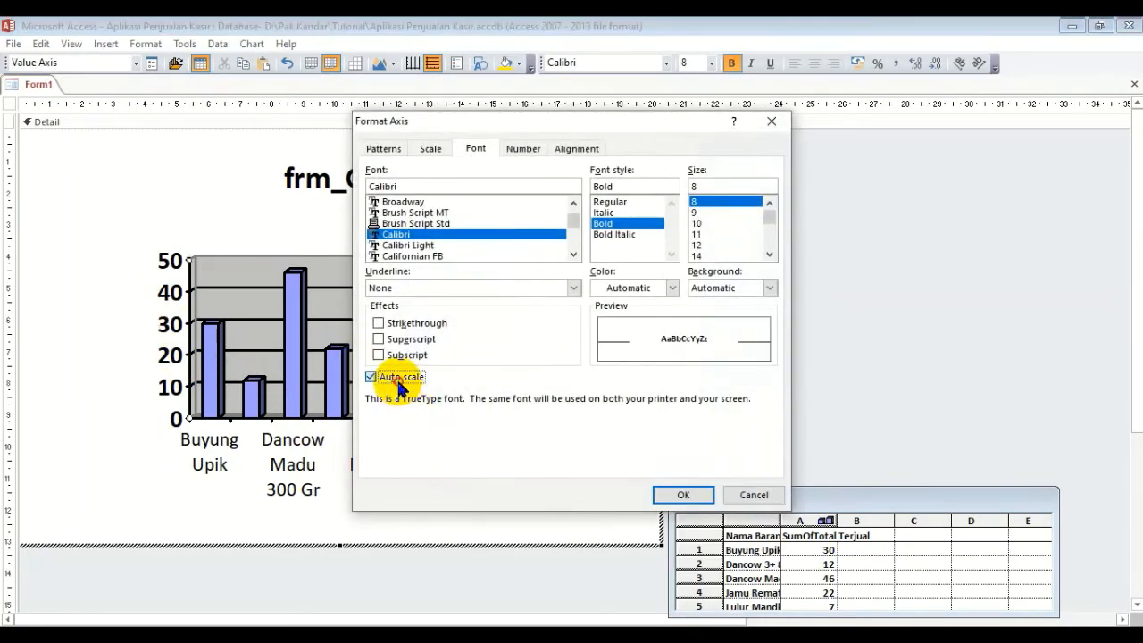
{"action": "left_click", "coordinate": [611, 202]}
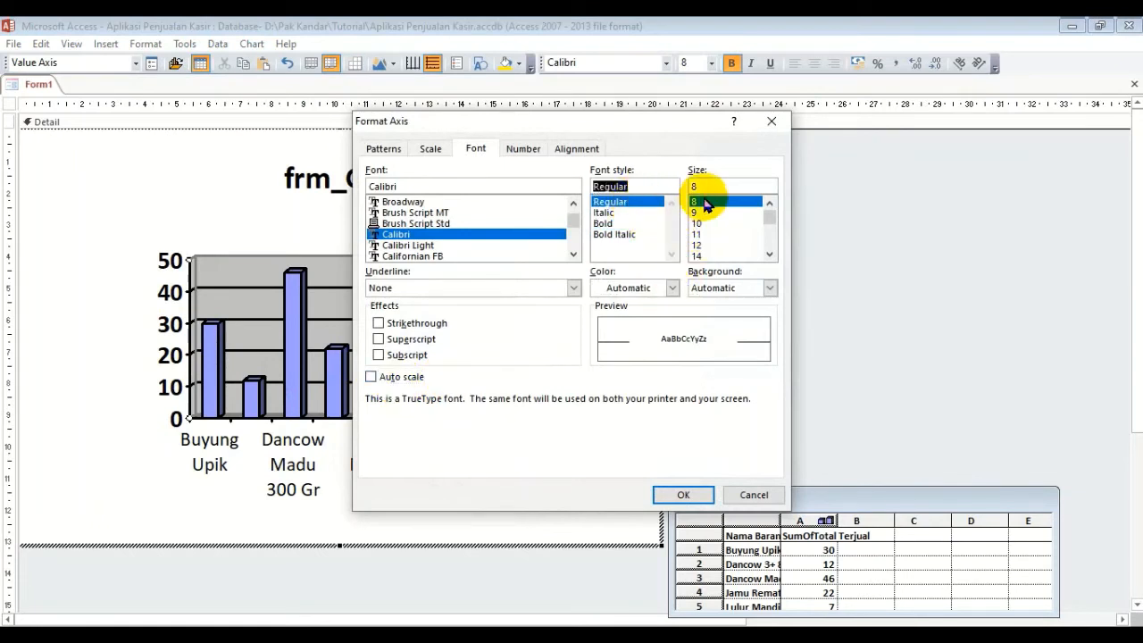
{"action": "double_click", "coordinate": [693, 186]}
{"action": "type", "text": "6"}
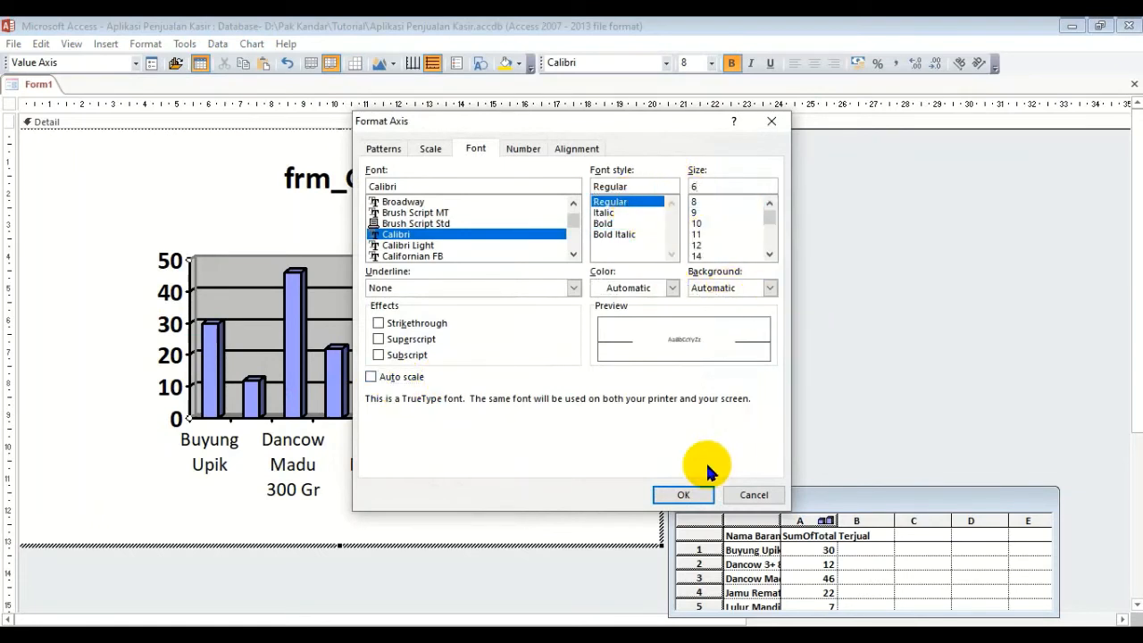
{"action": "left_click", "coordinate": [680, 494]}
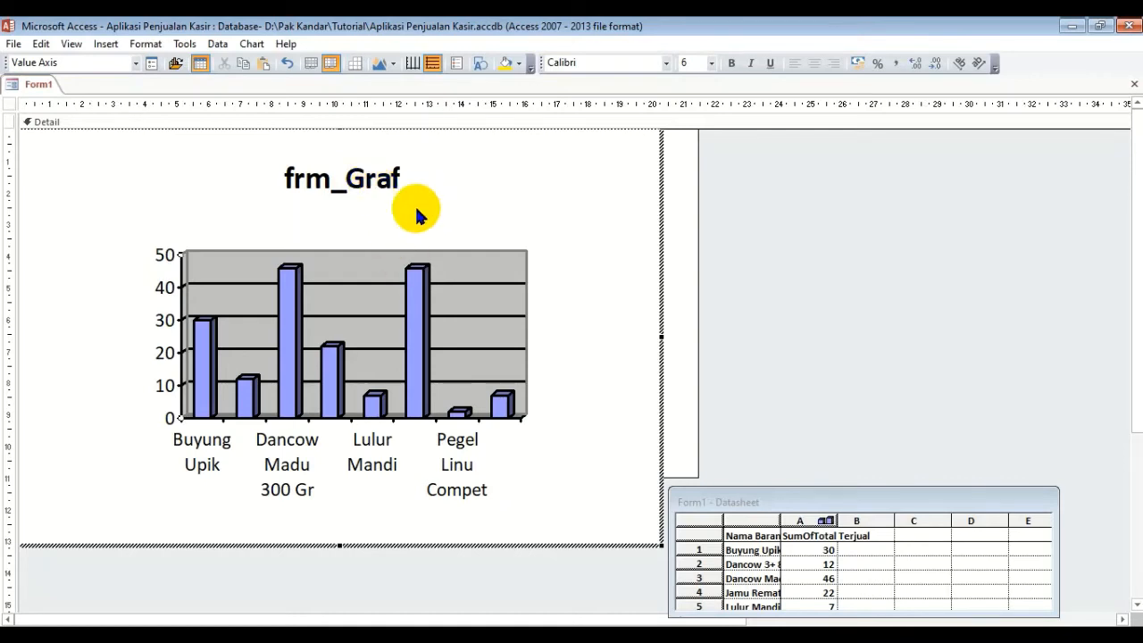
Remove the chart's title by clearing its title text in the chart options.
{"action": "right_click", "coordinate": [571, 193]}
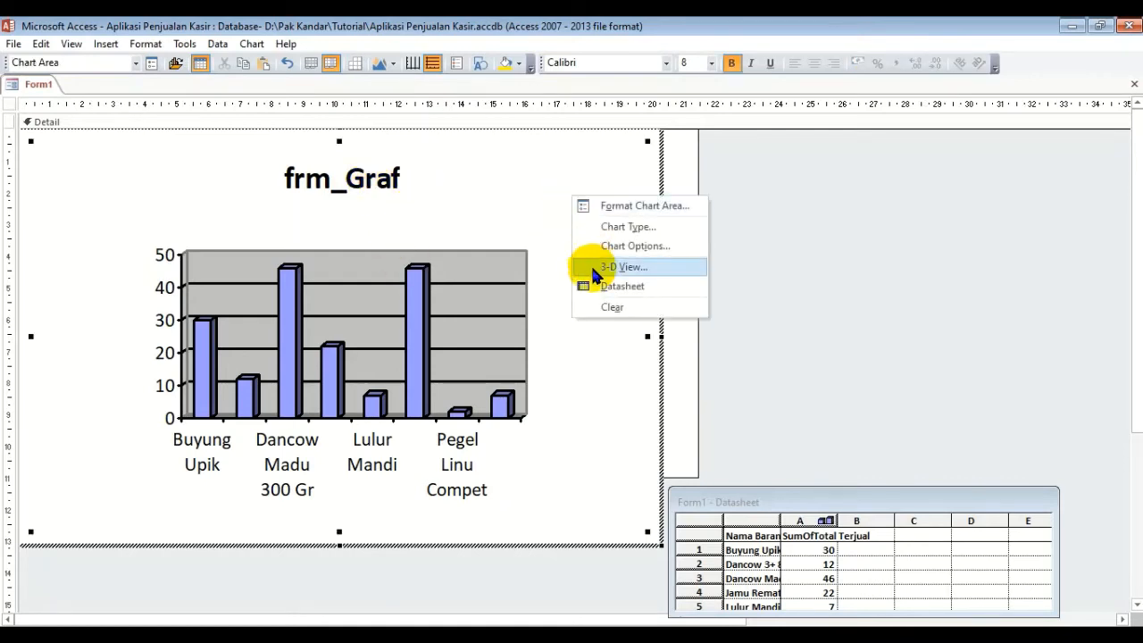
{"action": "right_click", "coordinate": [527, 198]}
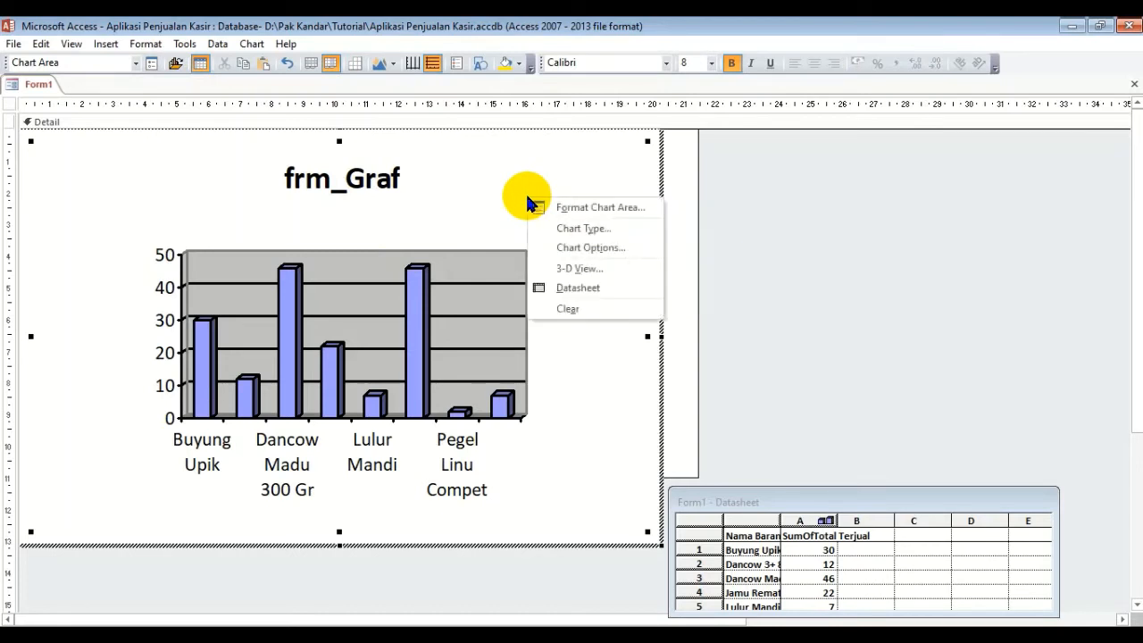
{"action": "left_click", "coordinate": [583, 250]}
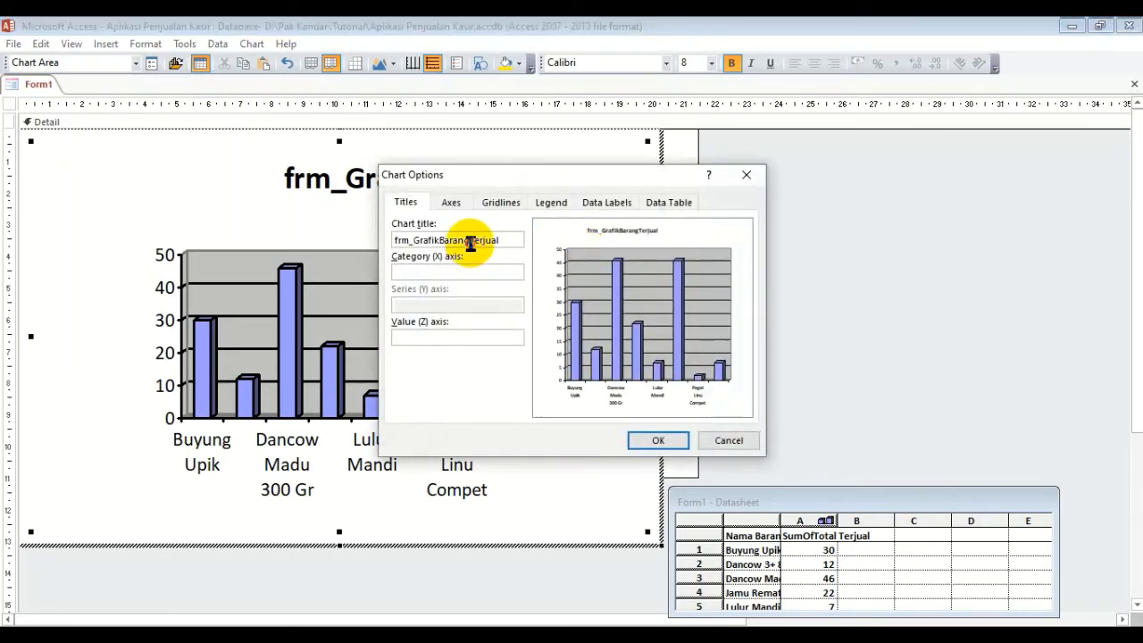
{"action": "left_click", "coordinate": [470, 241]}
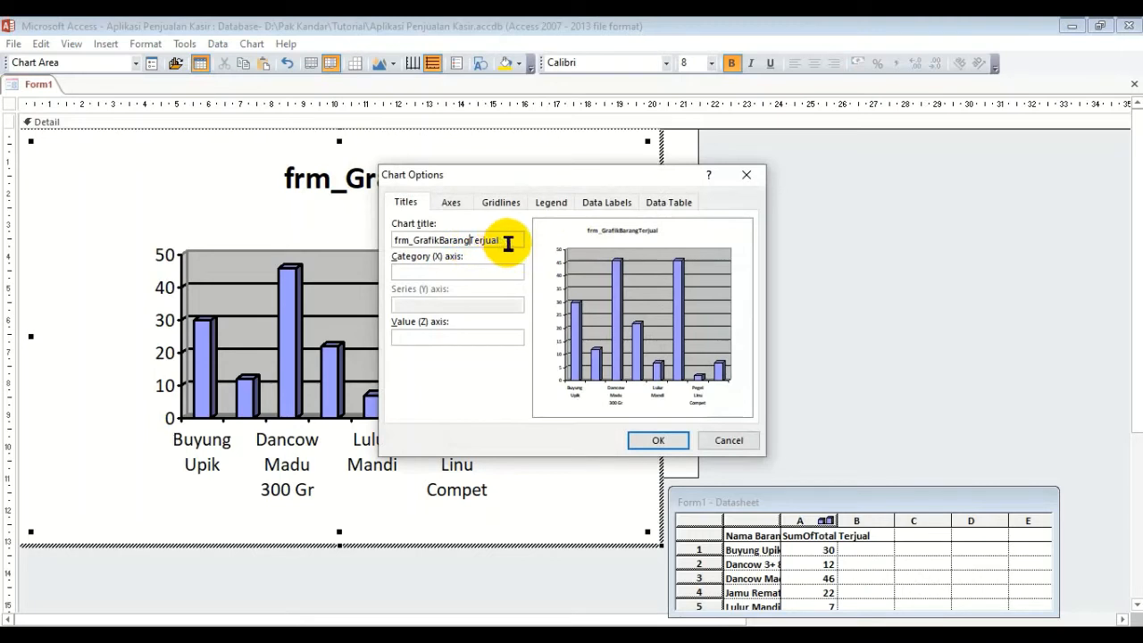
{"action": "left_click_drag", "start_coordinate": [508, 242], "coordinate": [355, 242]}
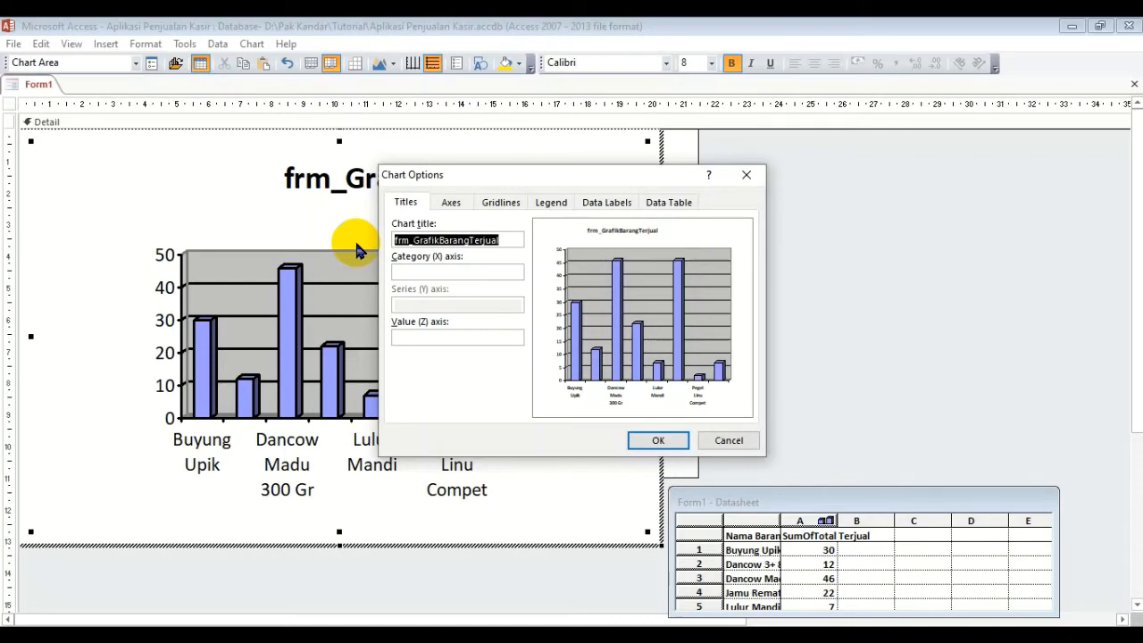
{"action": "key", "text": "BackSpace"}
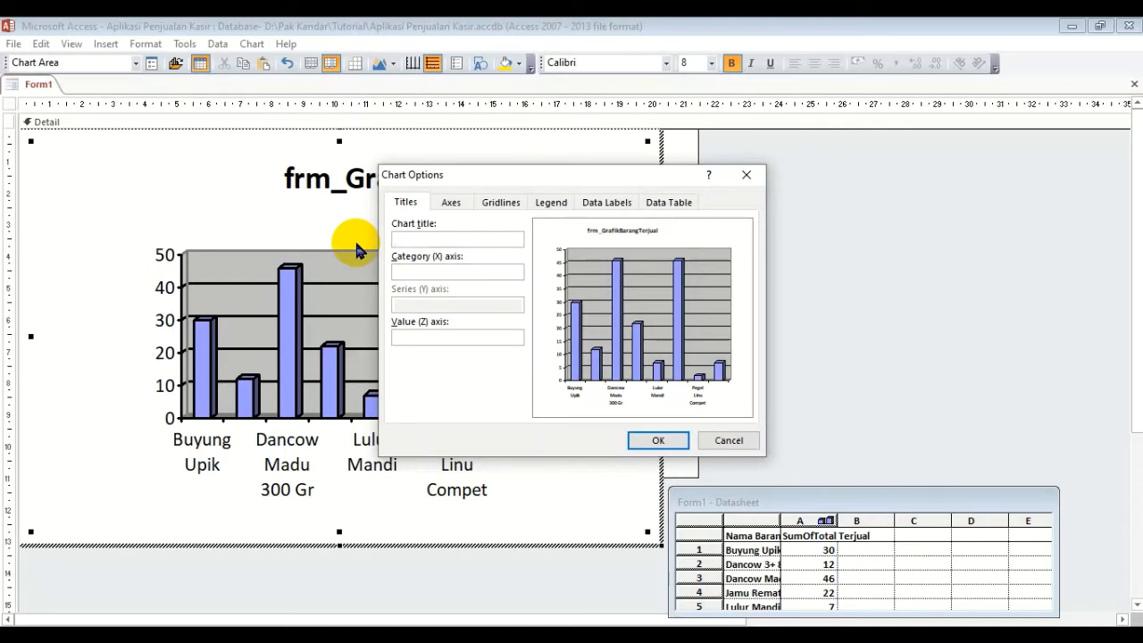
{"action": "left_click", "coordinate": [659, 440]}
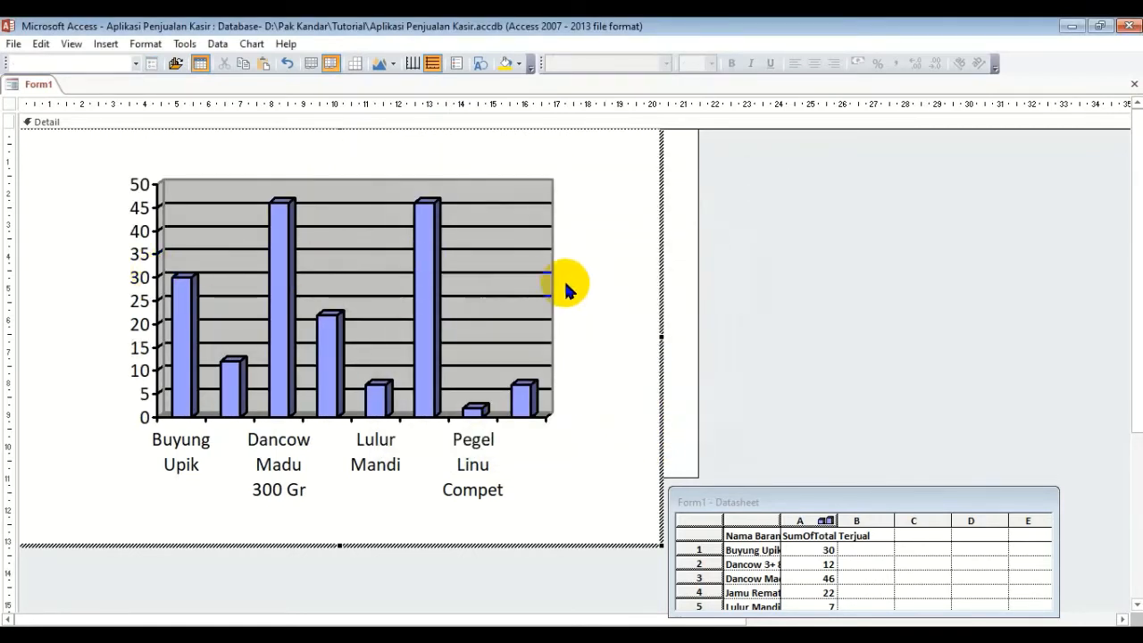
Move the plot area toward the chart's upper-left corner, widen it to nearly the chart's full width, and leave chart editing.
{"action": "left_click", "coordinate": [572, 336]}
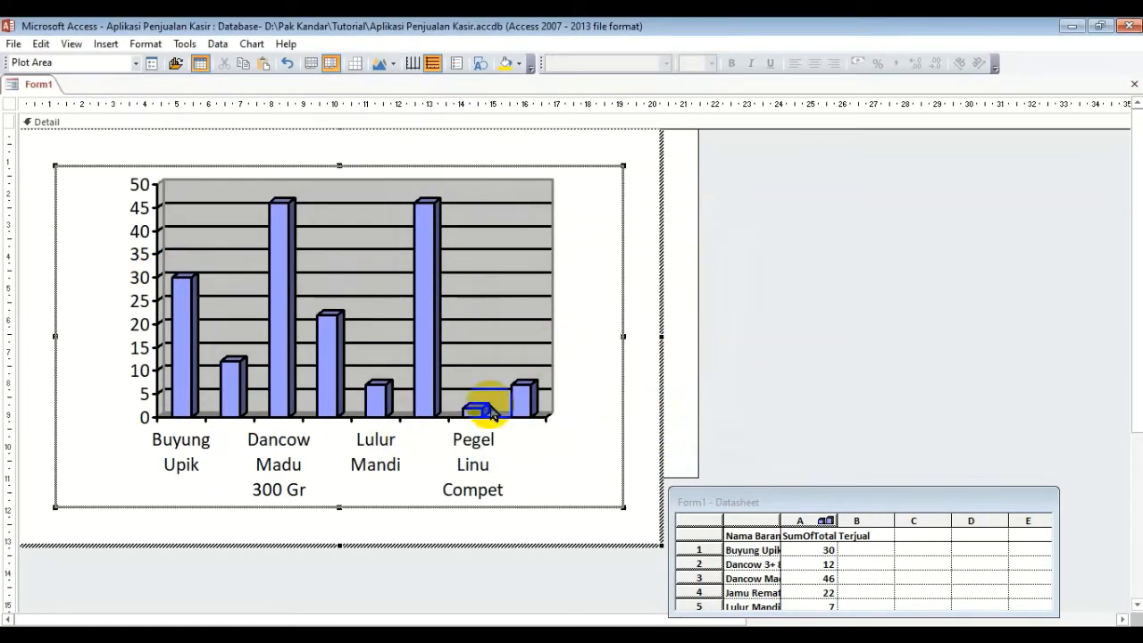
{"action": "left_click_drag", "start_coordinate": [543, 365], "coordinate": [519, 351]}
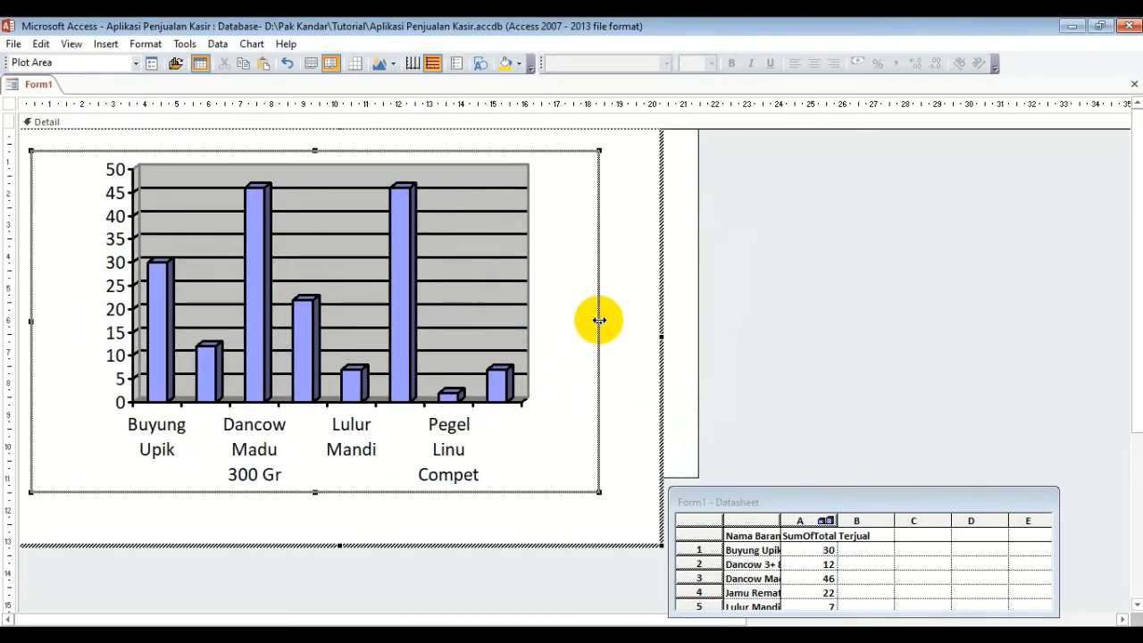
{"action": "left_click_drag", "start_coordinate": [597, 319], "coordinate": [646, 320]}
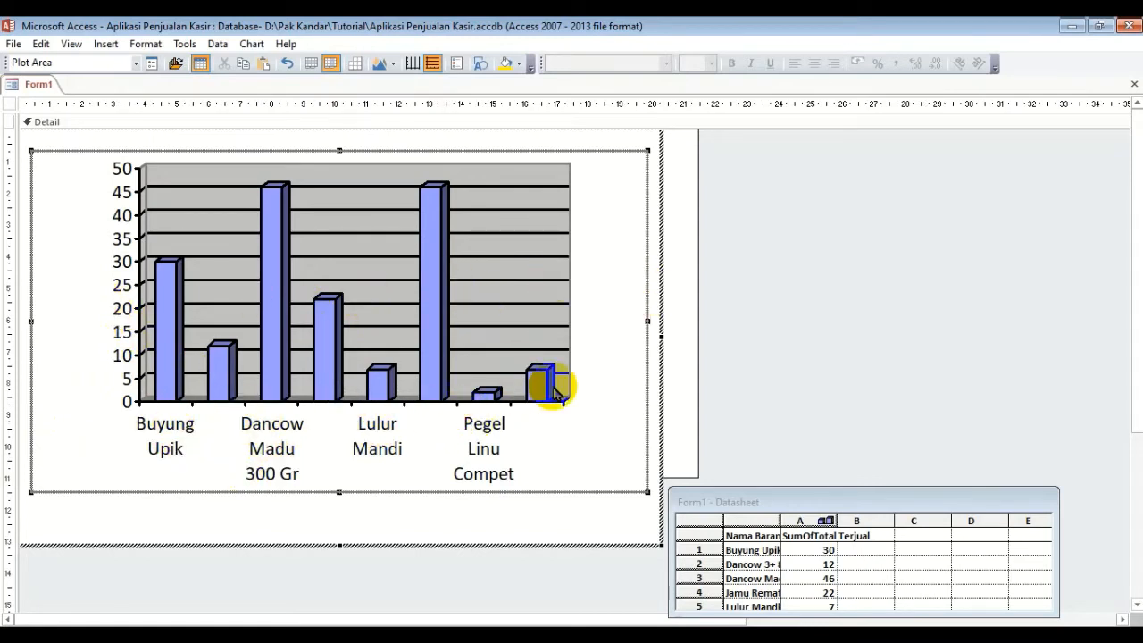
{"action": "left_click", "coordinate": [686, 280]}
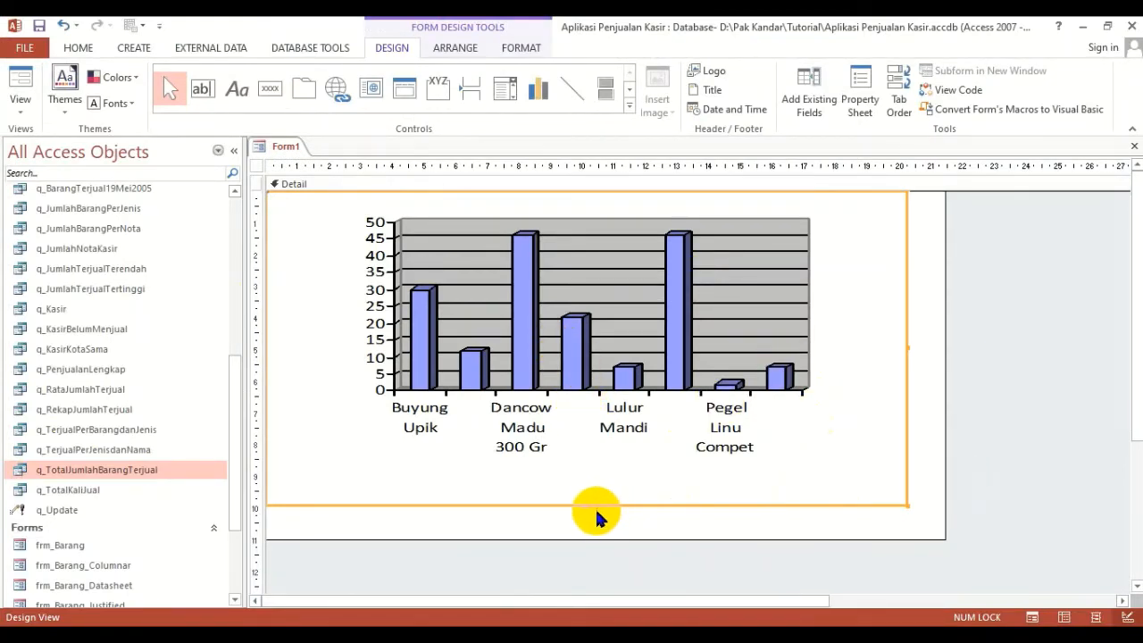
Extend the chart frame's lower edge downward to make it about 10.5 cm tall.
{"action": "left_click_drag", "start_coordinate": [588, 506], "coordinate": [590, 526]}
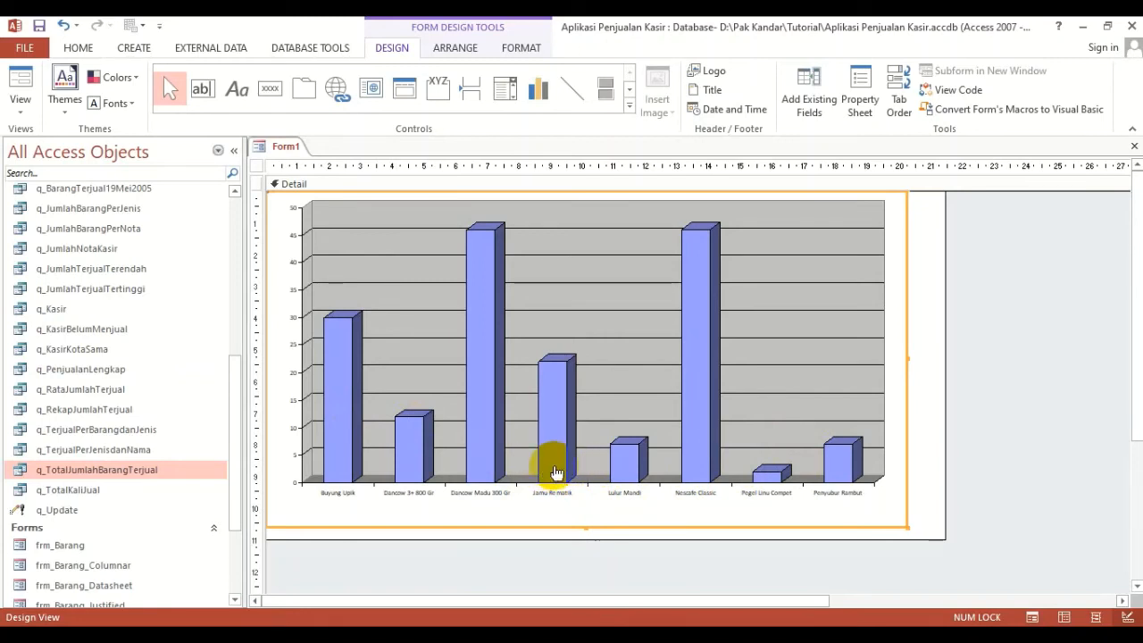
{"action": "key", "text": "shift+Up"}
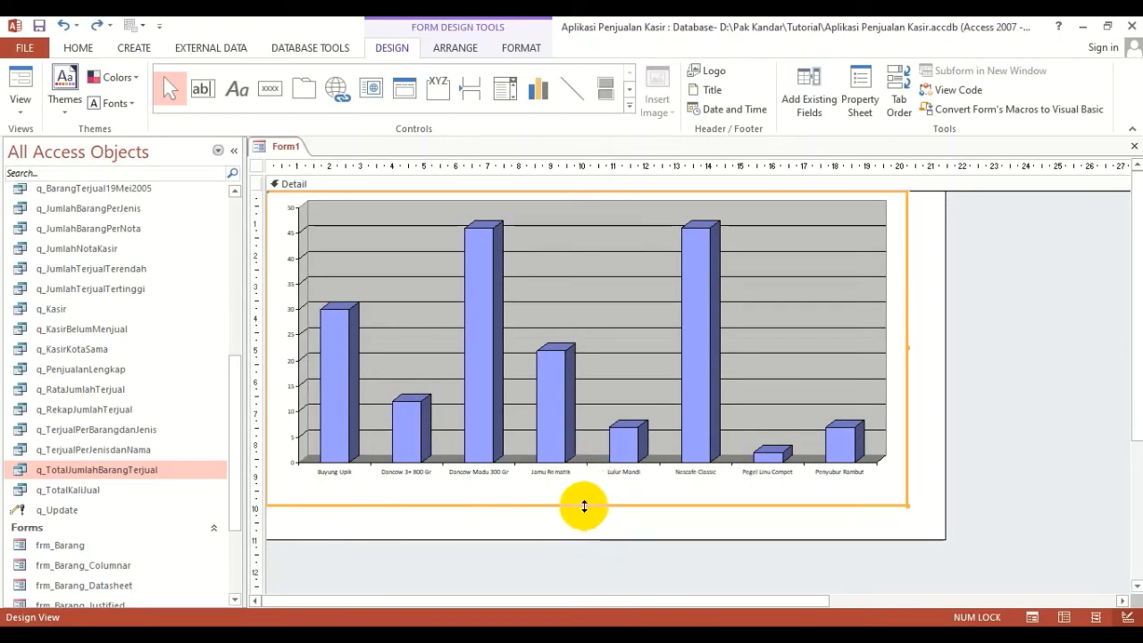
{"action": "left_click_drag", "start_coordinate": [585, 506], "coordinate": [584, 524]}
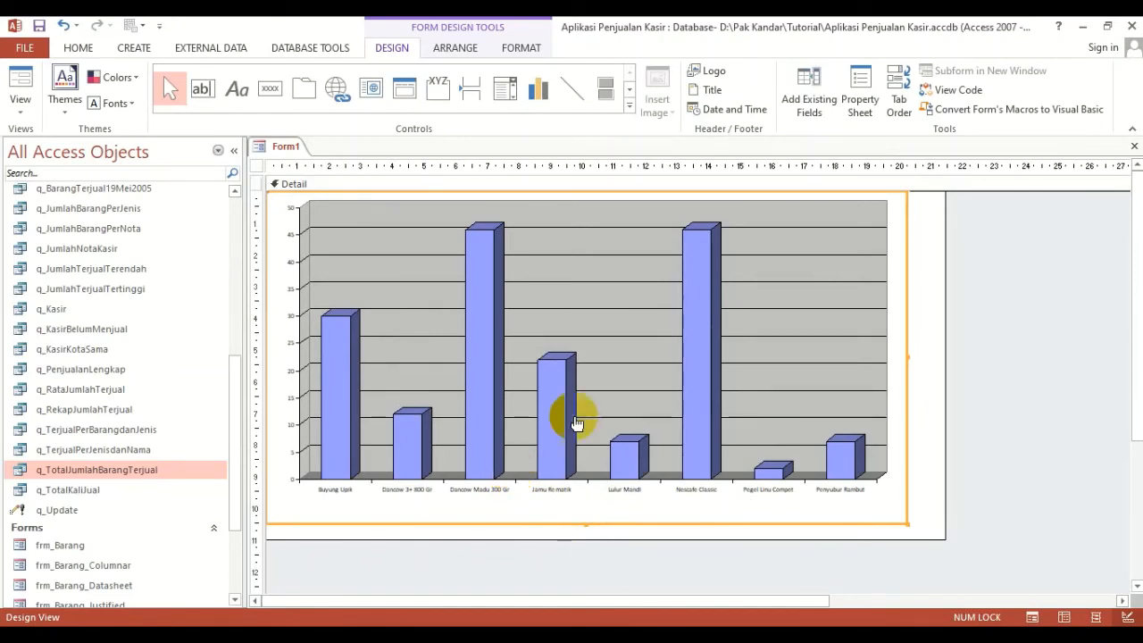
{"action": "left_click", "coordinate": [916, 342]}
Reopen the chart for editing and set the category axis labels' font size to 10.
{"action": "left_click", "coordinate": [869, 361]}
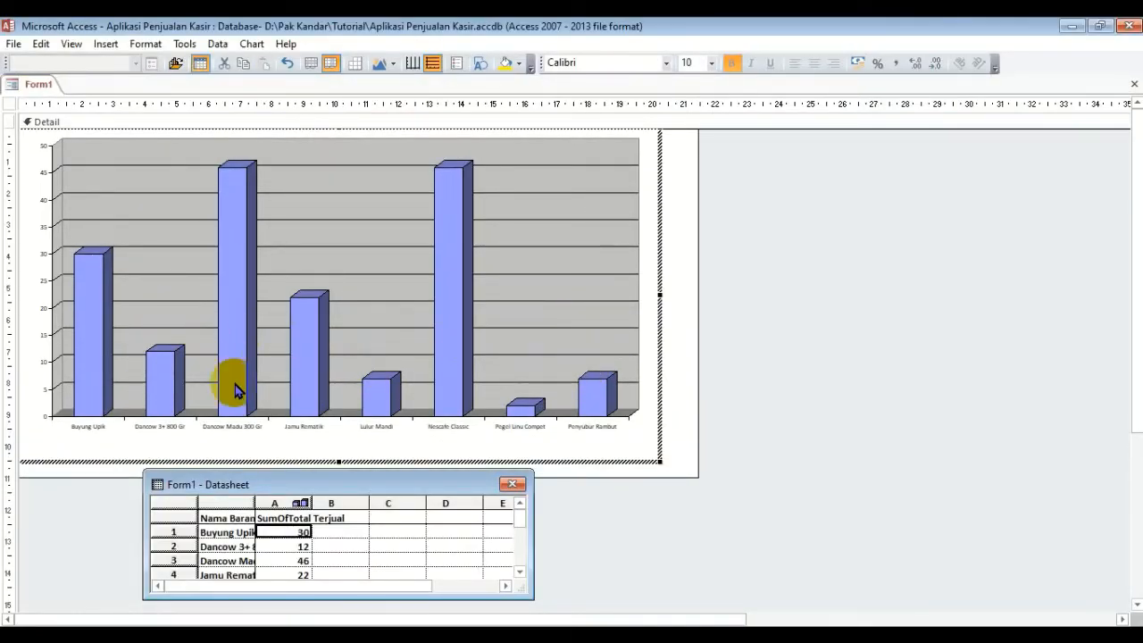
{"action": "left_click", "coordinate": [234, 429]}
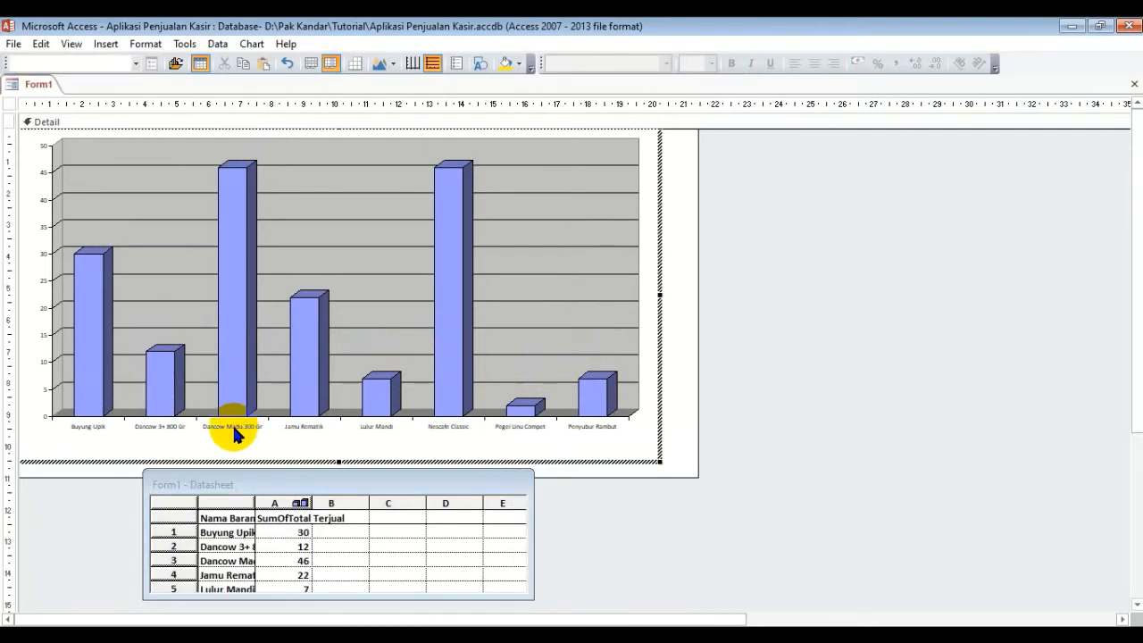
{"action": "double_click", "coordinate": [232, 424]}
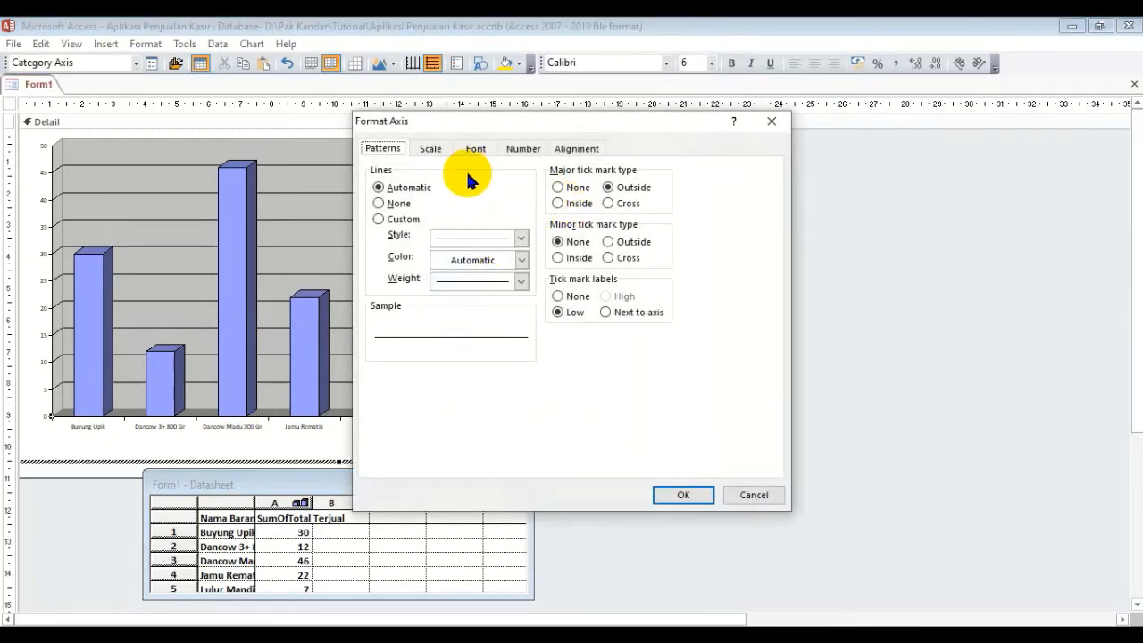
{"action": "left_click", "coordinate": [473, 149]}
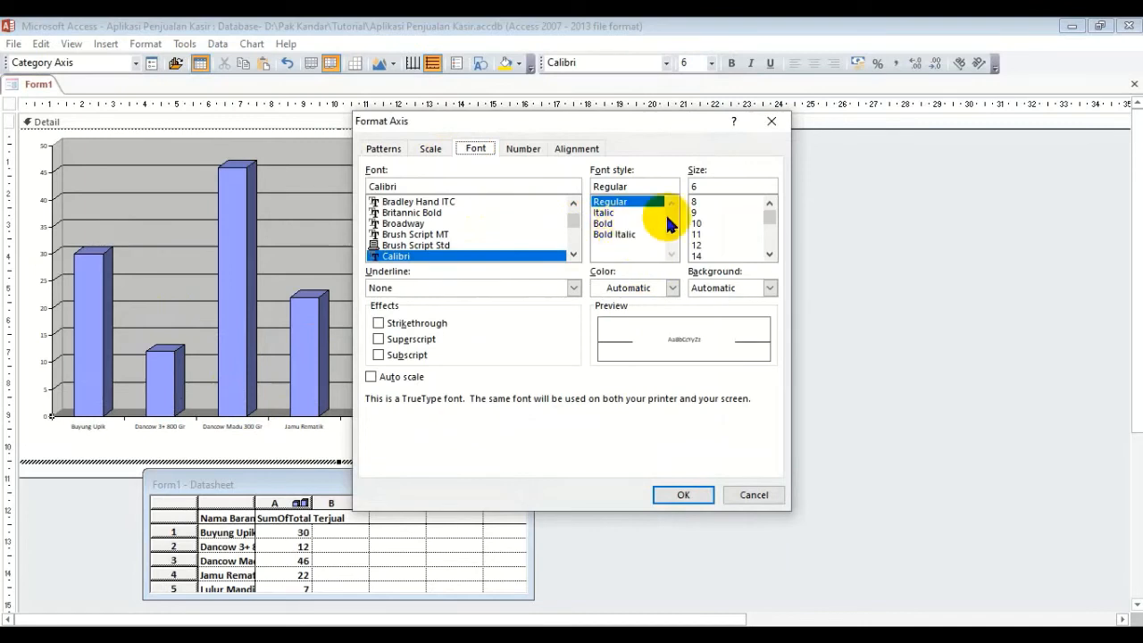
{"action": "left_click", "coordinate": [699, 201]}
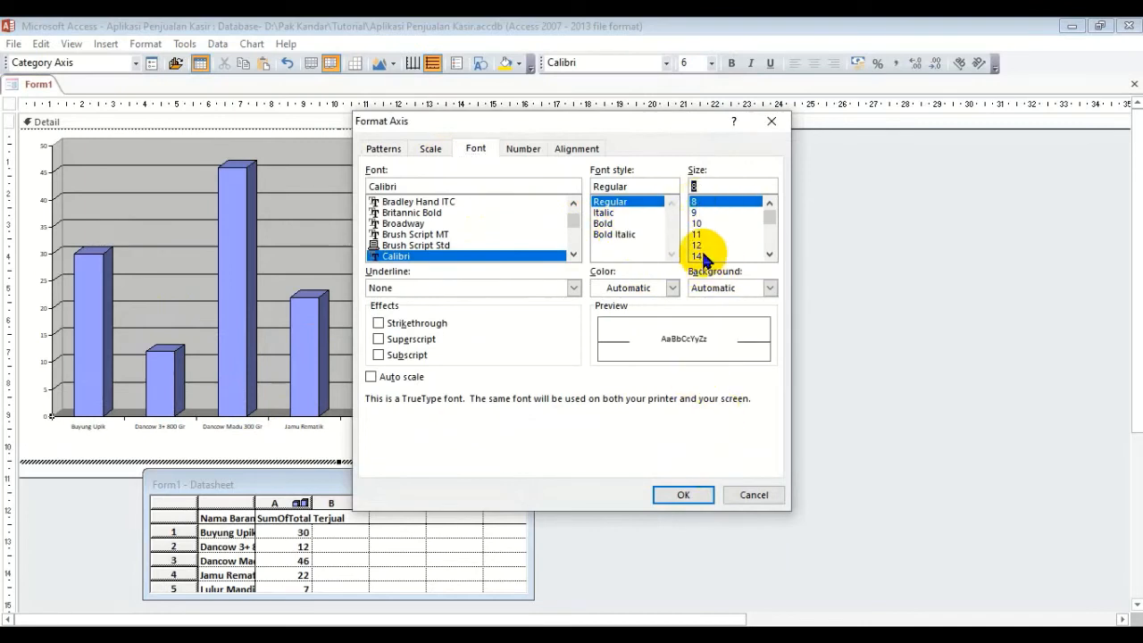
{"action": "left_click", "coordinate": [697, 223]}
{"action": "left_click", "coordinate": [683, 495]}
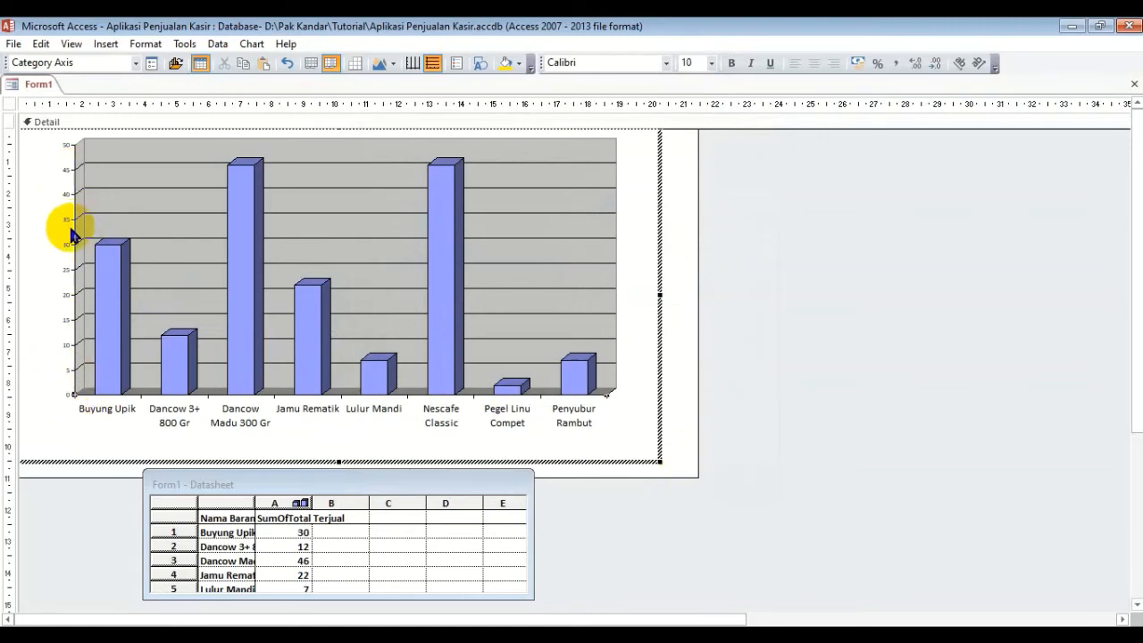
Set the value axis labels' font size to 10.
{"action": "double_click", "coordinate": [66, 198]}
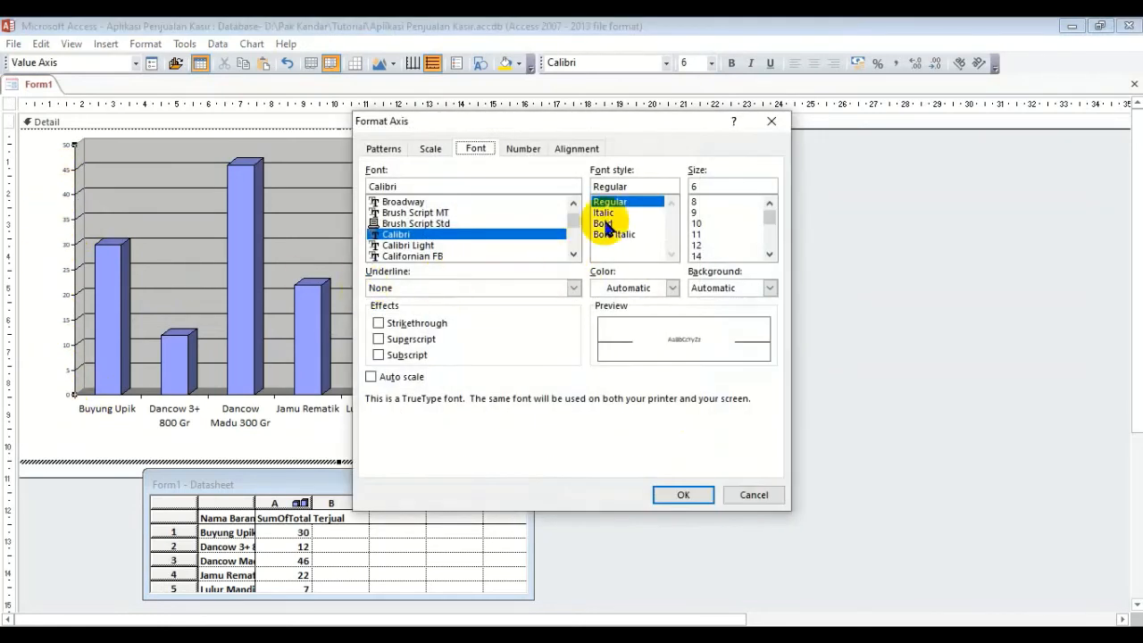
{"action": "left_click", "coordinate": [697, 223]}
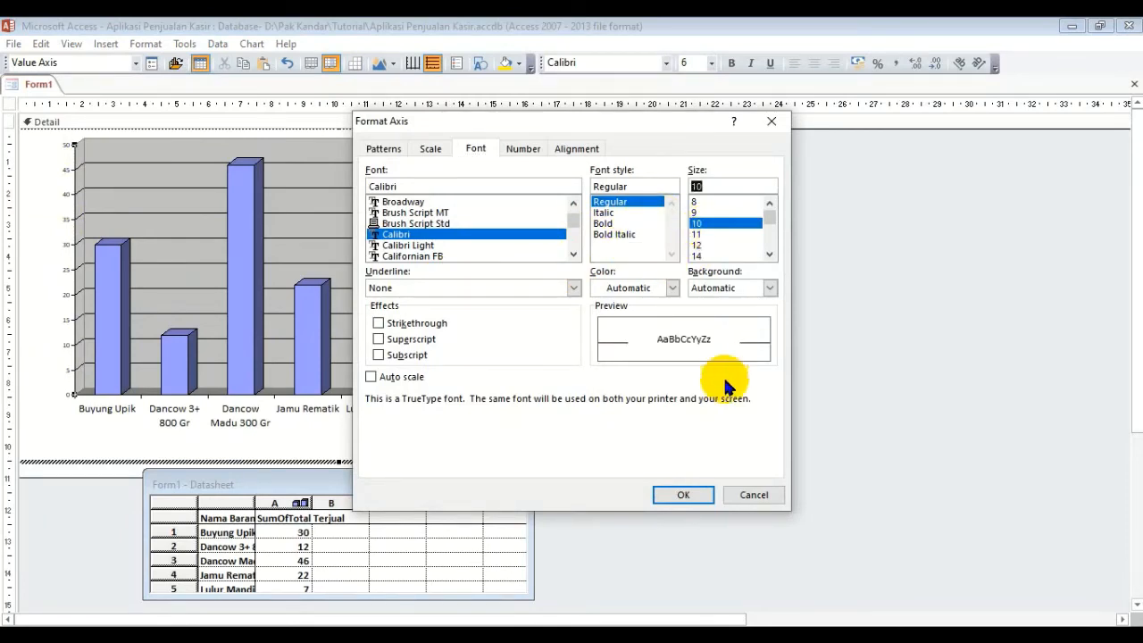
{"action": "left_click", "coordinate": [683, 495]}
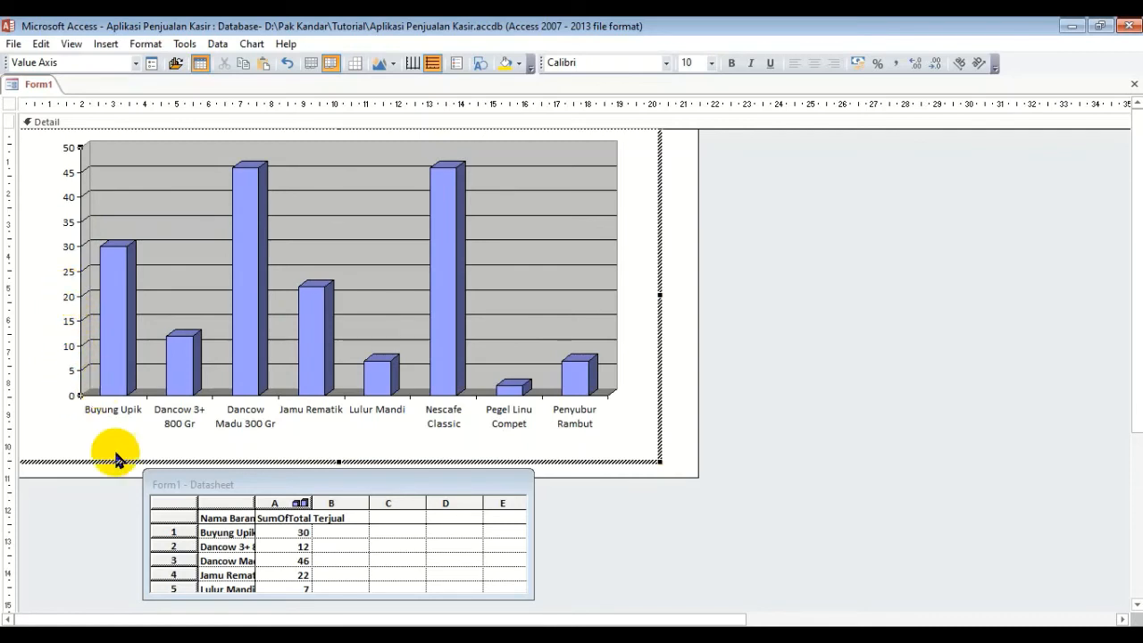
Set the value axis scale's major unit to 10 and leave chart editing.
{"action": "double_click", "coordinate": [68, 321]}
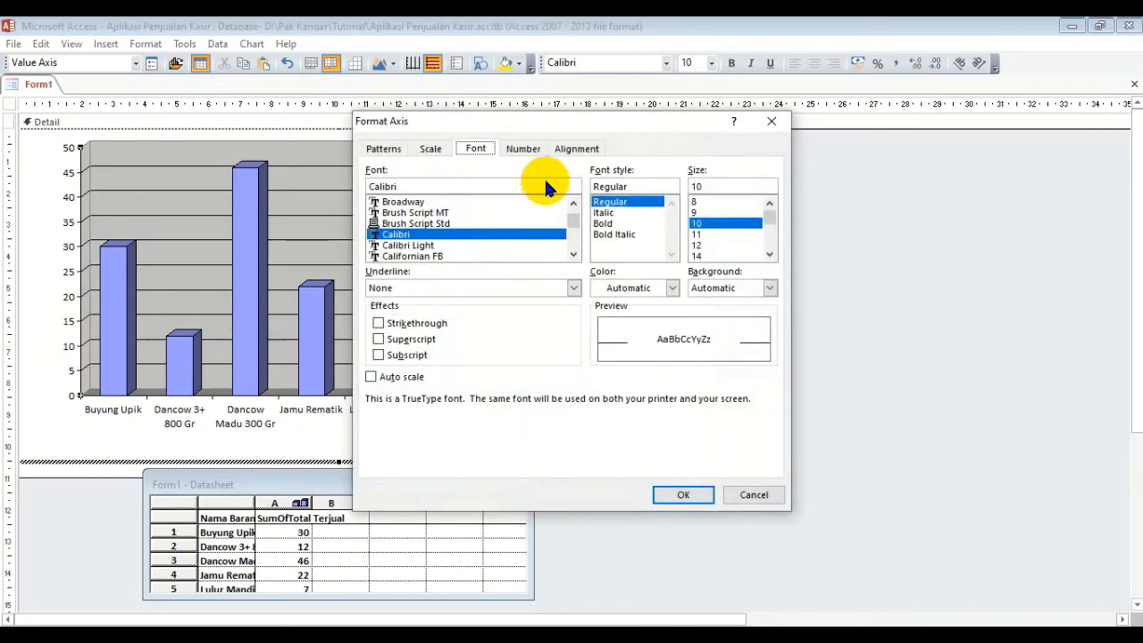
{"action": "left_click", "coordinate": [529, 150]}
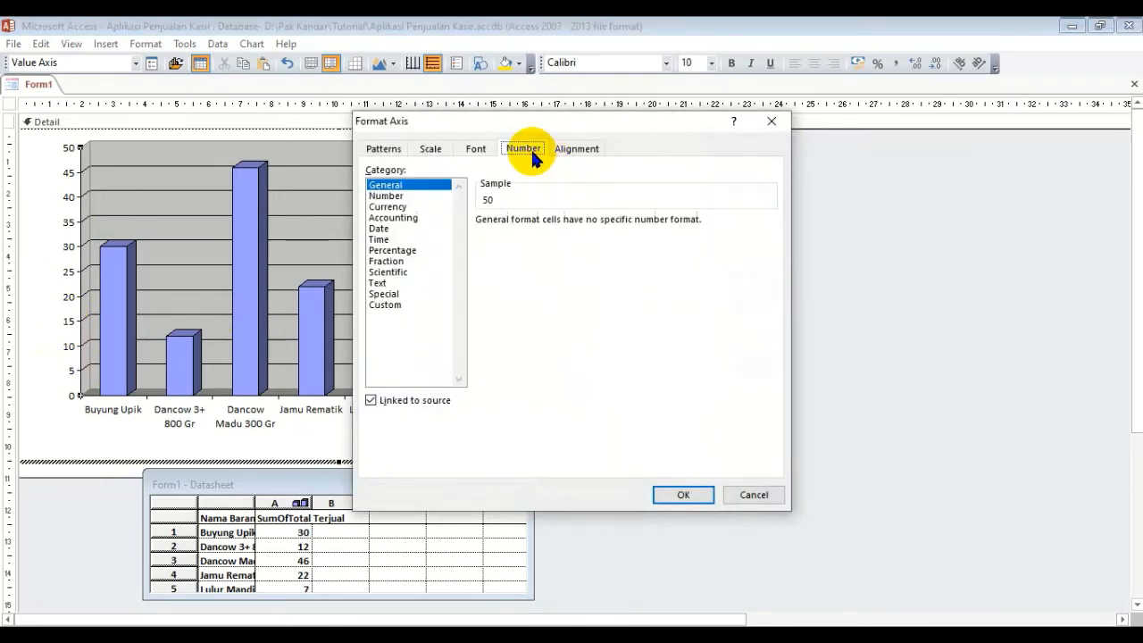
{"action": "left_click", "coordinate": [430, 149]}
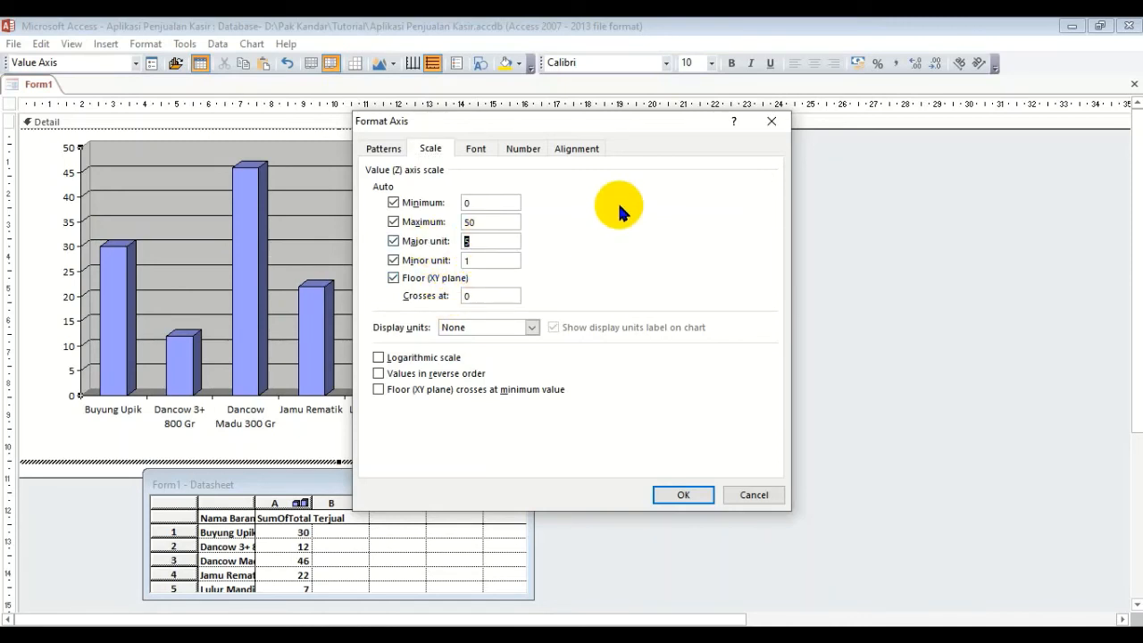
{"action": "type", "text": "10"}
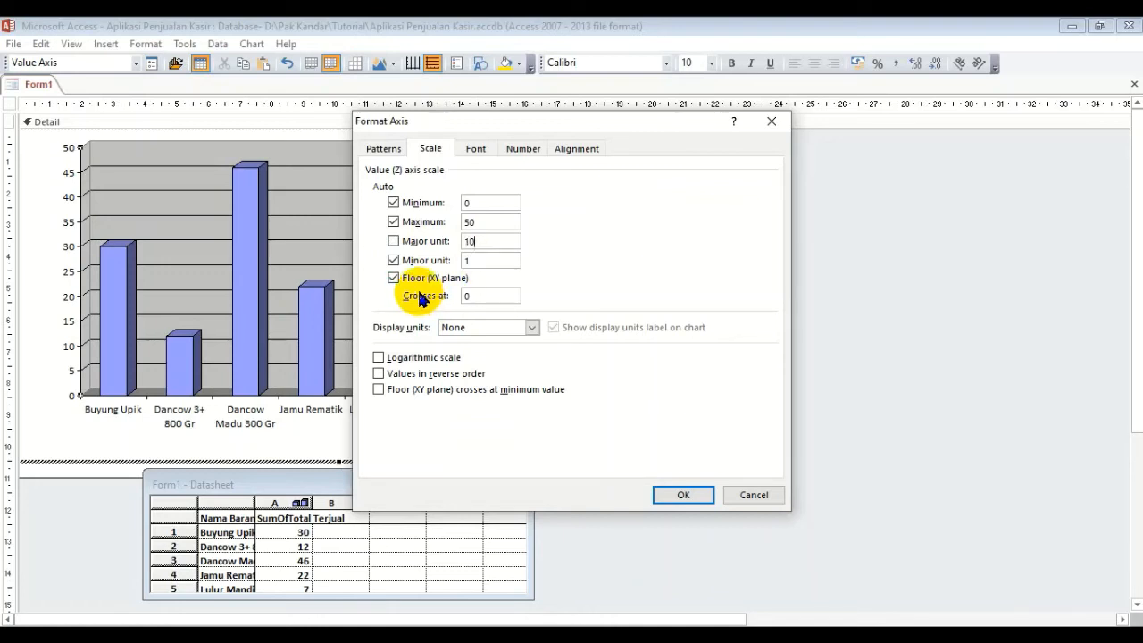
{"action": "left_click_drag", "start_coordinate": [485, 223], "coordinate": [457, 227]}
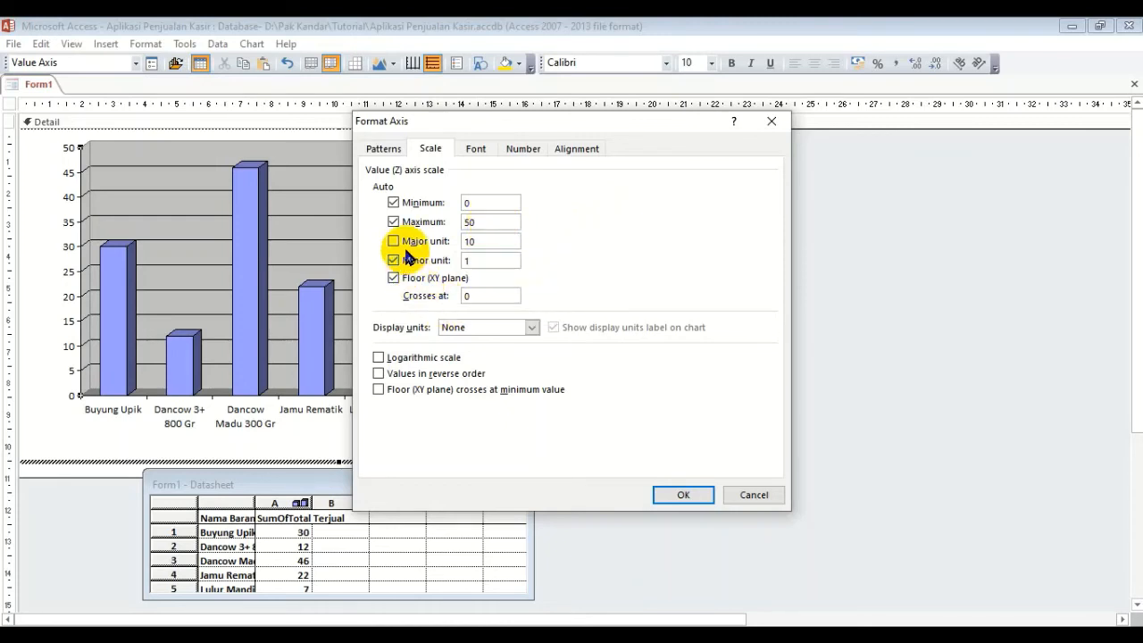
{"action": "left_click_drag", "start_coordinate": [485, 243], "coordinate": [451, 243]}
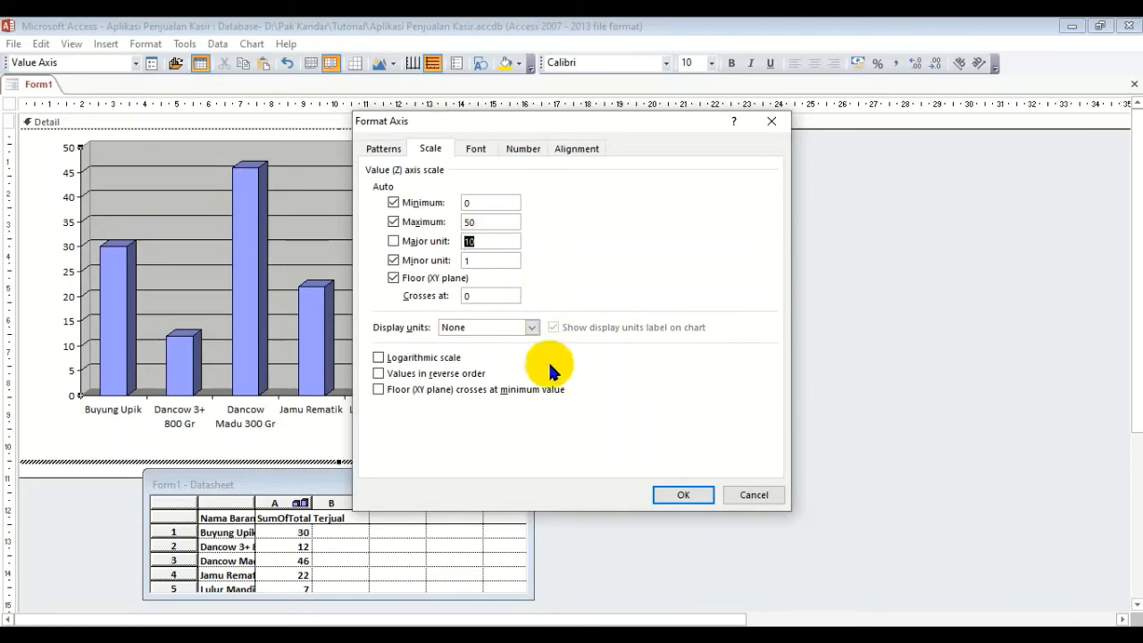
{"action": "left_click", "coordinate": [670, 493]}
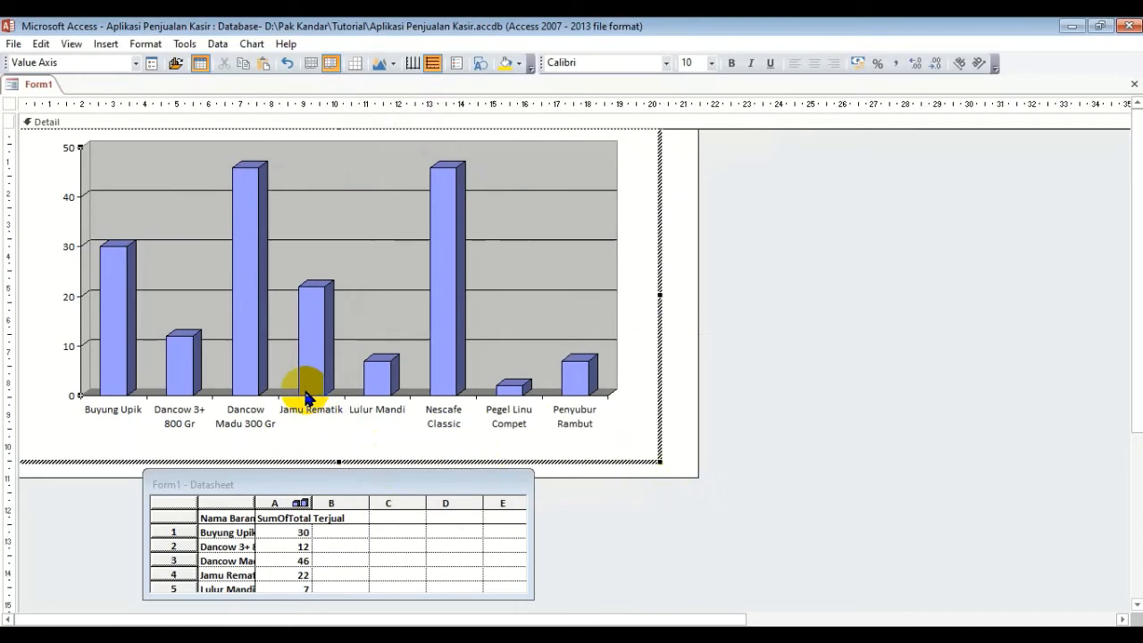
{"action": "left_click", "coordinate": [694, 282]}
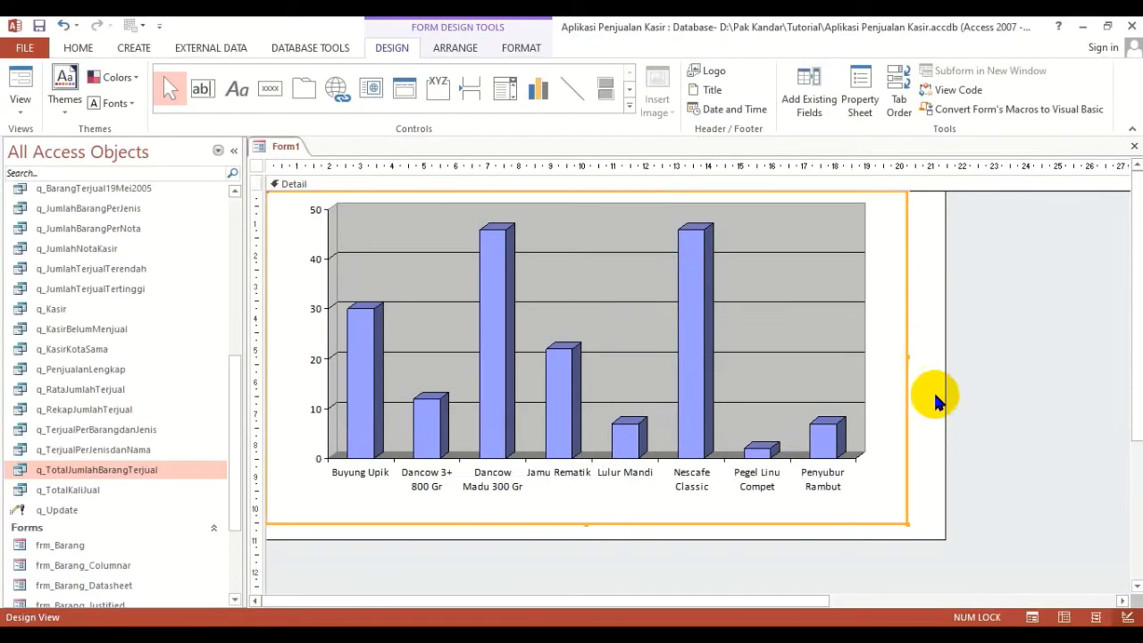
Resize the Detail section to about 21 cm wide and 11.5 cm tall, and move the chart down to about 0.7 cm from its top edge.
{"action": "left_click", "coordinate": [926, 358]}
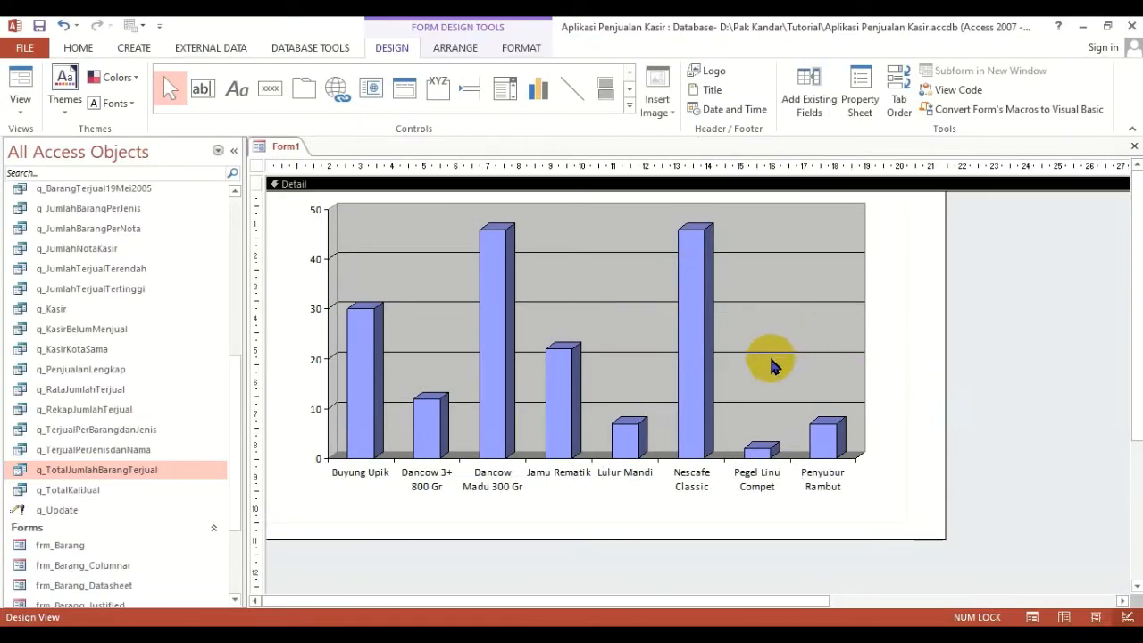
{"action": "left_click", "coordinate": [627, 347]}
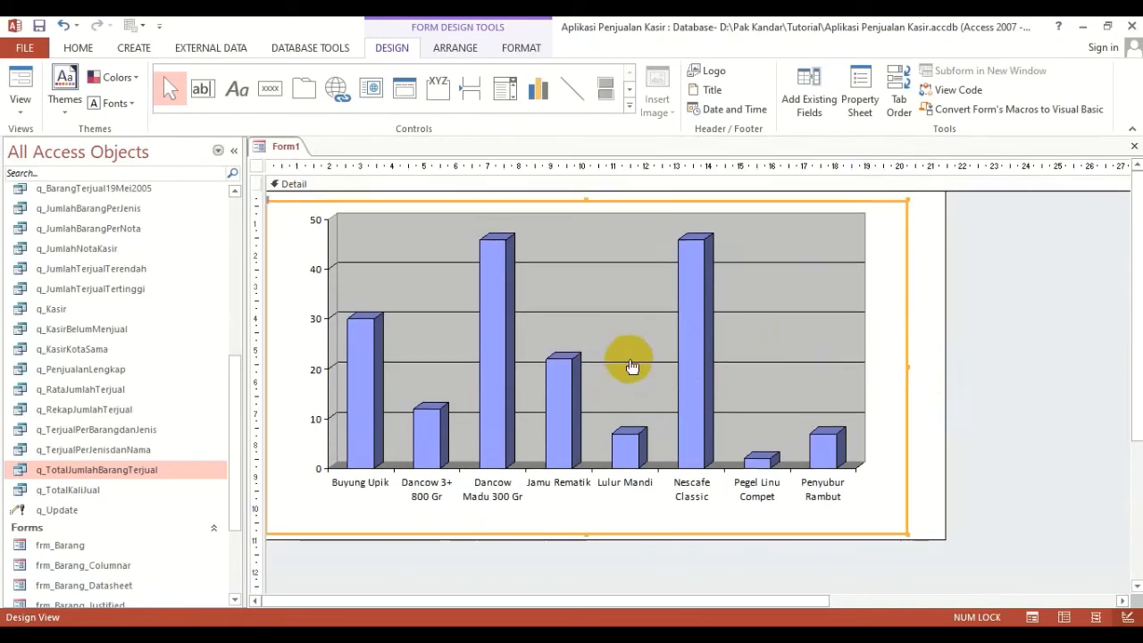
{"action": "left_click", "coordinate": [924, 332]}
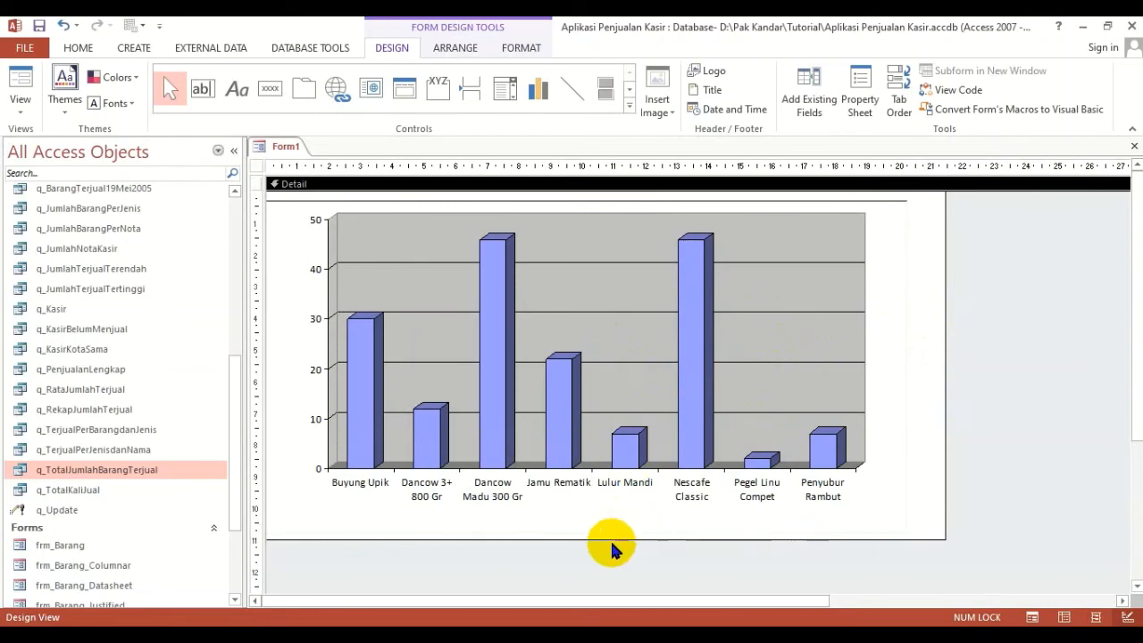
{"action": "left_click_drag", "start_coordinate": [612, 540], "coordinate": [615, 556]}
{"action": "left_click", "coordinate": [588, 407]}
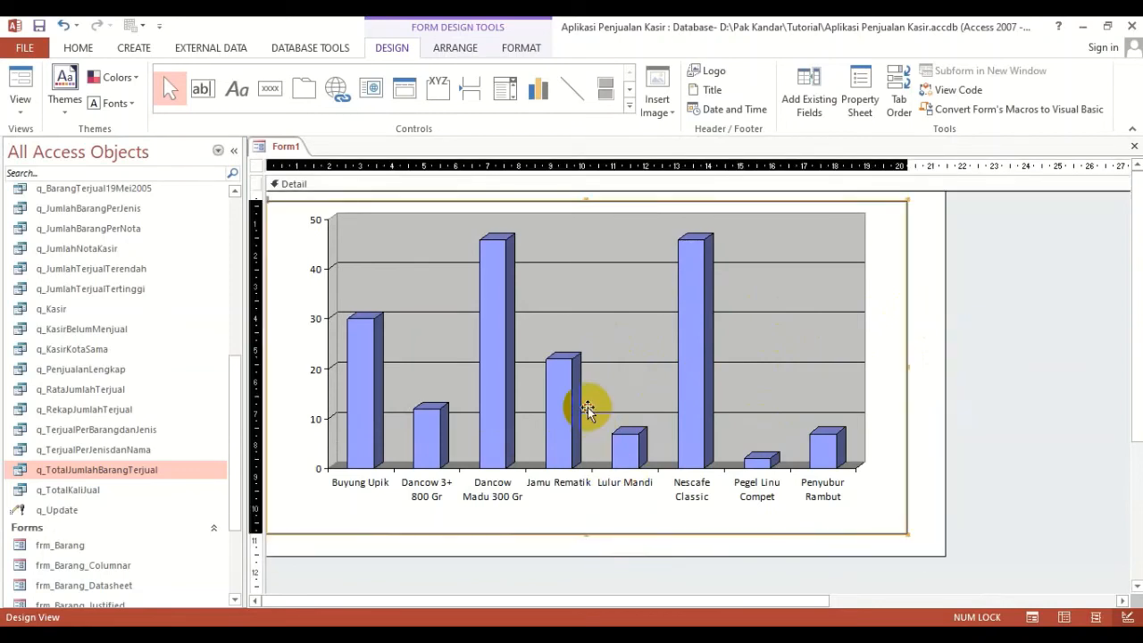
{"action": "left_click", "coordinate": [930, 402]}
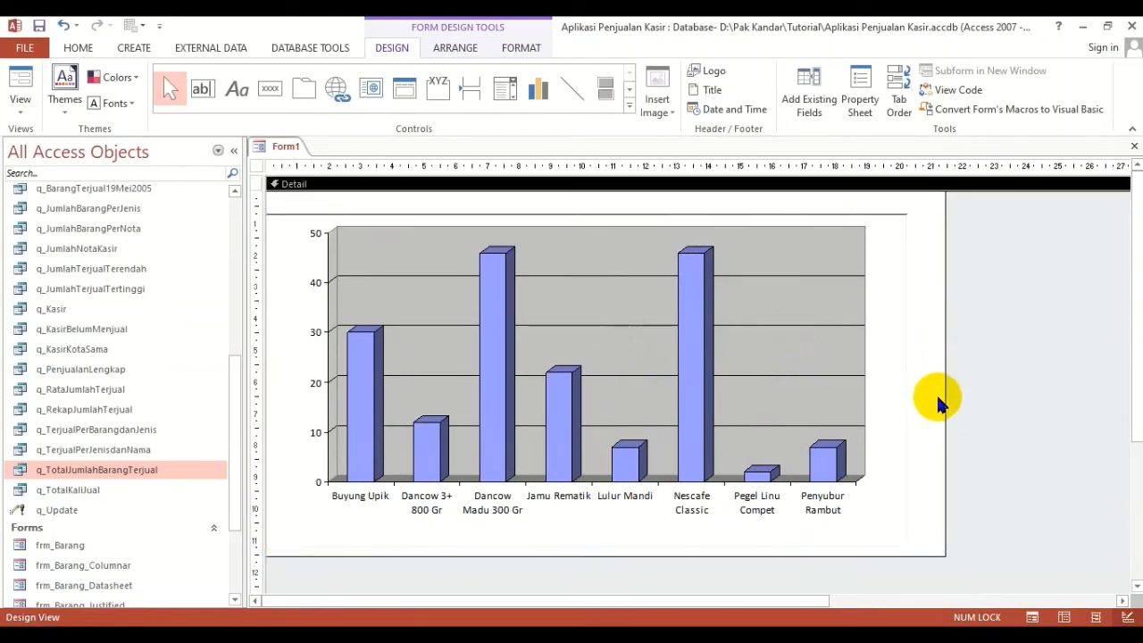
{"action": "left_click_drag", "start_coordinate": [944, 395], "coordinate": [936, 401]}
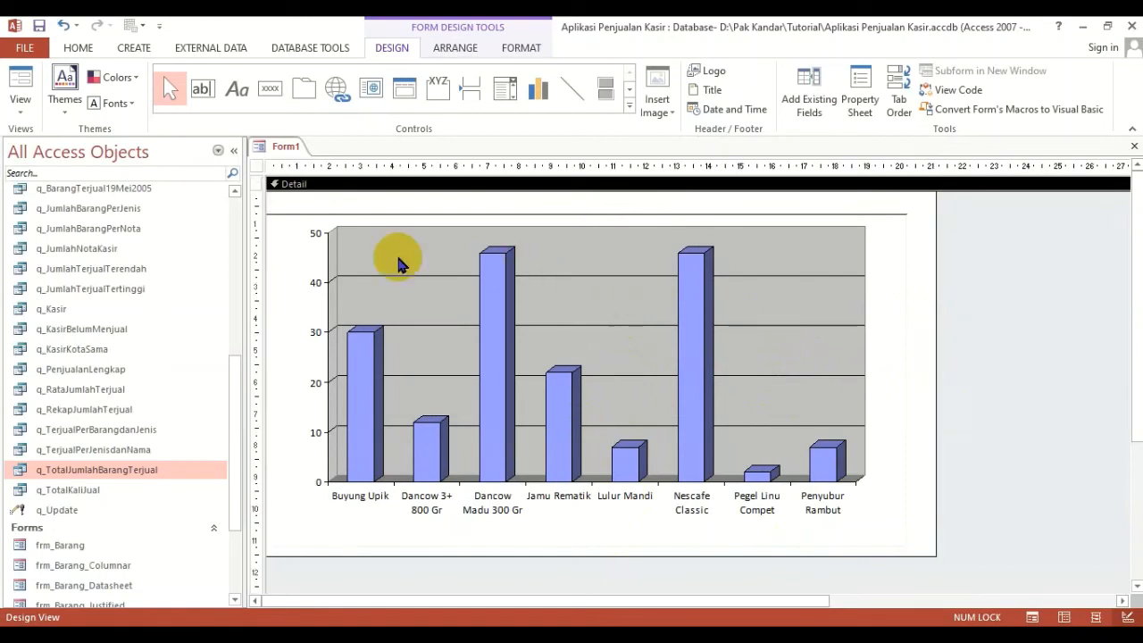
Set the chart's Border Style property to Transparent and close its properties.
{"action": "left_click", "coordinate": [301, 235]}
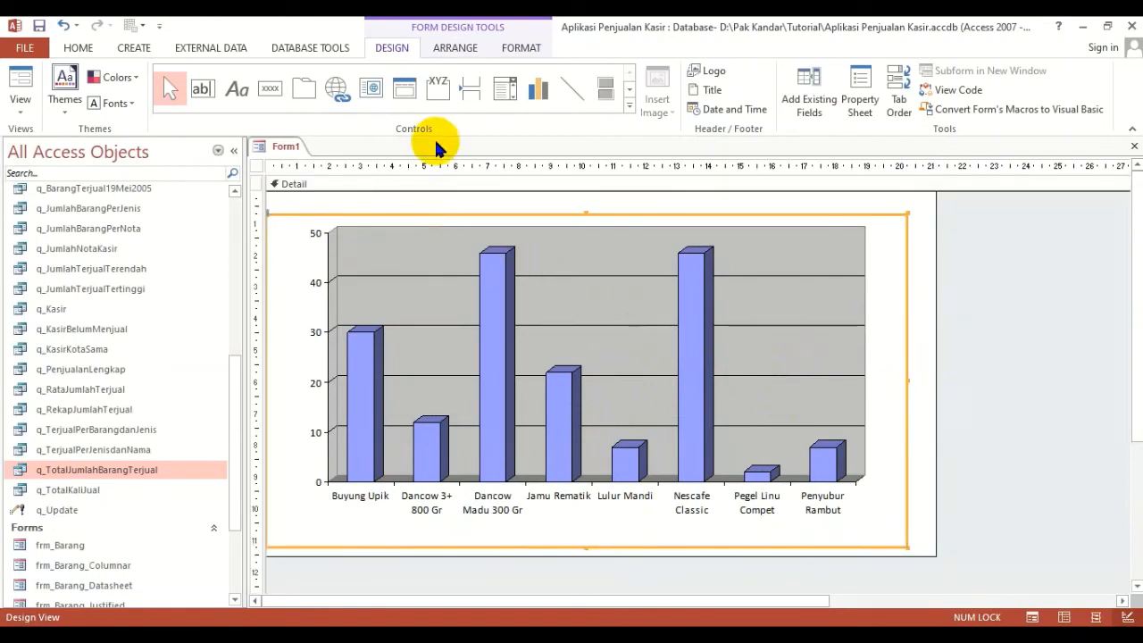
{"action": "left_click", "coordinate": [856, 111]}
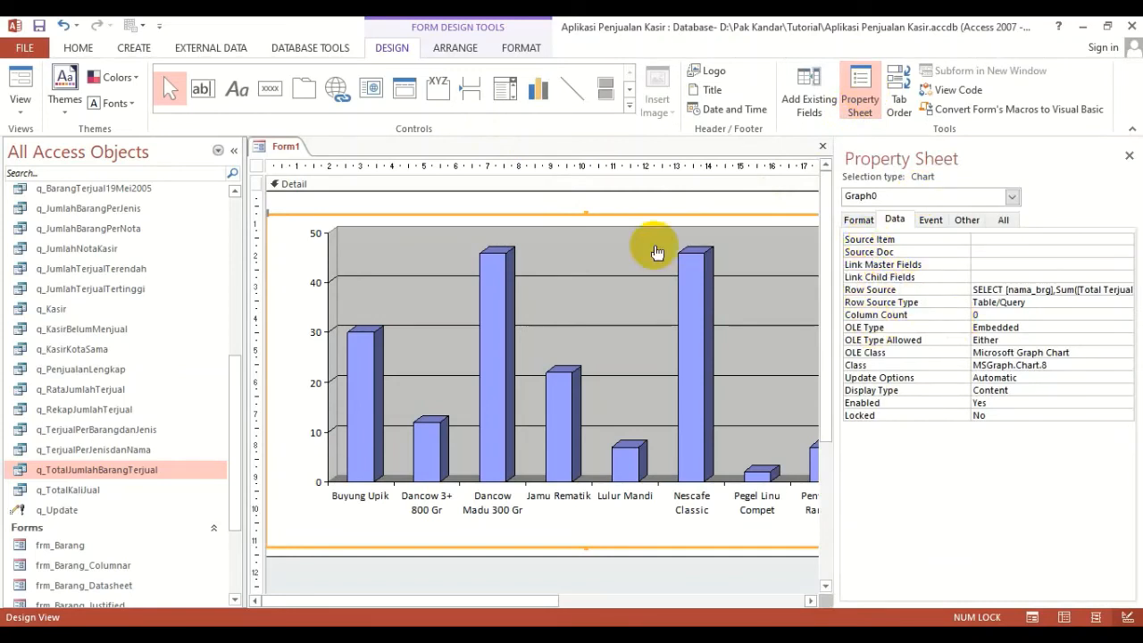
{"action": "left_click", "coordinate": [858, 220]}
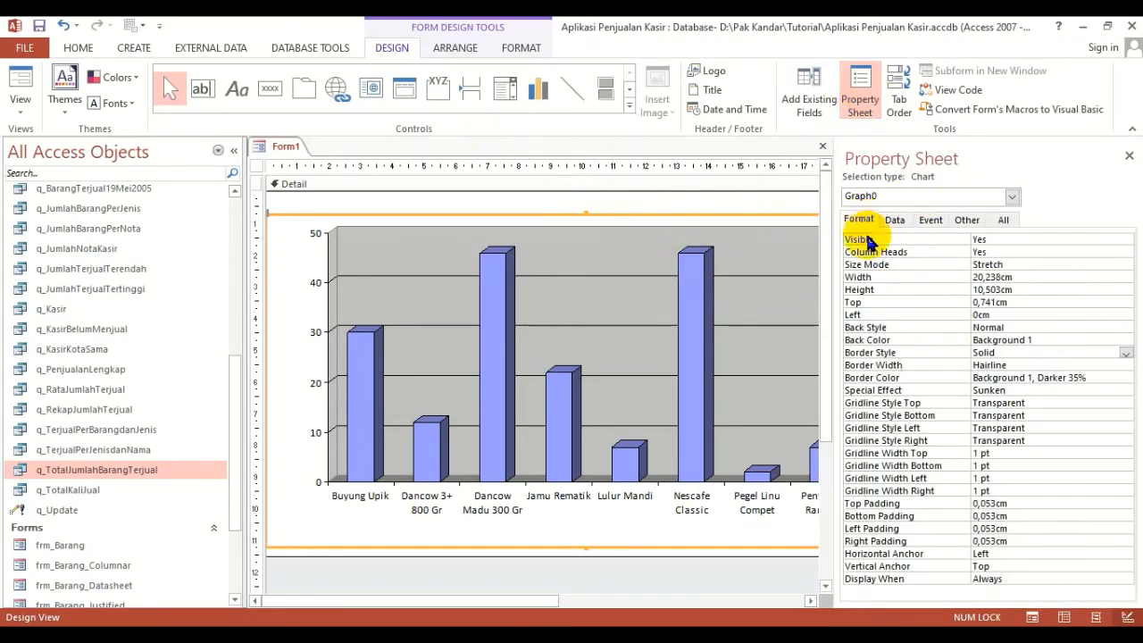
{"action": "left_click", "coordinate": [921, 353]}
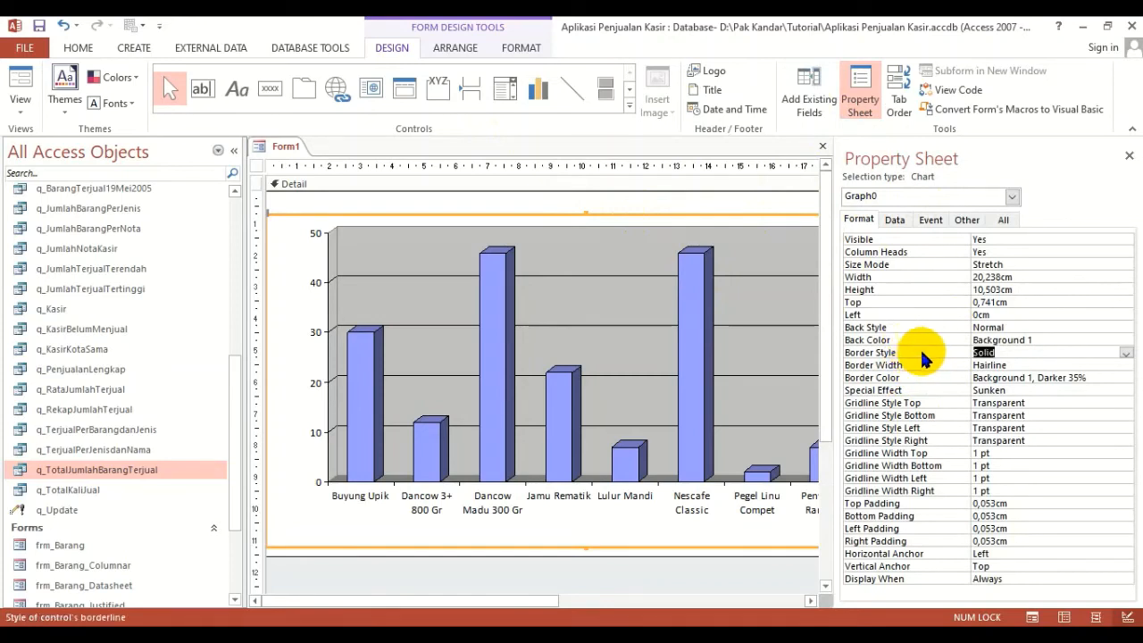
{"action": "left_click", "coordinate": [1126, 355]}
{"action": "left_click", "coordinate": [1042, 364]}
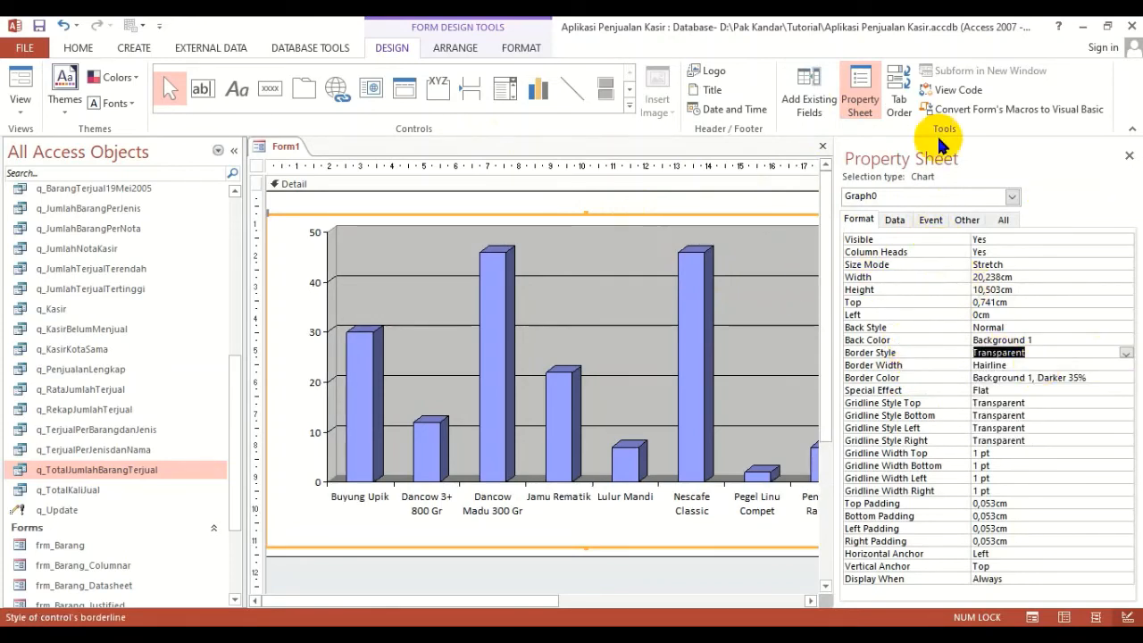
{"action": "left_click", "coordinate": [855, 107]}
{"action": "left_click", "coordinate": [920, 214]}
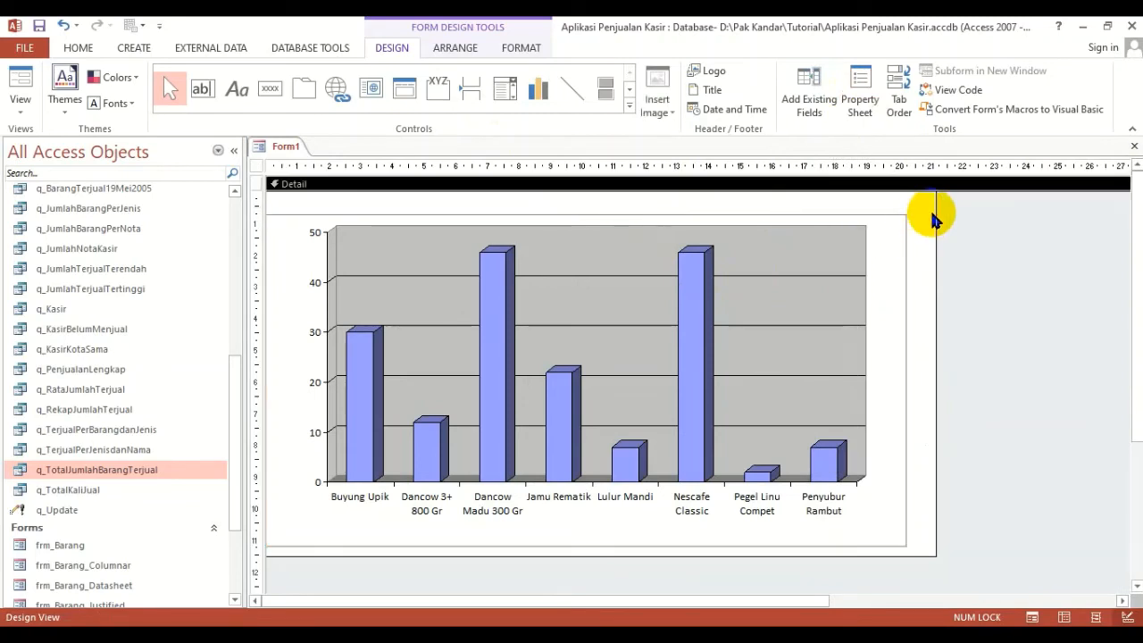
Recheck the chart's Border Style in its format properties, then close the properties.
{"action": "left_click", "coordinate": [888, 230]}
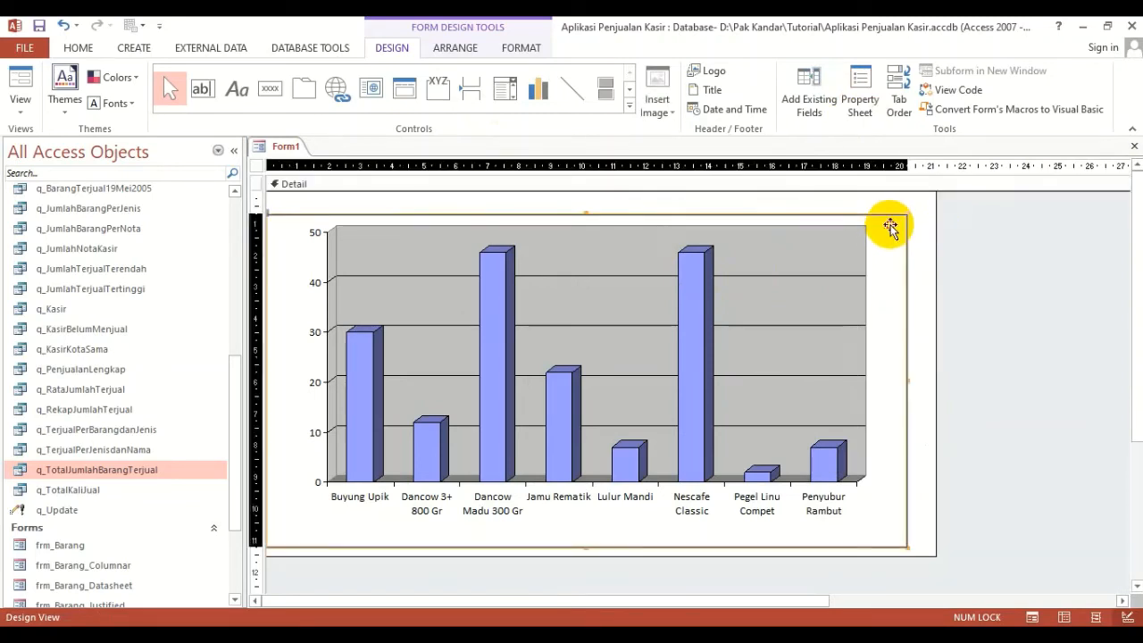
{"action": "left_click", "coordinate": [926, 232]}
{"action": "left_click", "coordinate": [874, 257]}
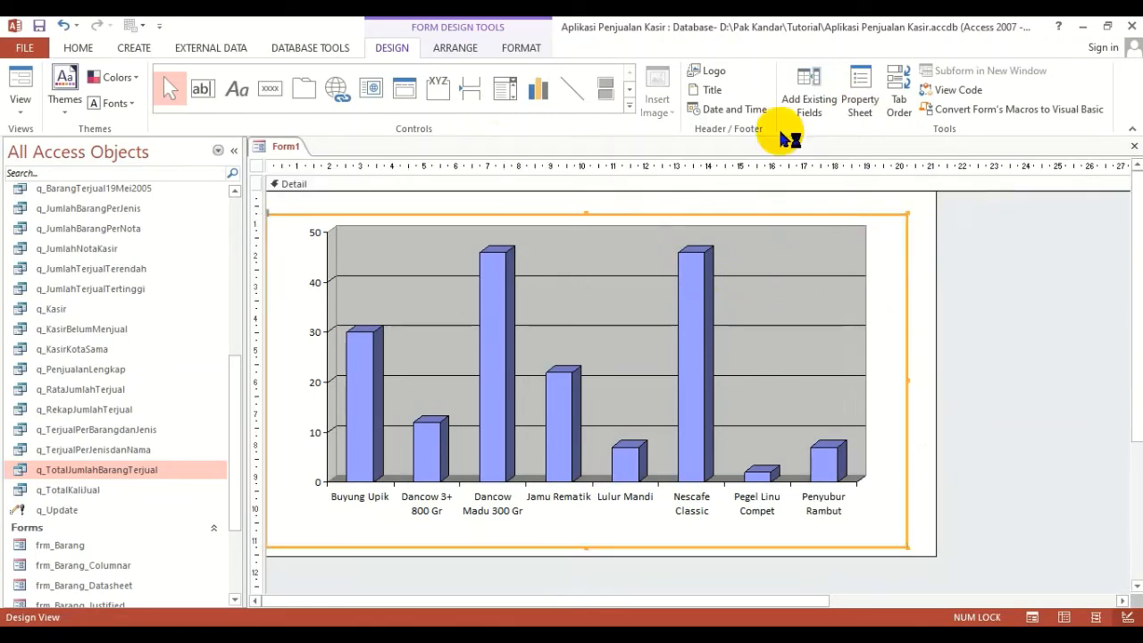
{"action": "left_click", "coordinate": [860, 93]}
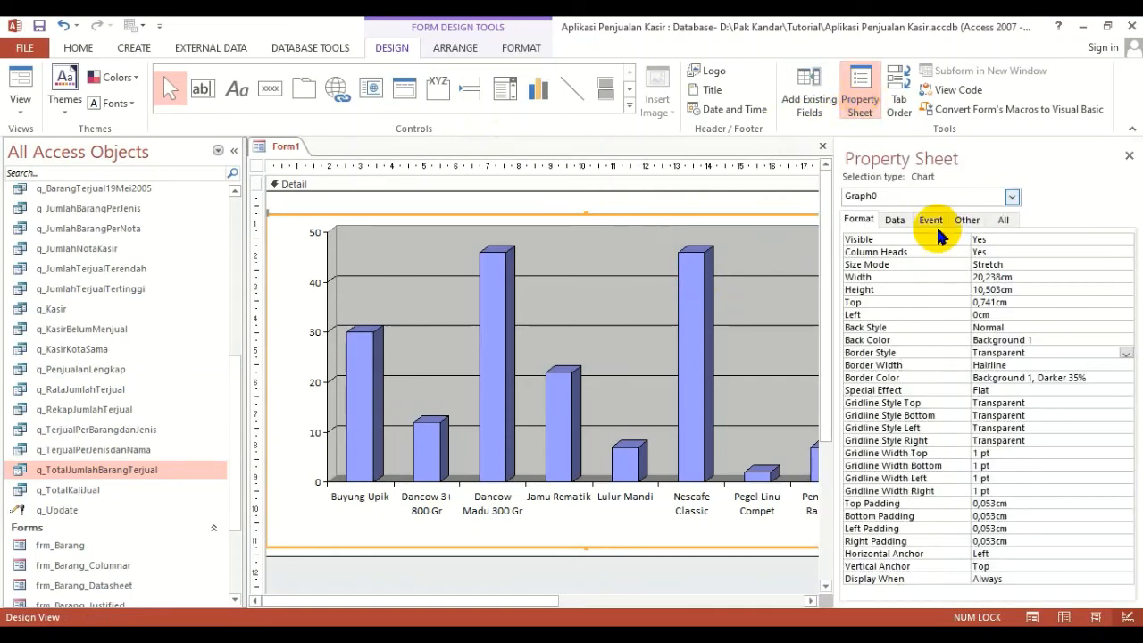
{"action": "left_click", "coordinate": [918, 355]}
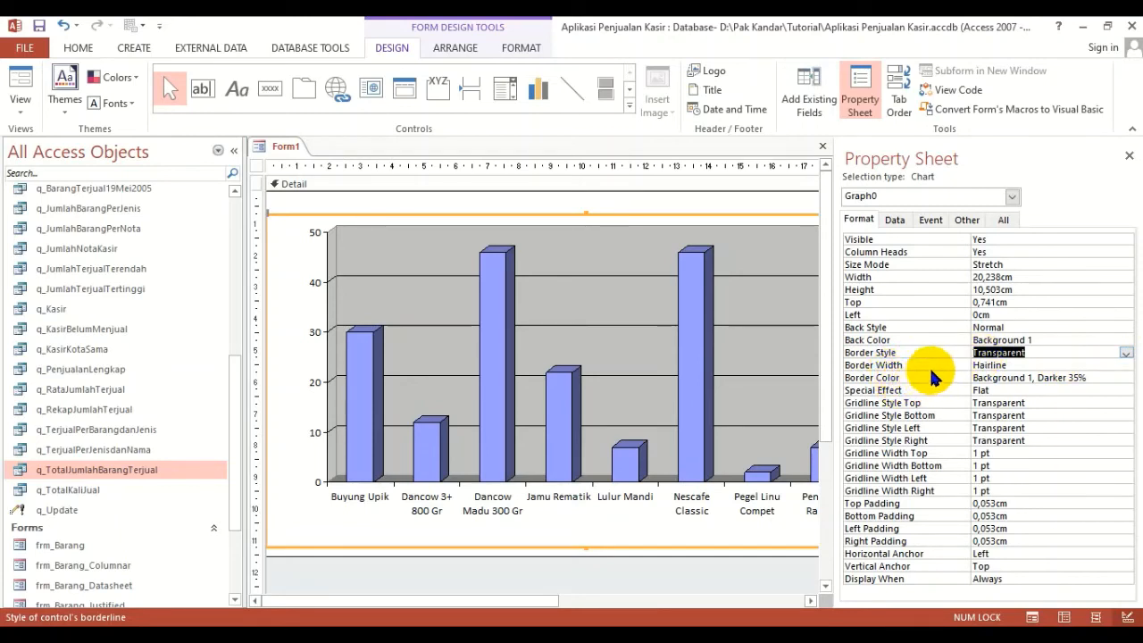
{"action": "left_click", "coordinate": [746, 200]}
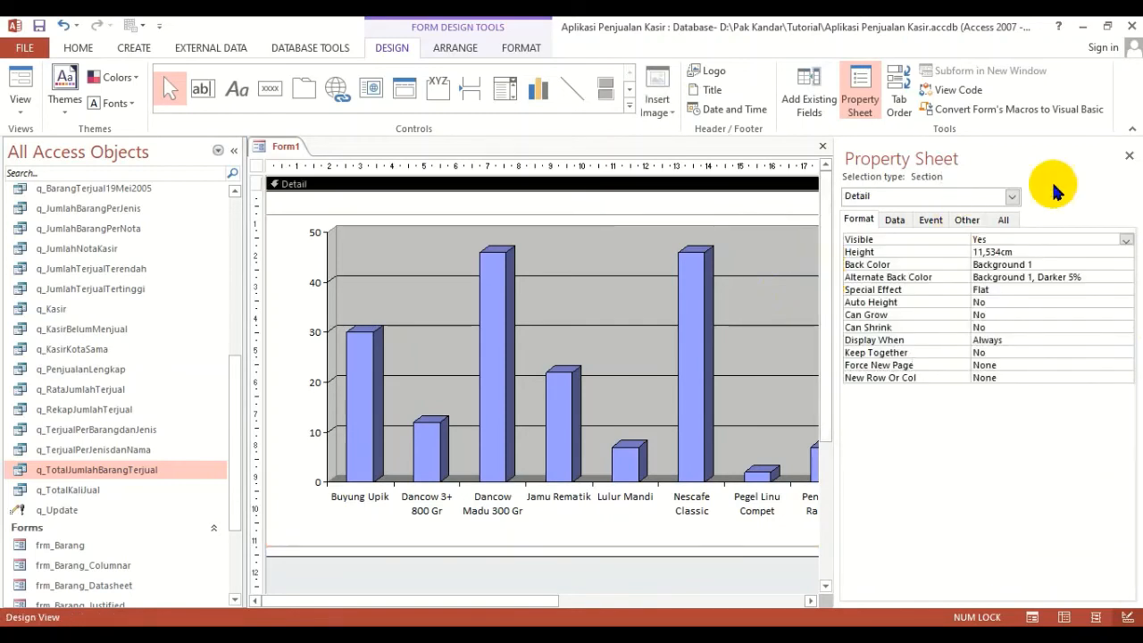
{"action": "left_click", "coordinate": [1130, 156]}
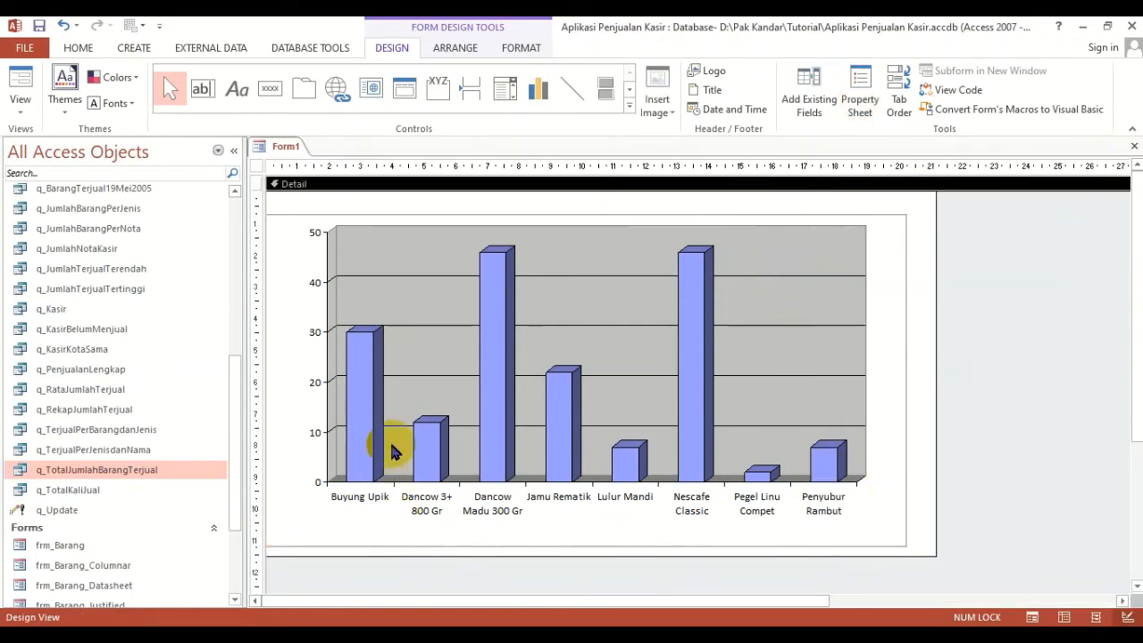
Reposition the chart to about 0.2 cm from the Detail section's top and left edges.
{"action": "left_click_drag", "start_coordinate": [393, 451], "coordinate": [407, 451]}
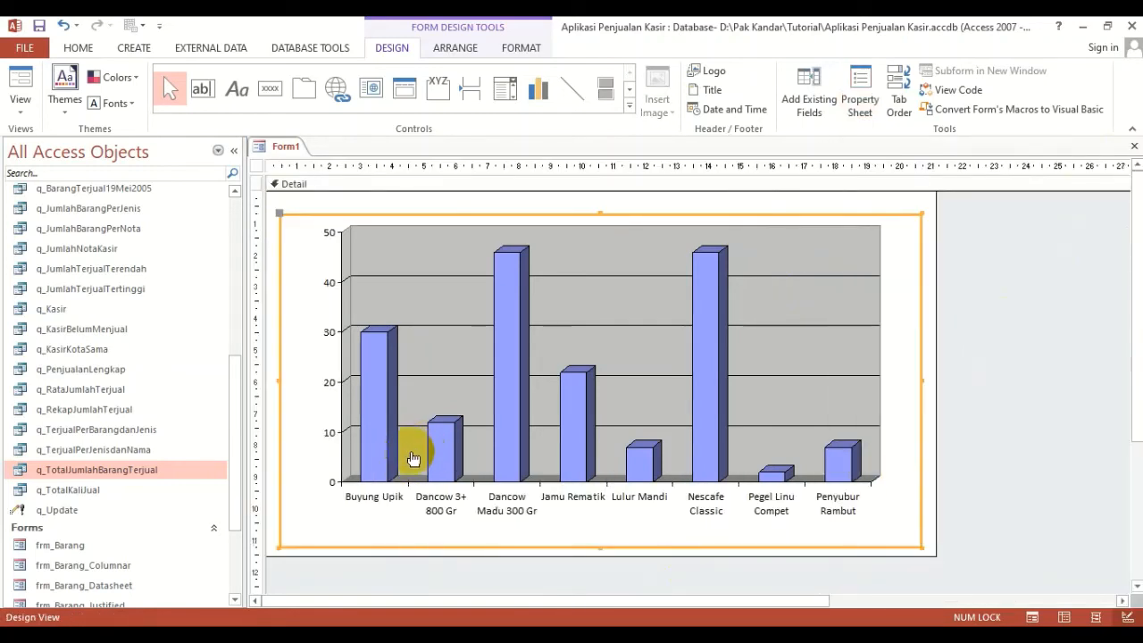
{"action": "left_click", "coordinate": [868, 203]}
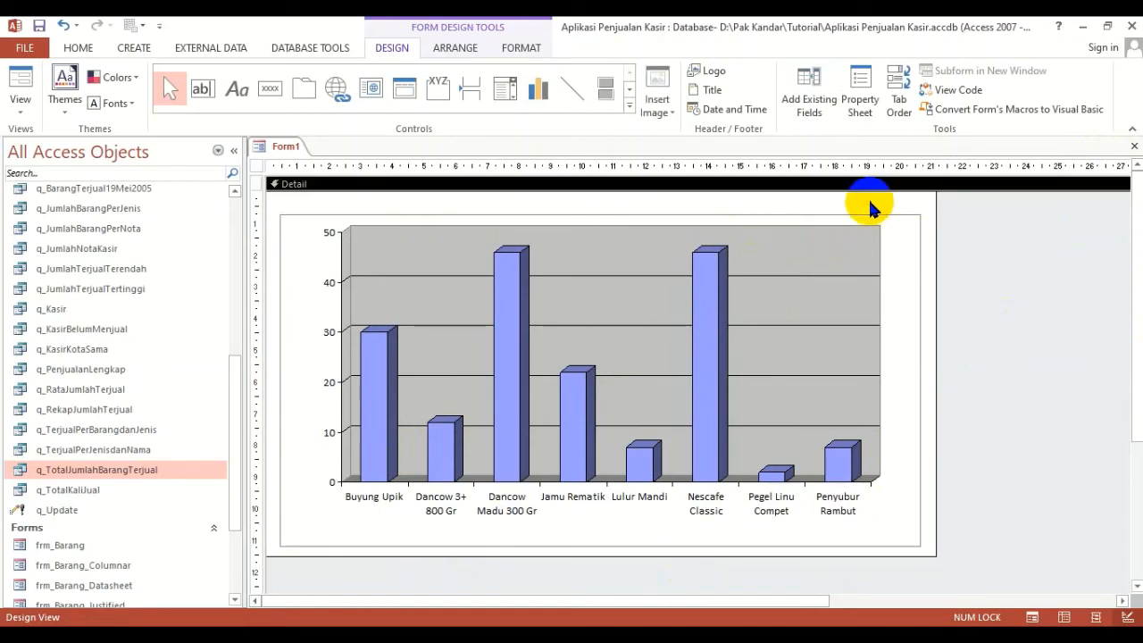
{"action": "left_click", "coordinate": [572, 332]}
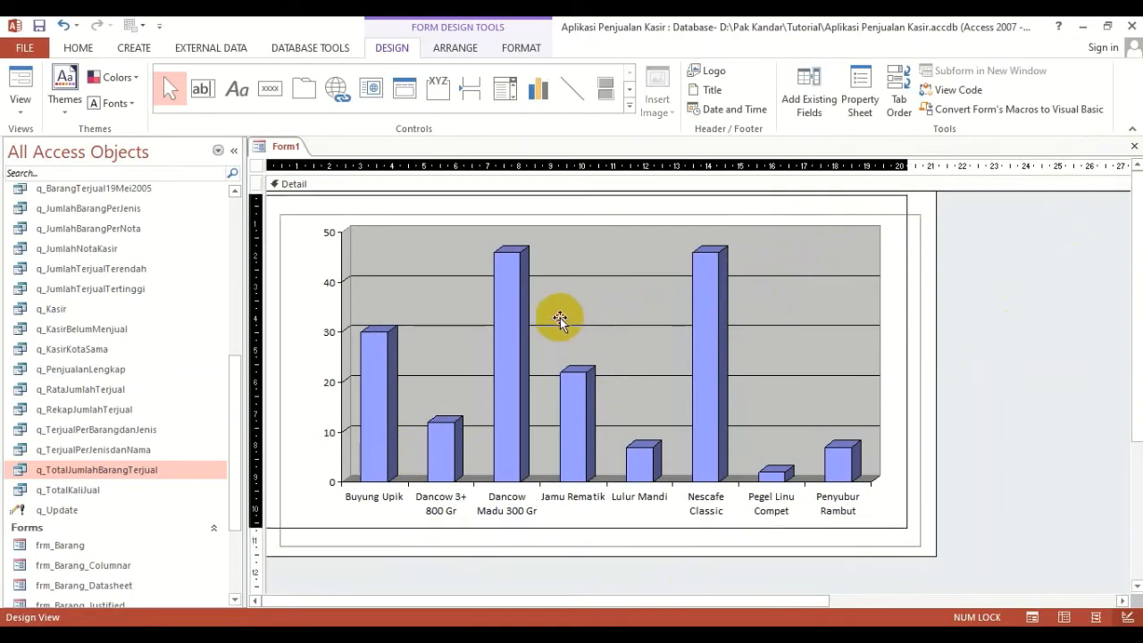
{"action": "left_click_drag", "start_coordinate": [560, 310], "coordinate": [560, 310]}
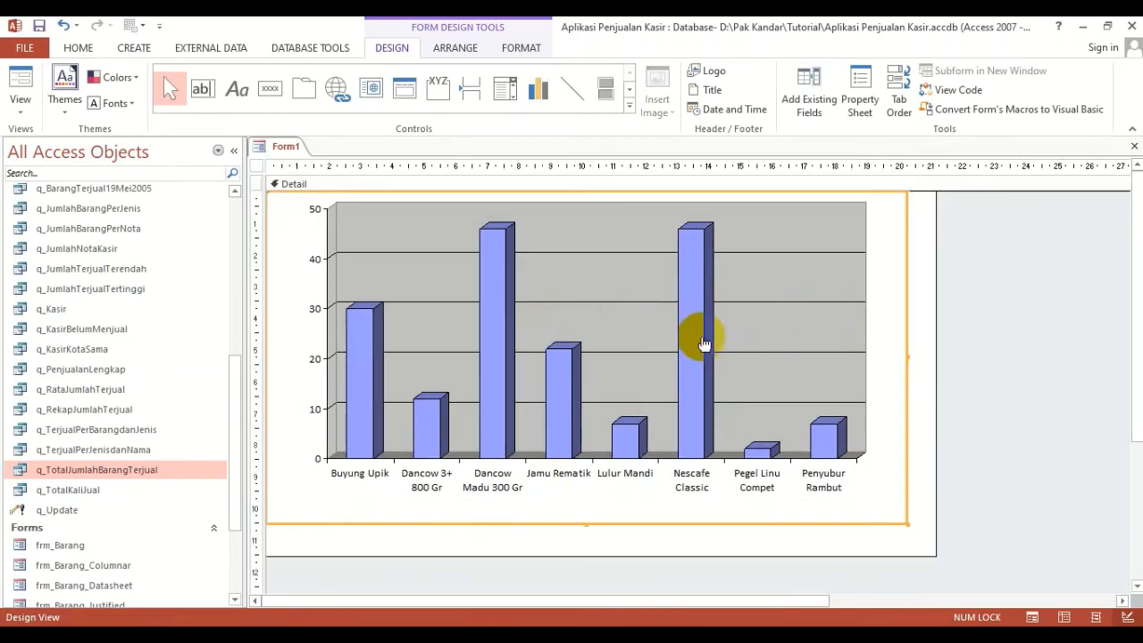
{"action": "left_click_drag", "start_coordinate": [702, 338], "coordinate": [709, 350]}
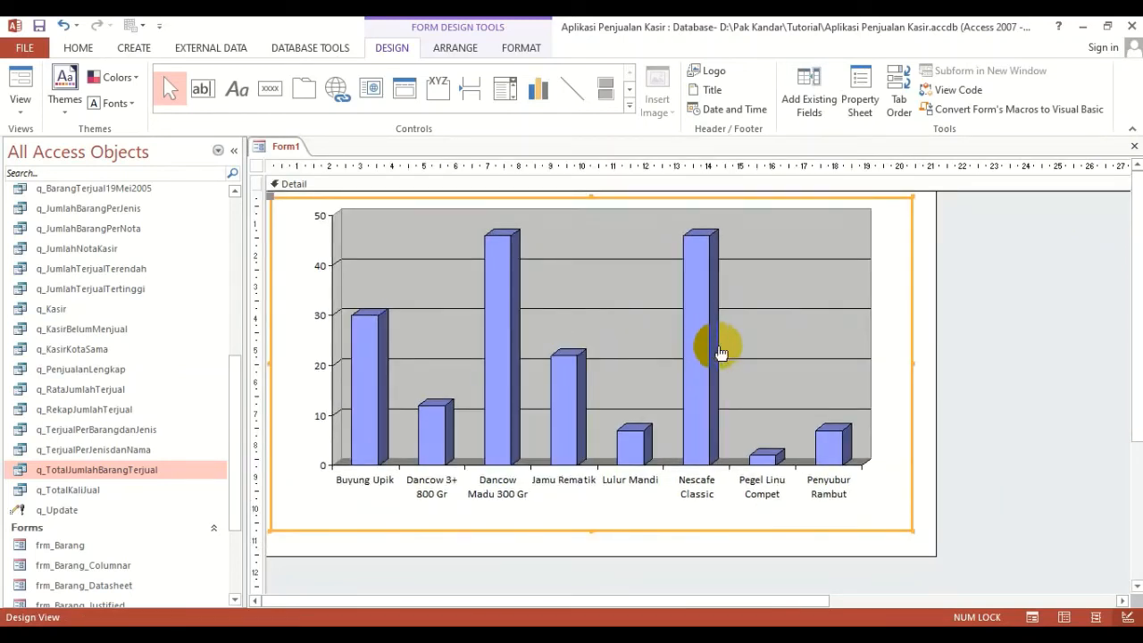
{"action": "left_click", "coordinate": [925, 308]}
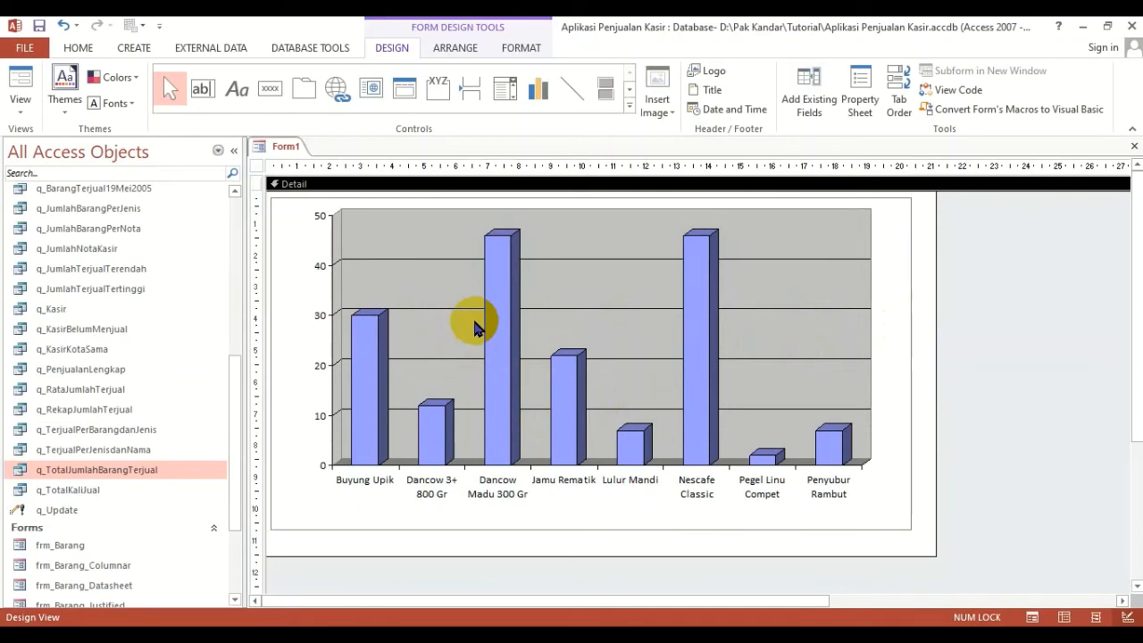
{"action": "left_click", "coordinate": [778, 274]}
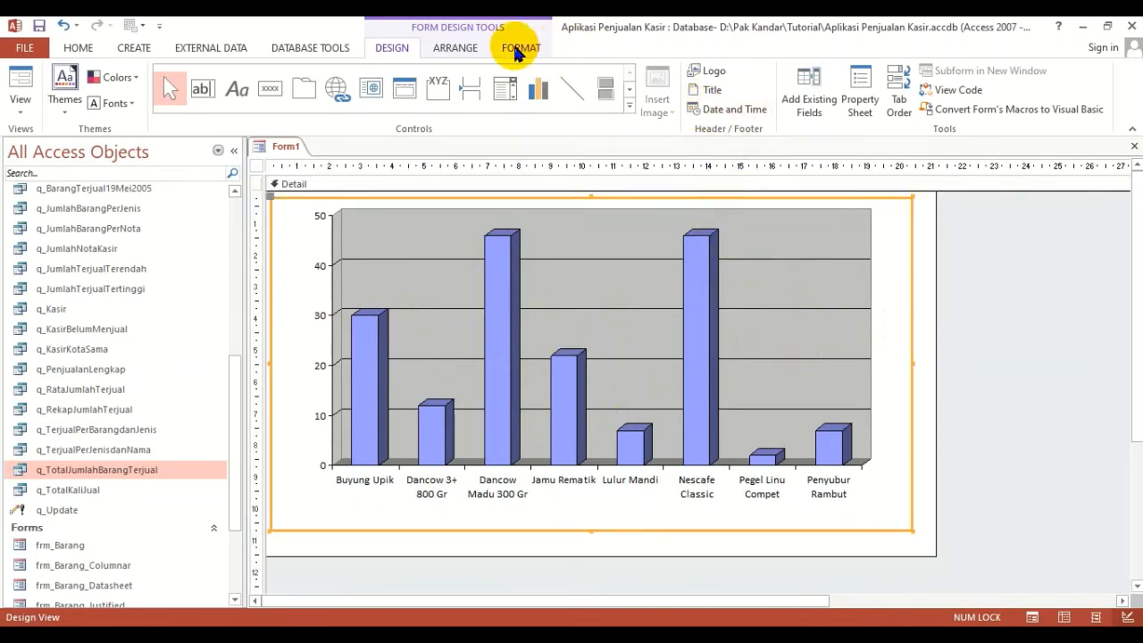
{"action": "left_click", "coordinate": [454, 48]}
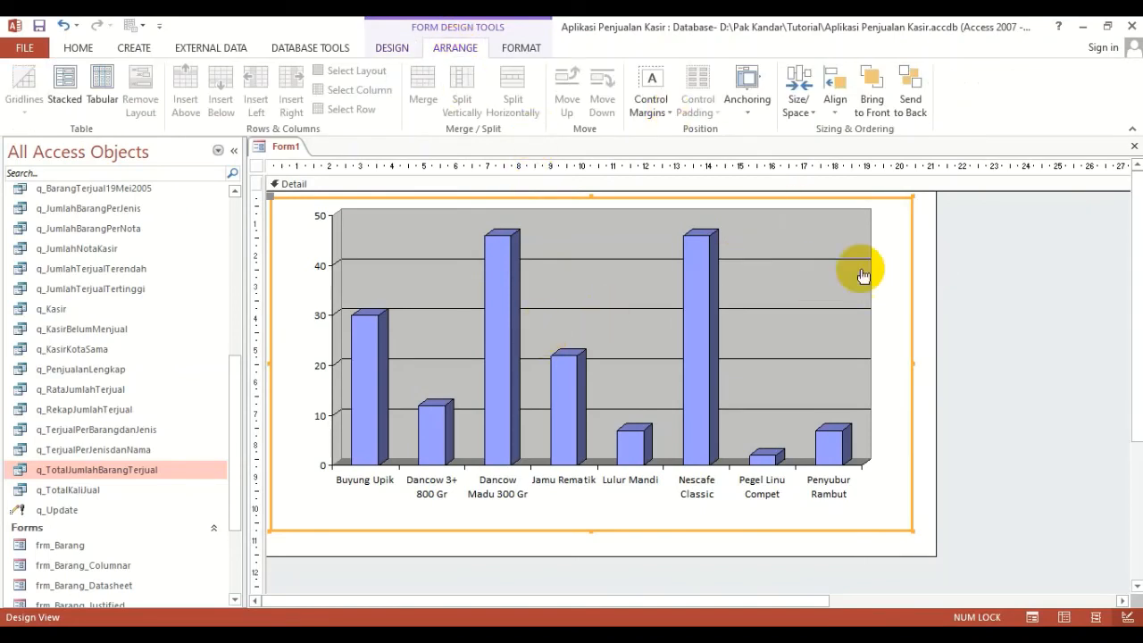
{"action": "double_click", "coordinate": [589, 345]}
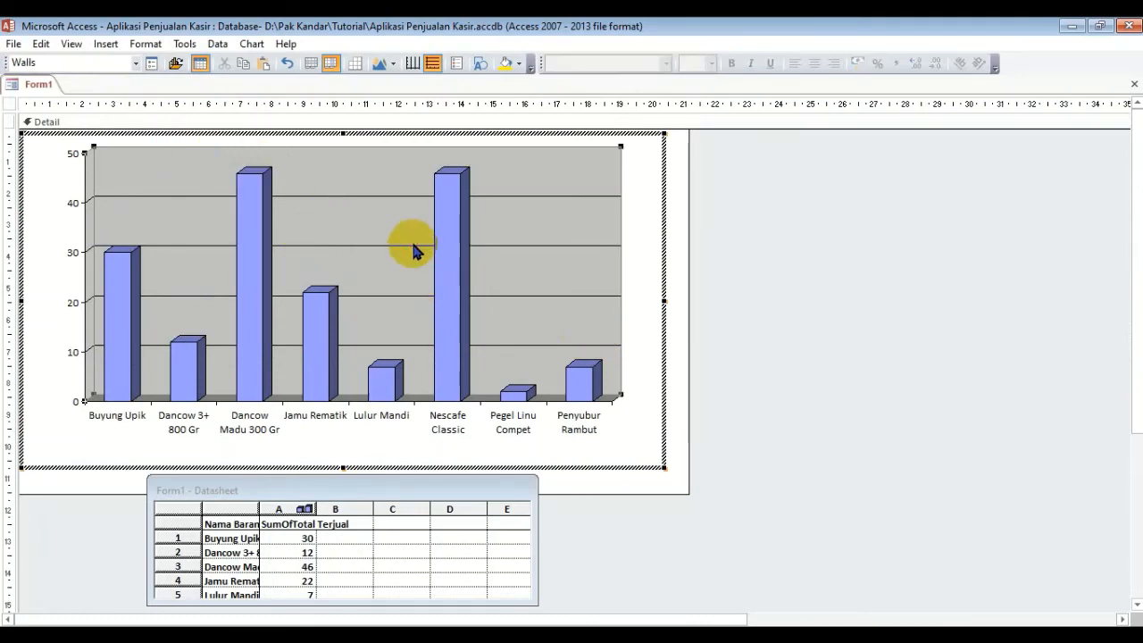
{"action": "left_click", "coordinate": [636, 227]}
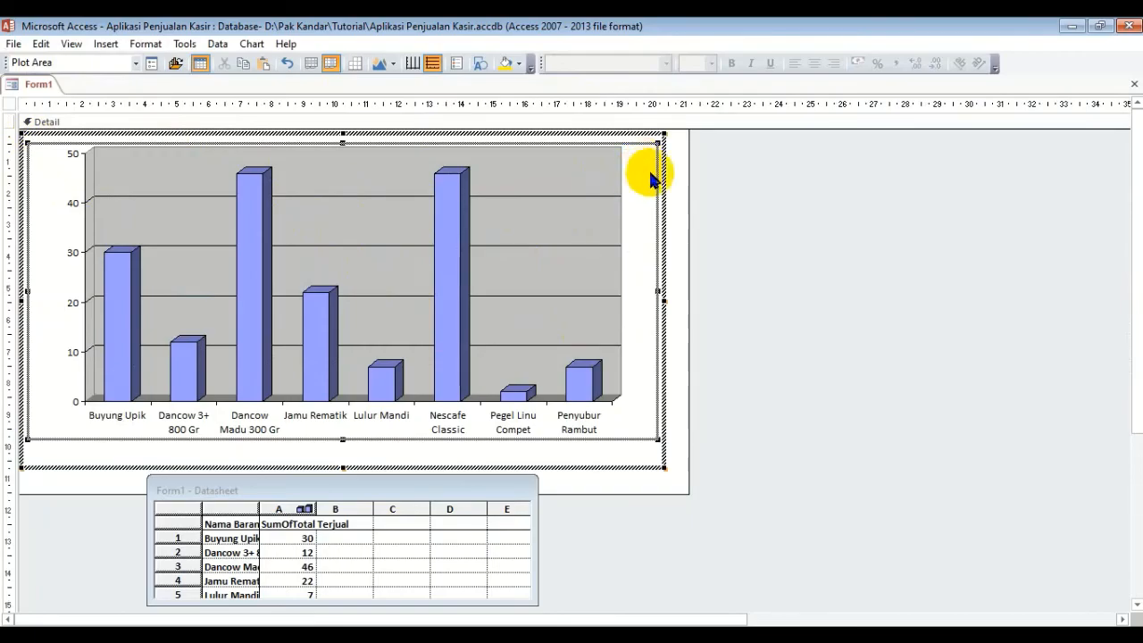
{"action": "left_click", "coordinate": [674, 171]}
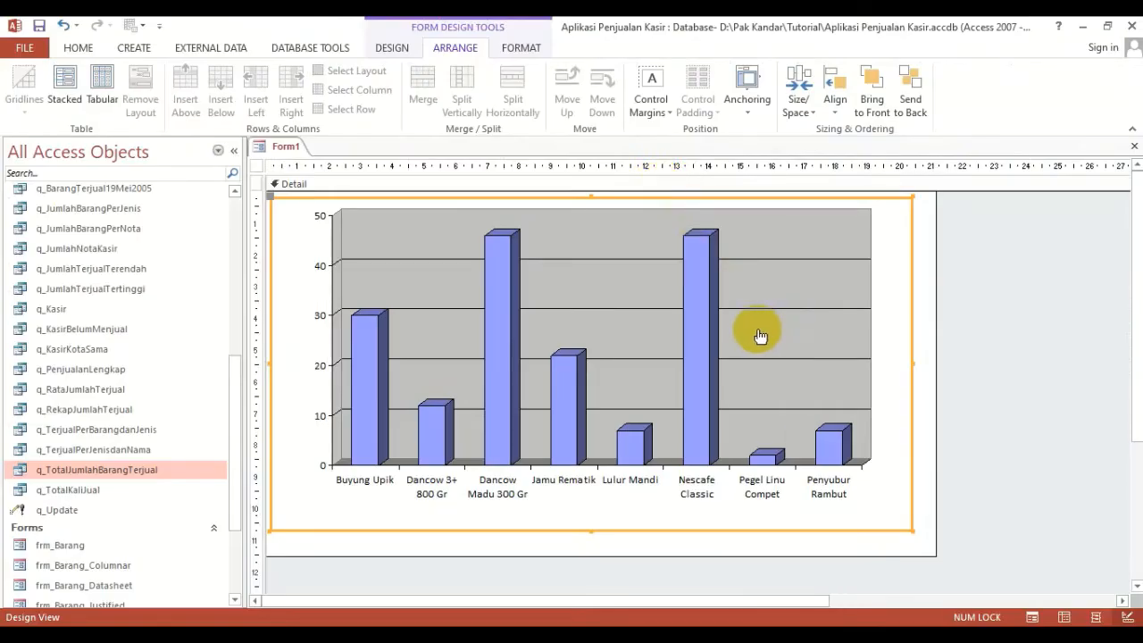
Open the chart for editing, move its plot area down about 0.7 cm inside the frame, and leave chart editing.
{"action": "double_click", "coordinate": [607, 322]}
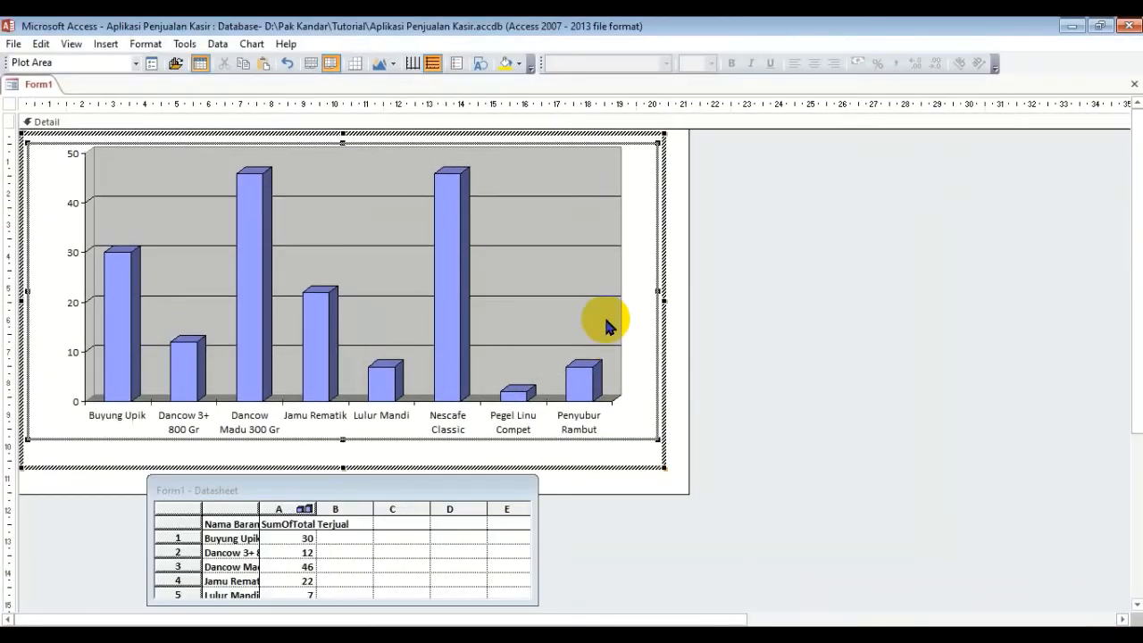
{"action": "left_click", "coordinate": [161, 353]}
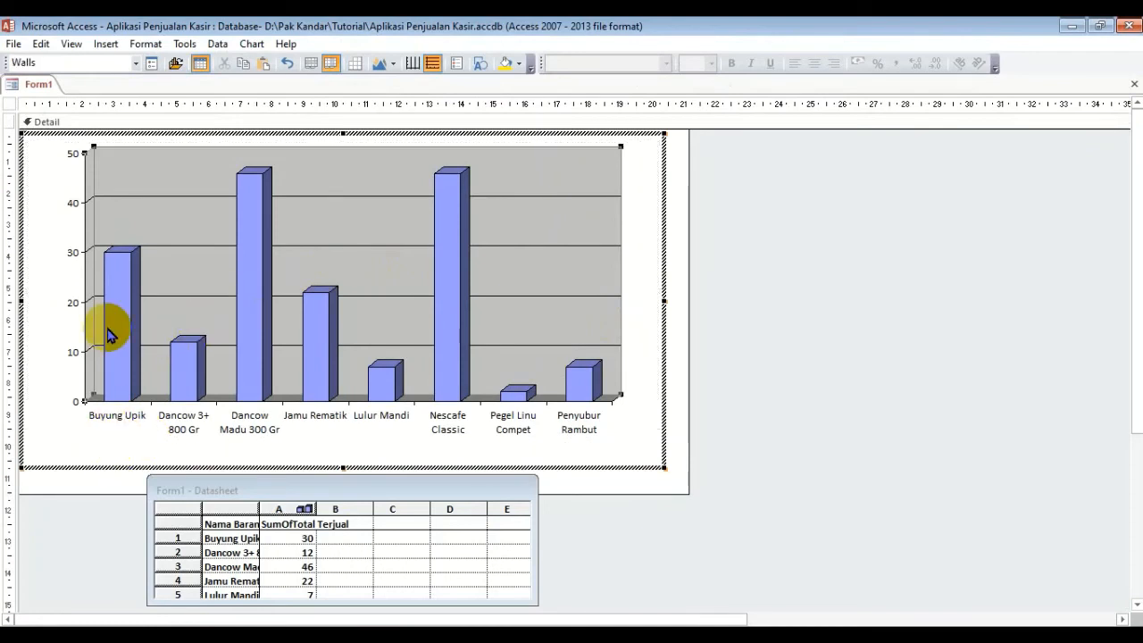
{"action": "left_click", "coordinate": [43, 308]}
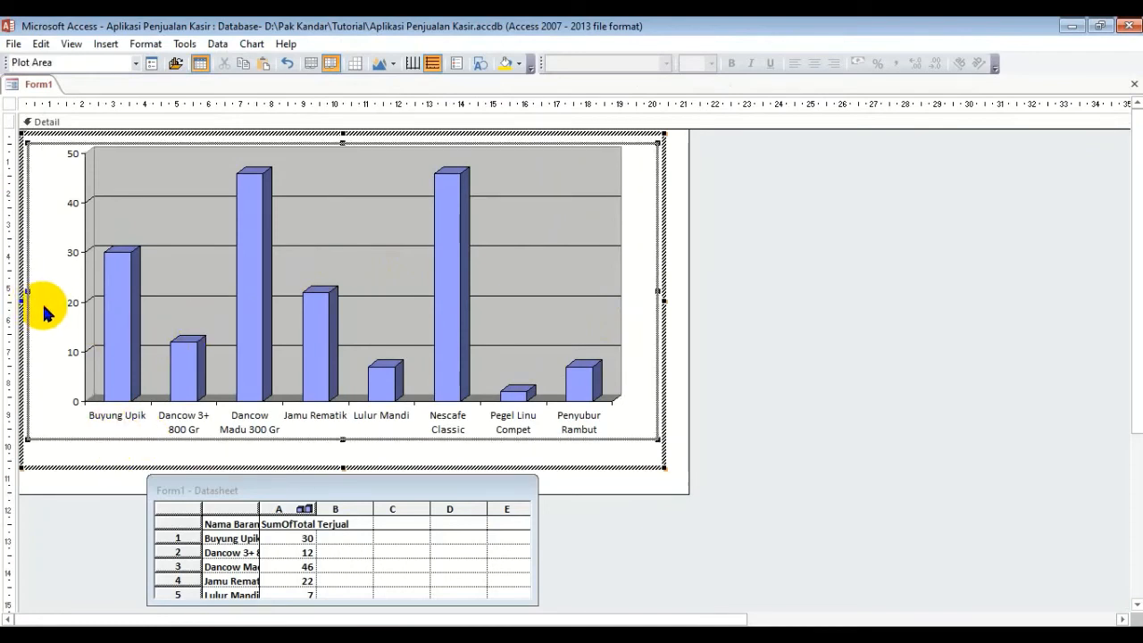
{"action": "left_click", "coordinate": [632, 232]}
{"action": "left_click_drag", "start_coordinate": [633, 232], "coordinate": [631, 242]}
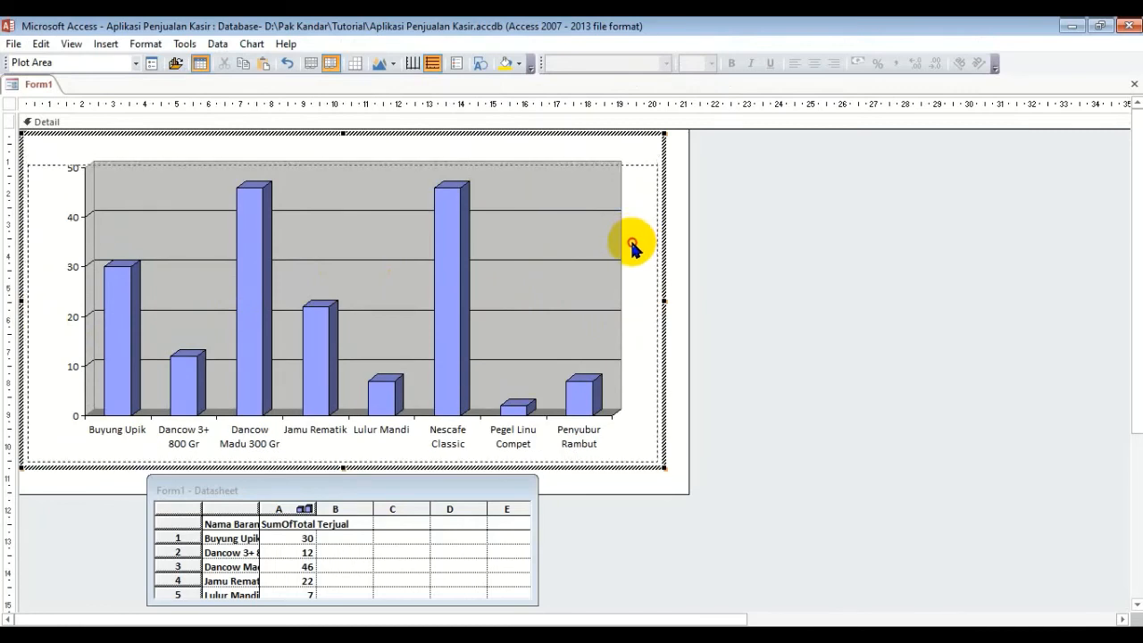
{"action": "left_click", "coordinate": [691, 254]}
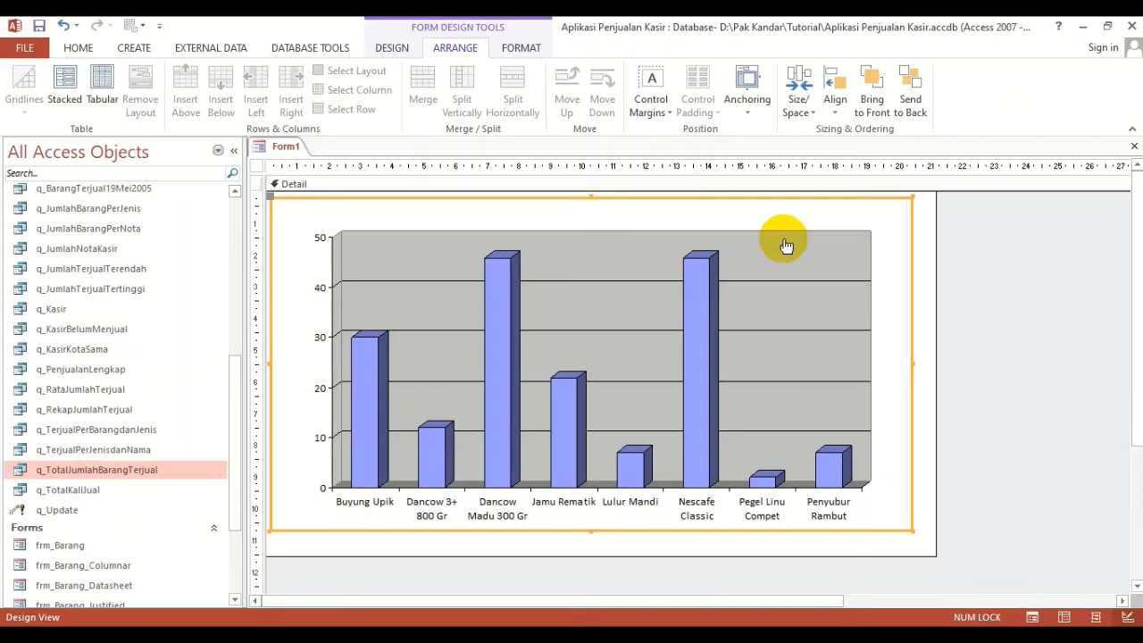
{"action": "left_click", "coordinate": [970, 255]}
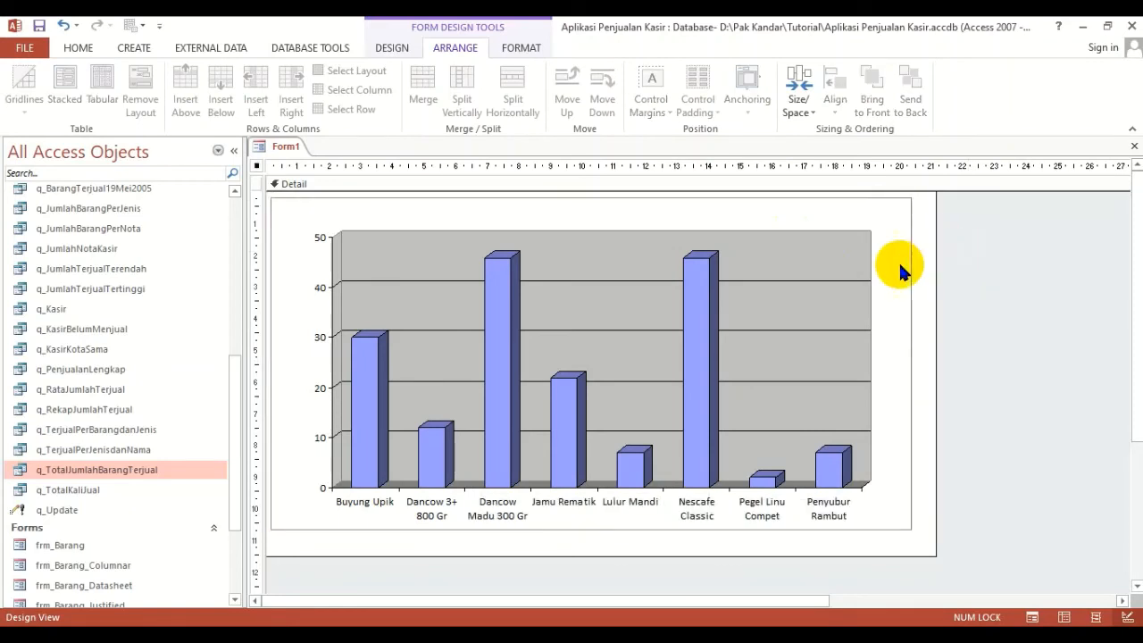
Move the chart to the Detail section's top-left corner and shrink the form to the chart's edges, about 20.2 cm wide.
{"action": "left_click", "coordinate": [772, 301]}
{"action": "left_click_drag", "start_coordinate": [772, 301], "coordinate": [738, 294]}
{"action": "left_click_drag", "start_coordinate": [935, 358], "coordinate": [886, 373]}
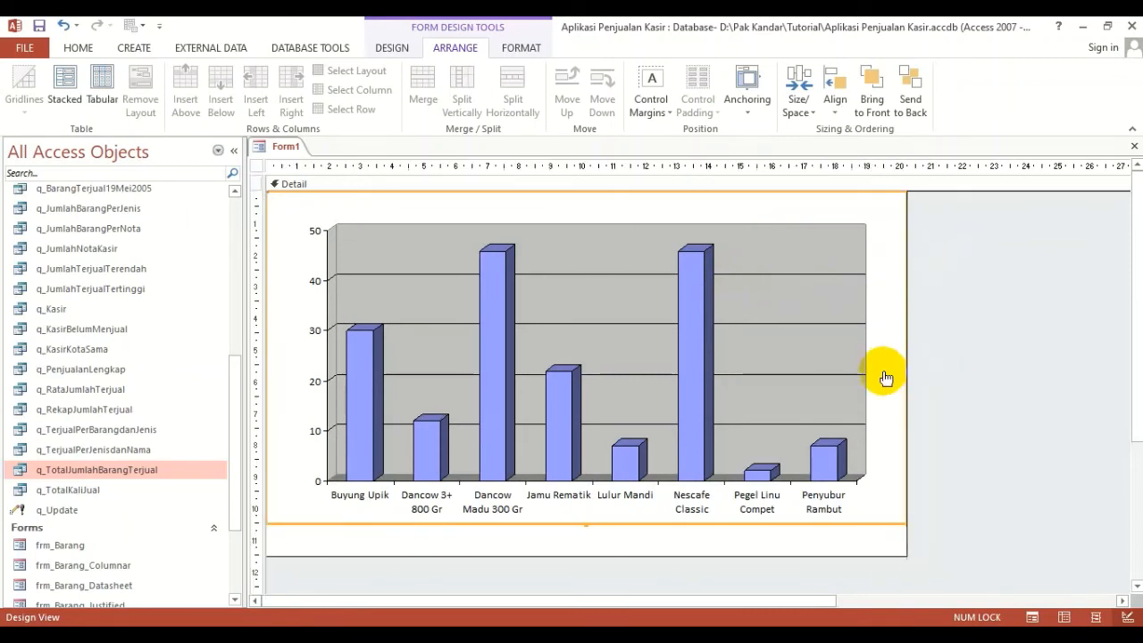
{"action": "left_click_drag", "start_coordinate": [758, 554], "coordinate": [754, 524]}
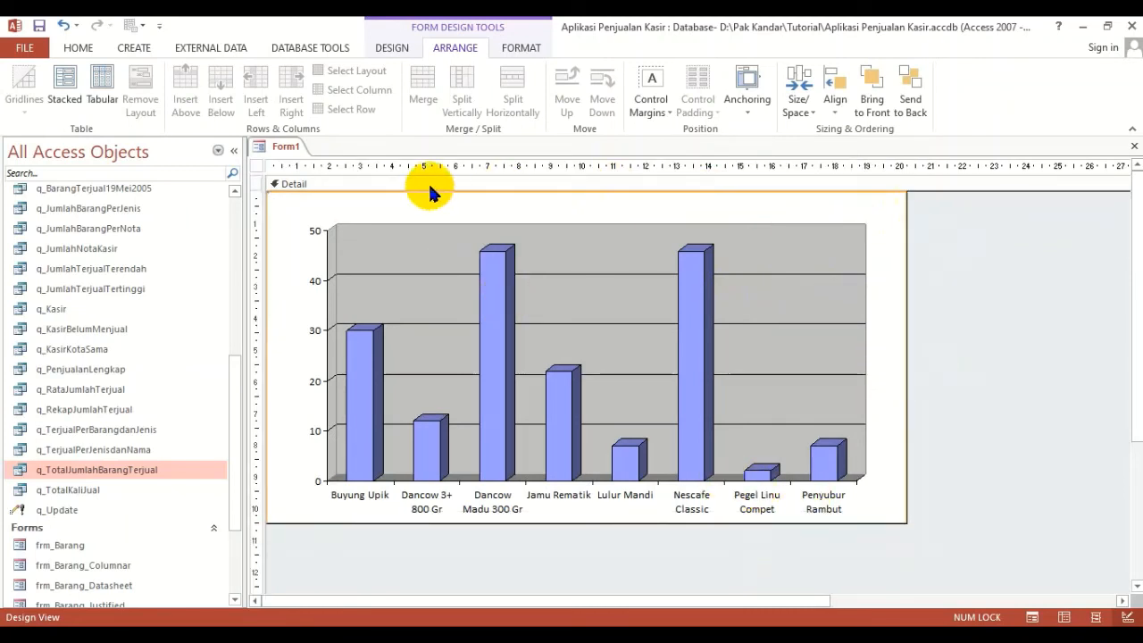
Extend the Detail section slightly below the chart and add a form header and footer.
{"action": "right_click", "coordinate": [455, 210]}
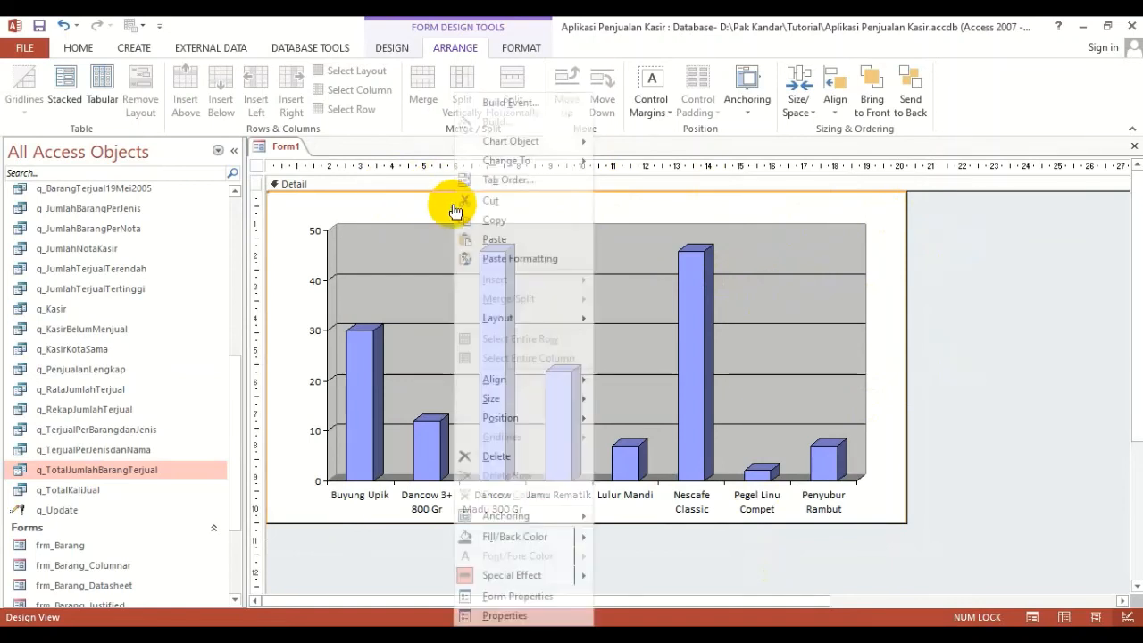
{"action": "left_click", "coordinate": [365, 544]}
{"action": "left_click_drag", "start_coordinate": [360, 521], "coordinate": [365, 546]}
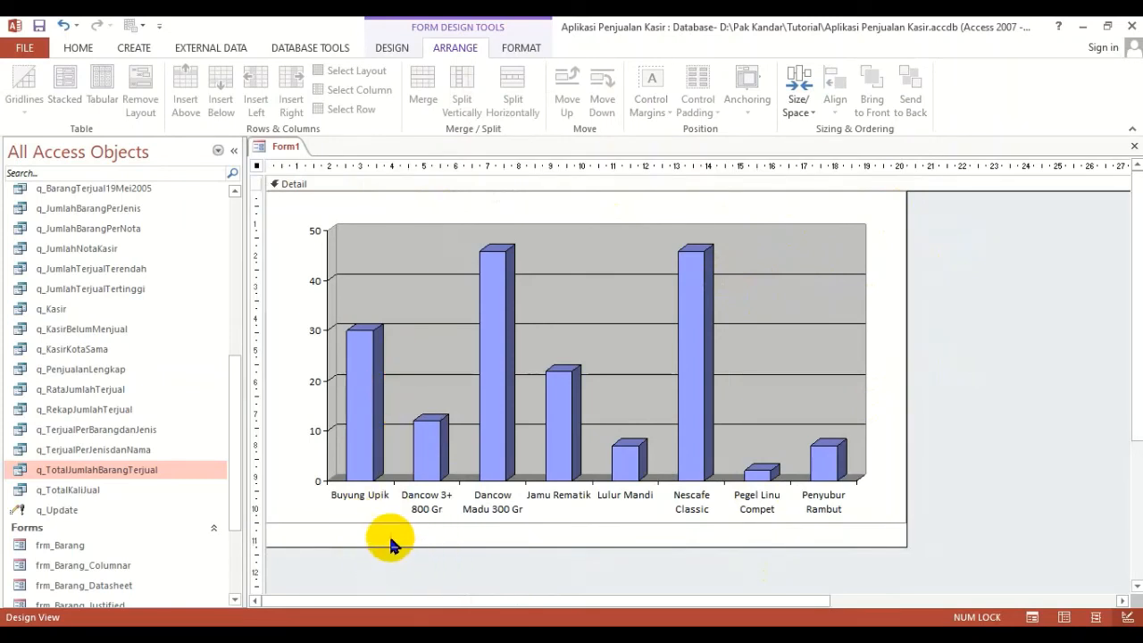
{"action": "right_click", "coordinate": [389, 543]}
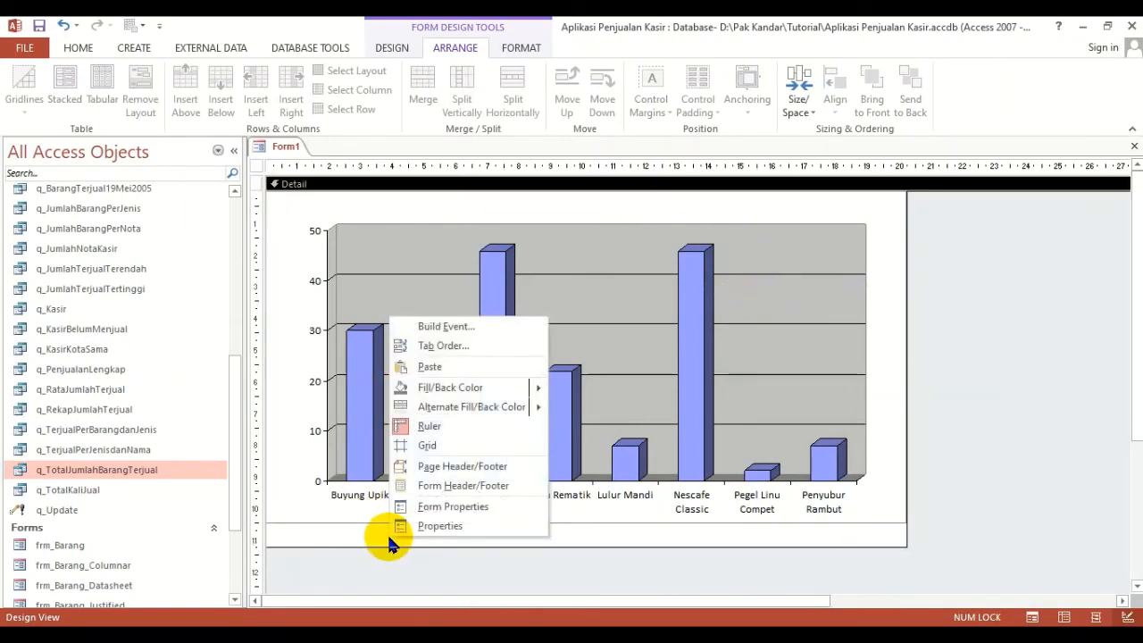
{"action": "left_click", "coordinate": [469, 493]}
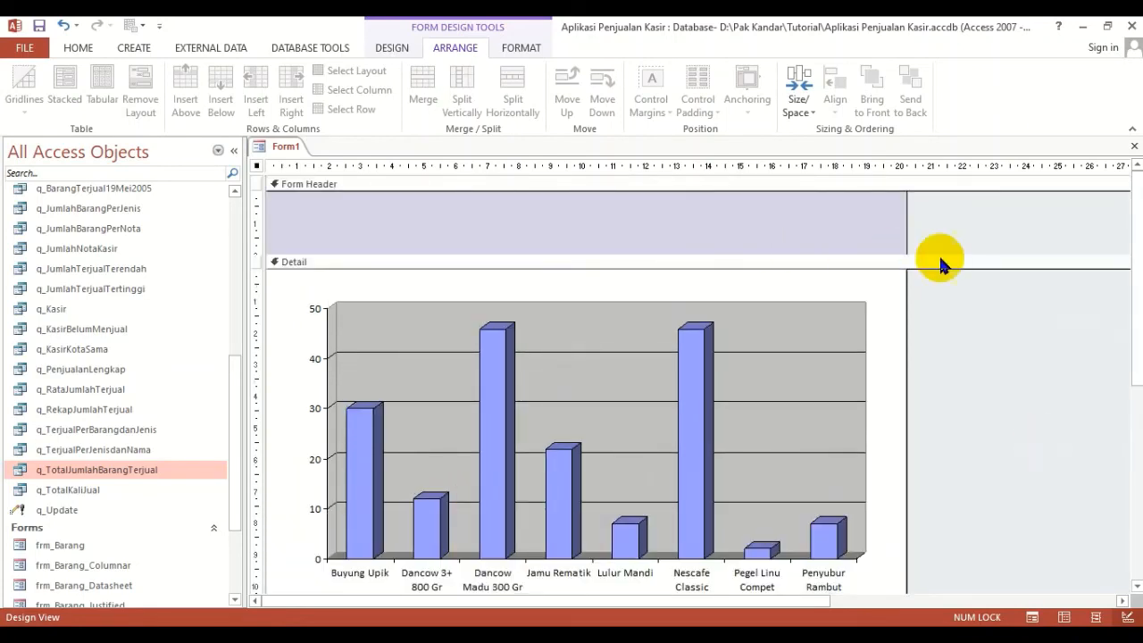
Shrink the Detail section to the chart's lower edge and collapse the Form Footer to zero height.
{"action": "left_click_drag", "start_coordinate": [1131, 307], "coordinate": [1125, 396]}
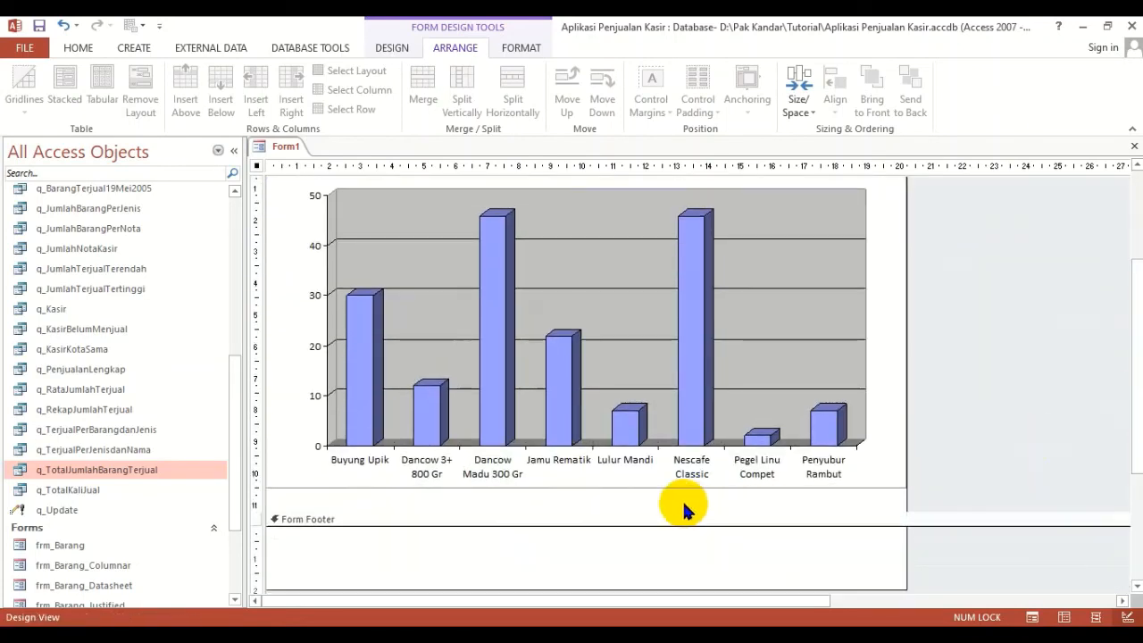
{"action": "left_click_drag", "start_coordinate": [682, 510], "coordinate": [666, 482]}
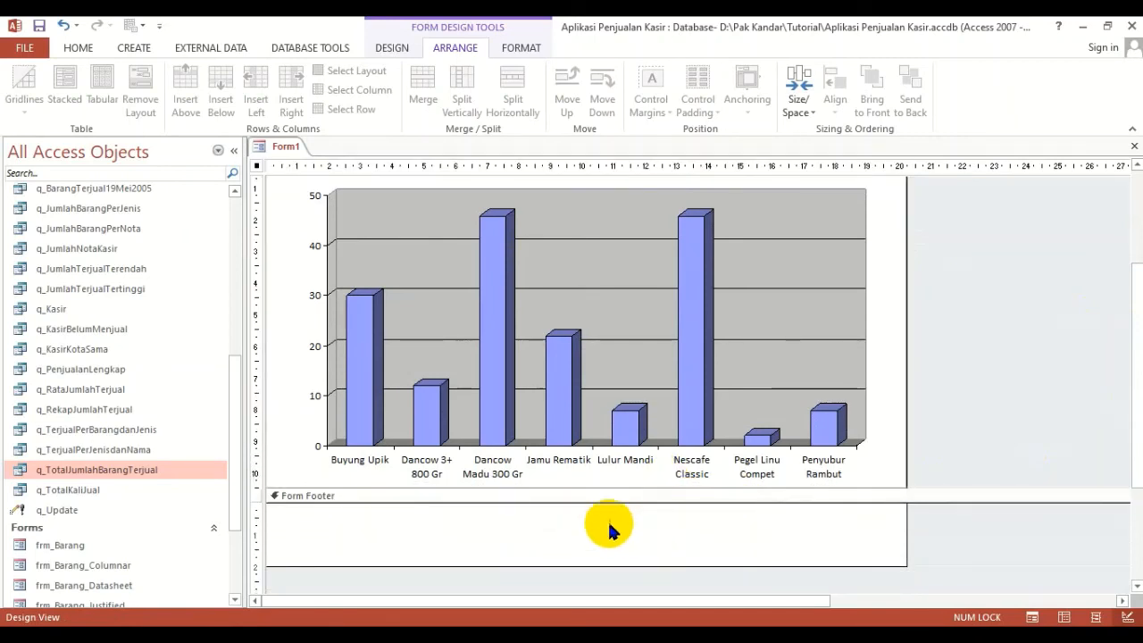
{"action": "mouse_move", "coordinate": [599, 489]}
{"action": "left_mouse_down"}
{"action": "mouse_move", "coordinate": [595, 470]}
{"action": "mouse_move", "coordinate": [596, 501]}
{"action": "left_mouse_up"}
{"action": "left_click_drag", "start_coordinate": [596, 565], "coordinate": [602, 487]}
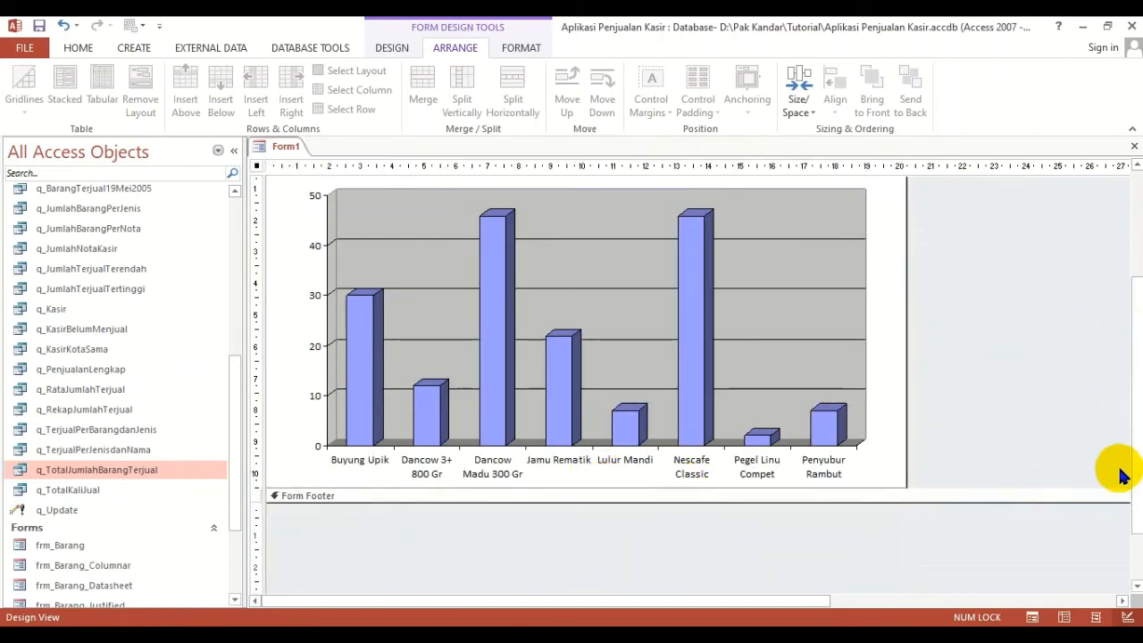
Set the Form Header section's background colour to white from the theme colours.
{"action": "scroll", "coordinate": [1126, 465], "scroll_direction": "up", "scroll_amount": 3}
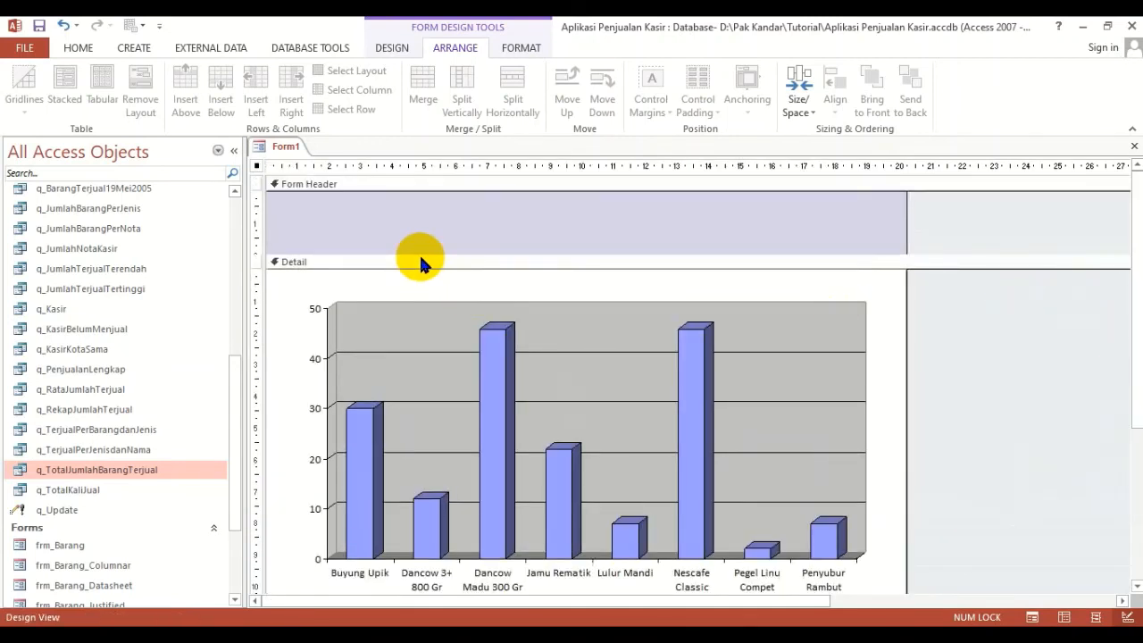
{"action": "left_click", "coordinate": [428, 224]}
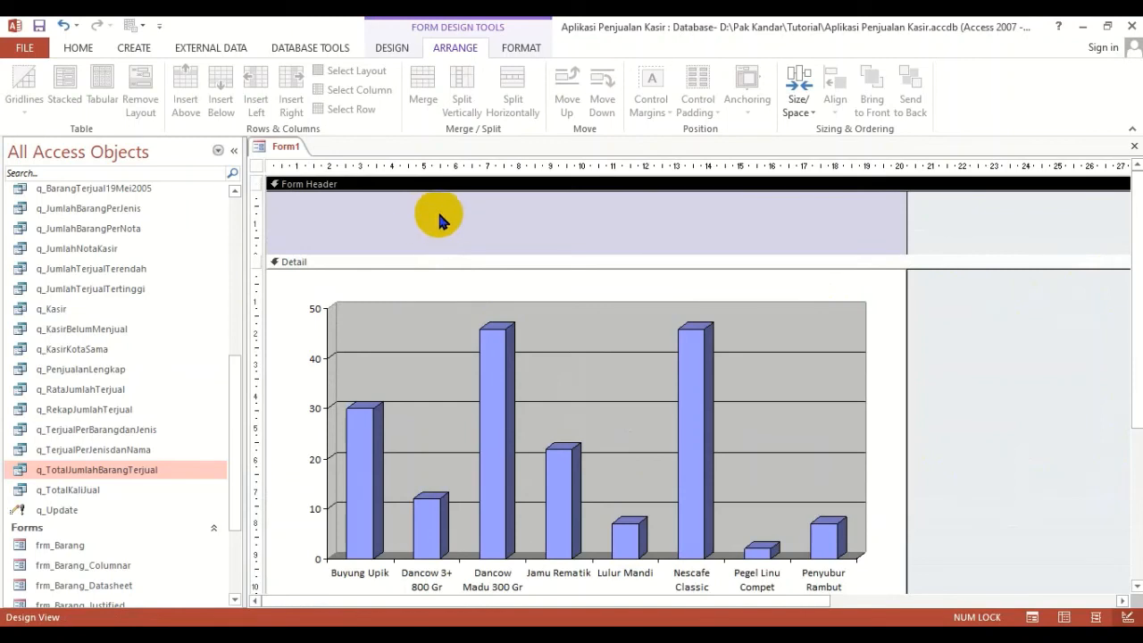
{"action": "left_click", "coordinate": [393, 48]}
{"action": "left_click", "coordinate": [859, 100]}
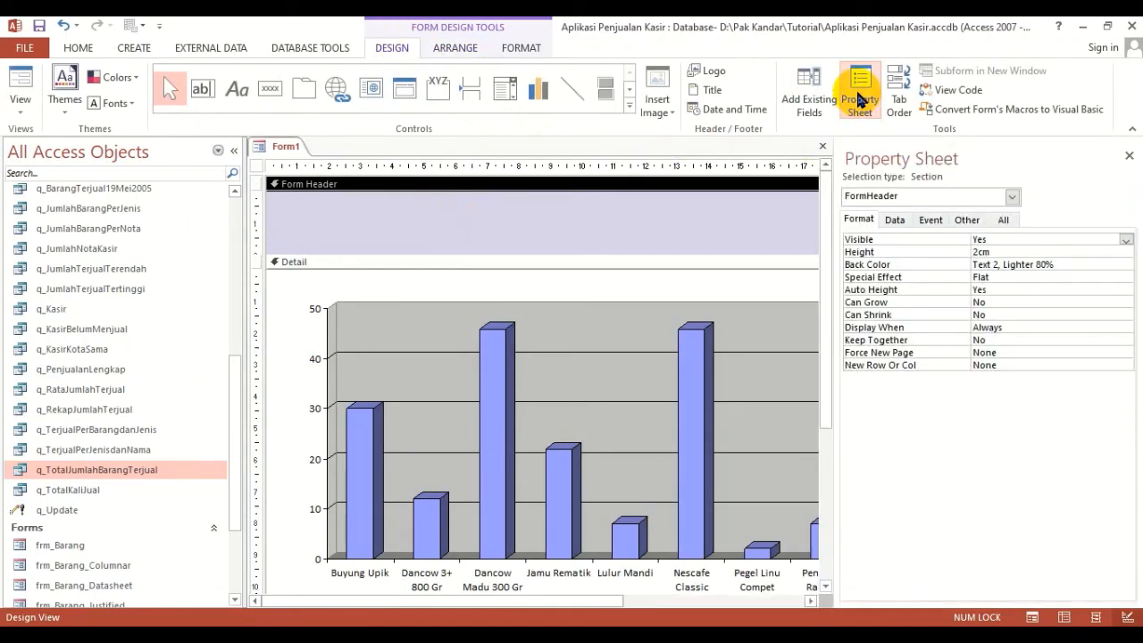
{"action": "left_click", "coordinate": [866, 106]}
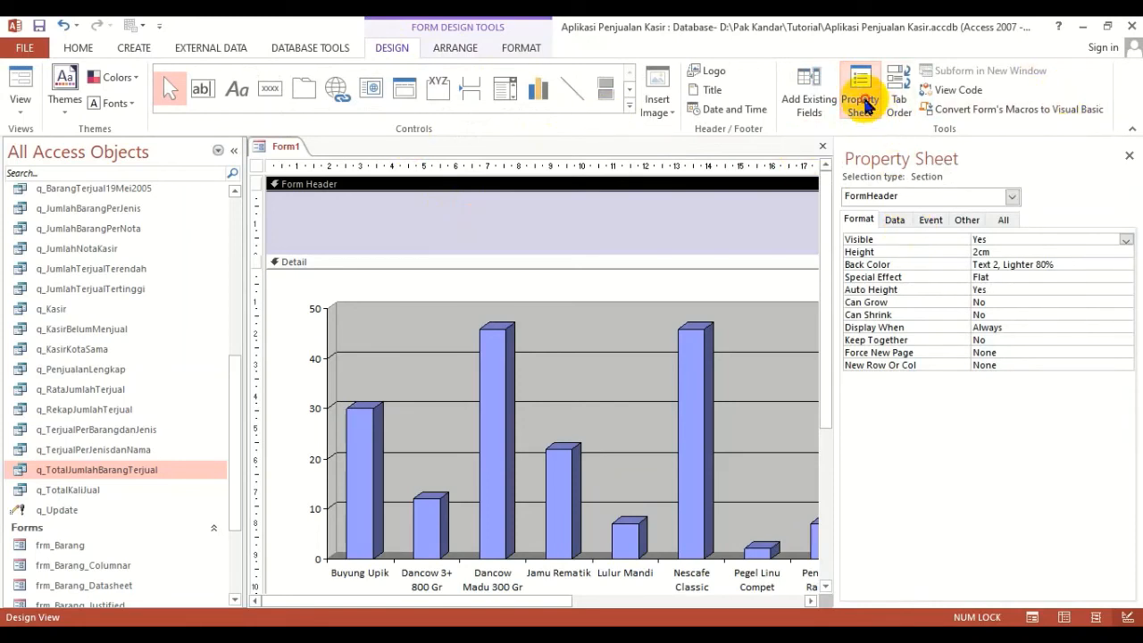
{"action": "left_click", "coordinate": [134, 47]}
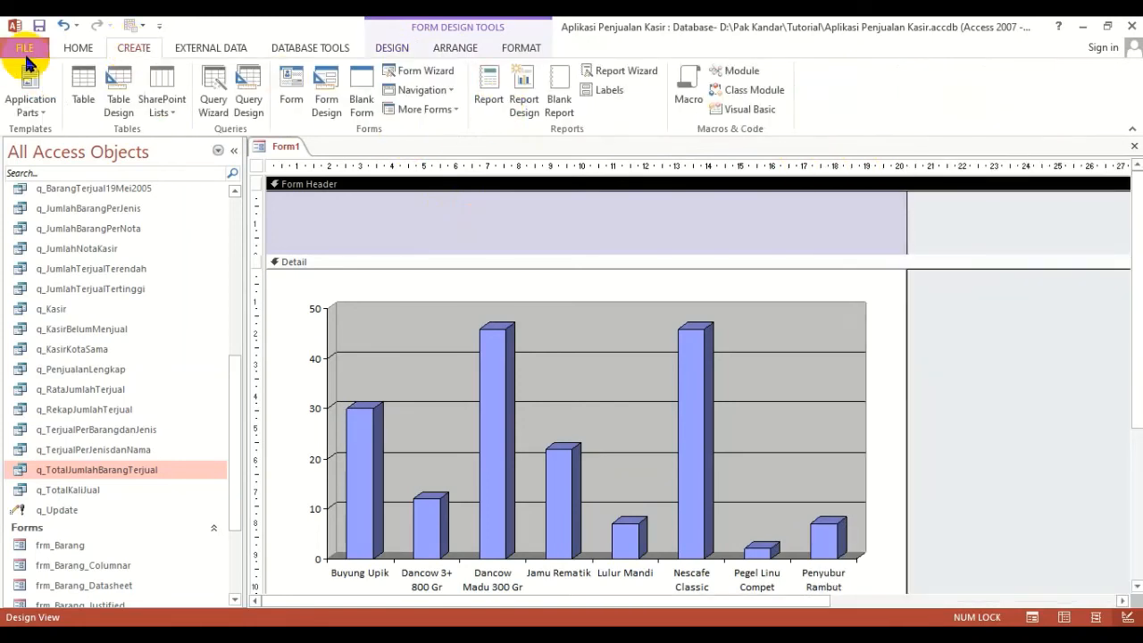
{"action": "left_click", "coordinate": [86, 47]}
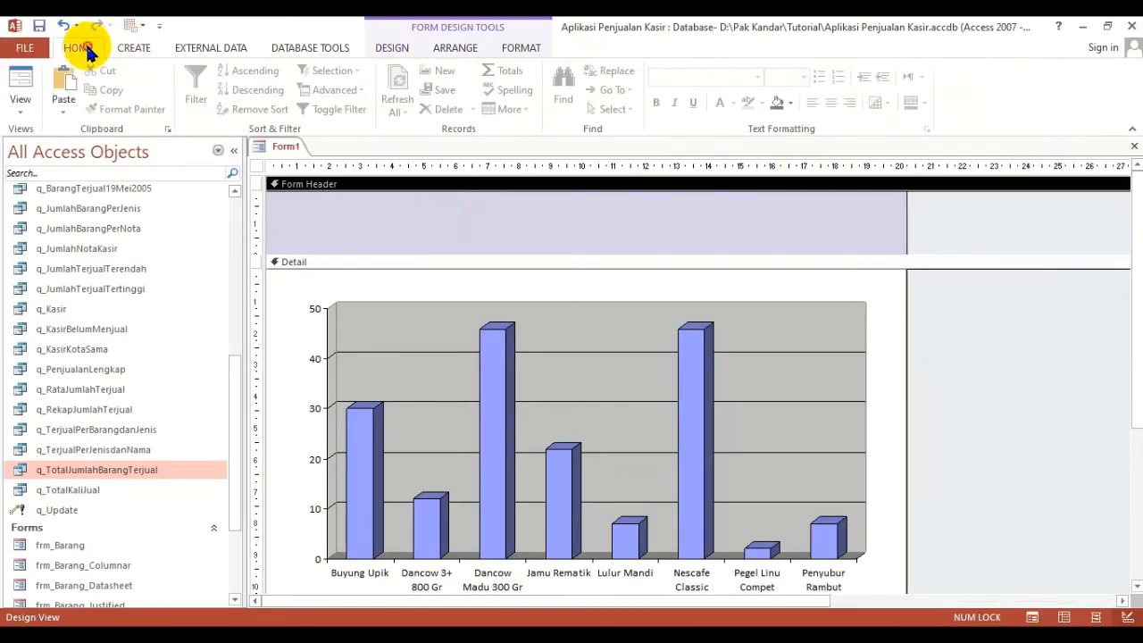
{"action": "left_click", "coordinate": [791, 103]}
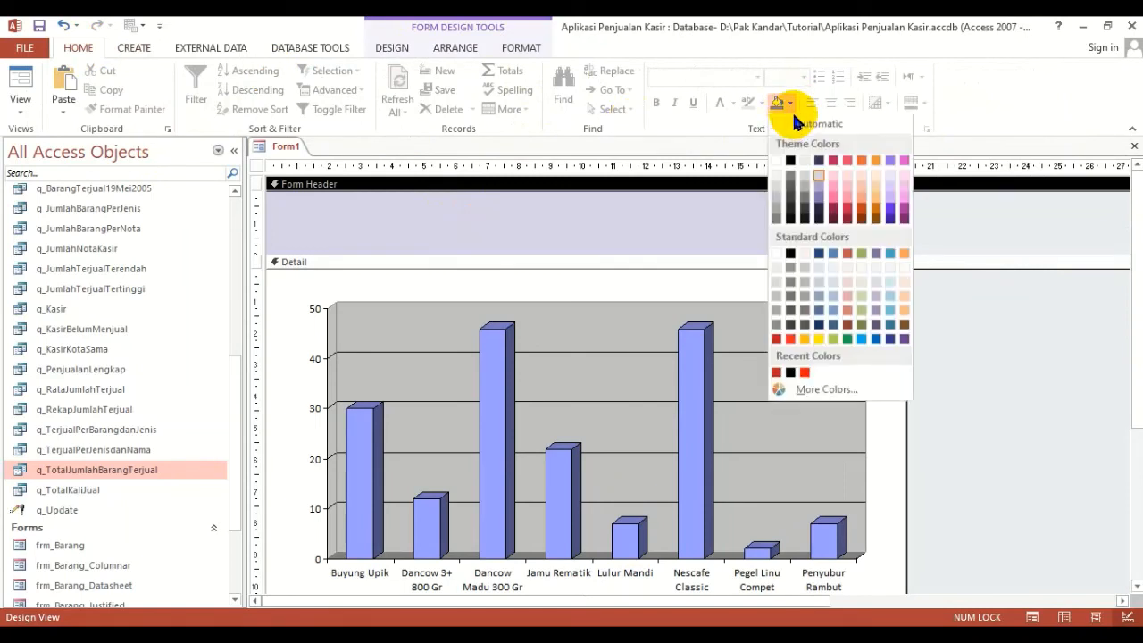
{"action": "left_click", "coordinate": [775, 161]}
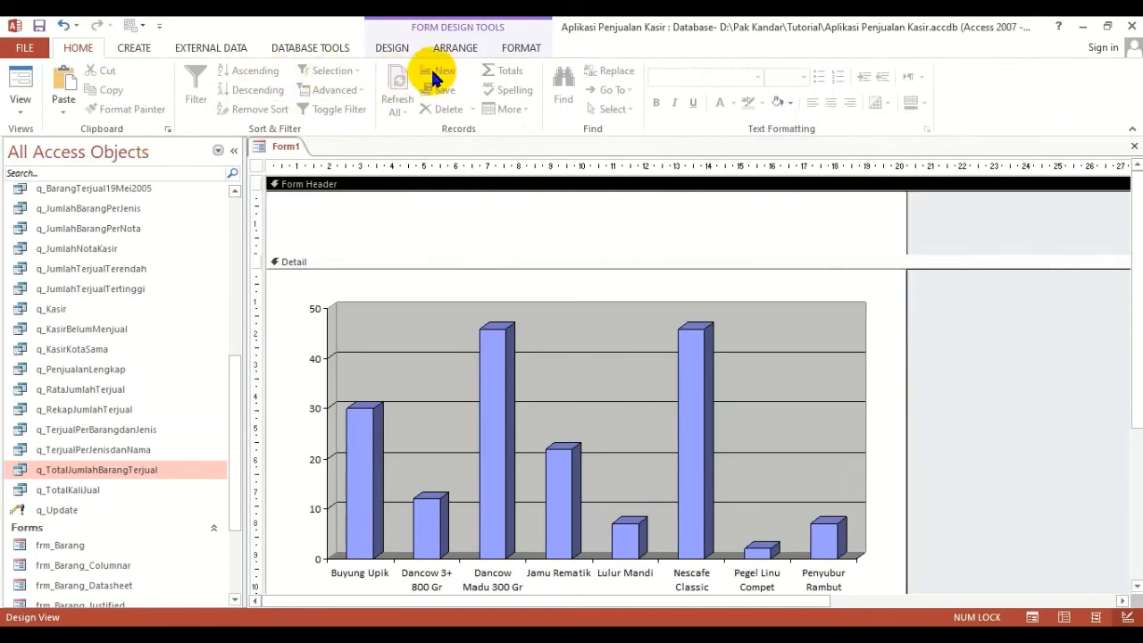
Add a label about 16.6 cm wide and 0.8 cm high in the Form Header reading "GRAFIK PERBANDINGAN TINGKAT PENJUALAN BARANG".
{"action": "left_click", "coordinate": [390, 48]}
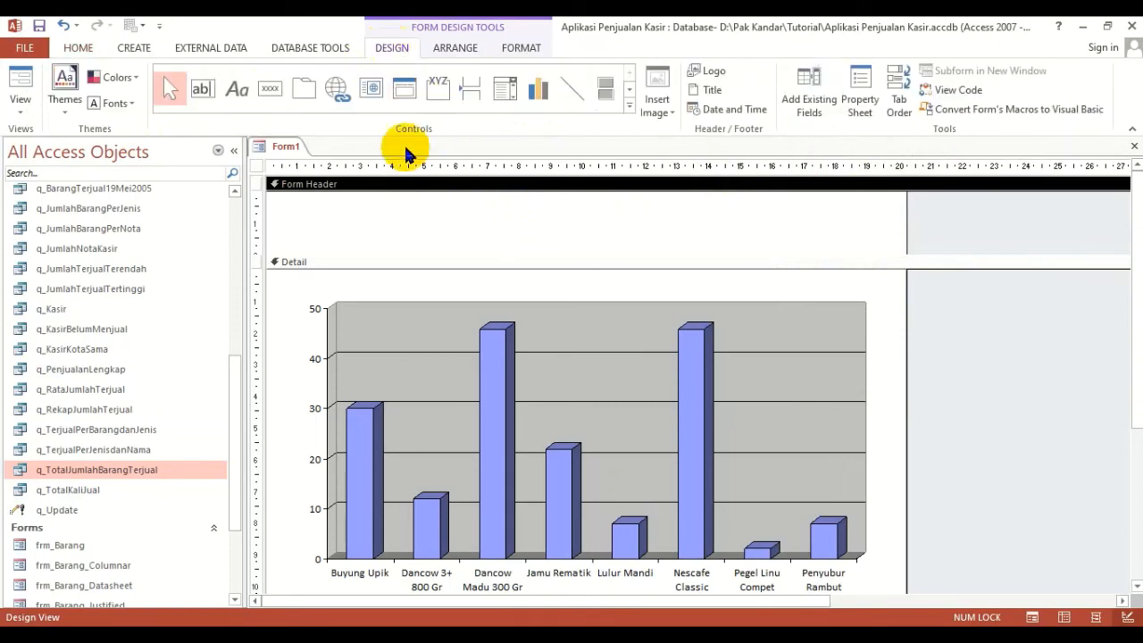
{"action": "left_click", "coordinate": [239, 89]}
{"action": "left_click_drag", "start_coordinate": [328, 210], "coordinate": [852, 235]}
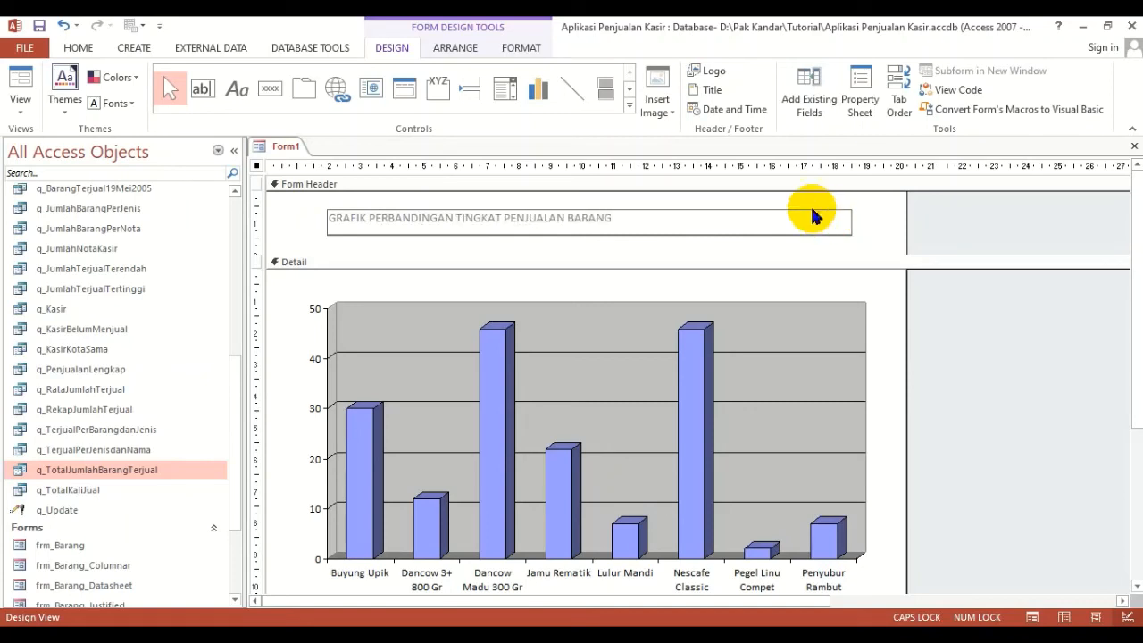
Format the header title label as bold, centred, size 16 text in the Automatic black font colour.
{"action": "left_click", "coordinate": [299, 234]}
{"action": "key", "text": "Tab"}
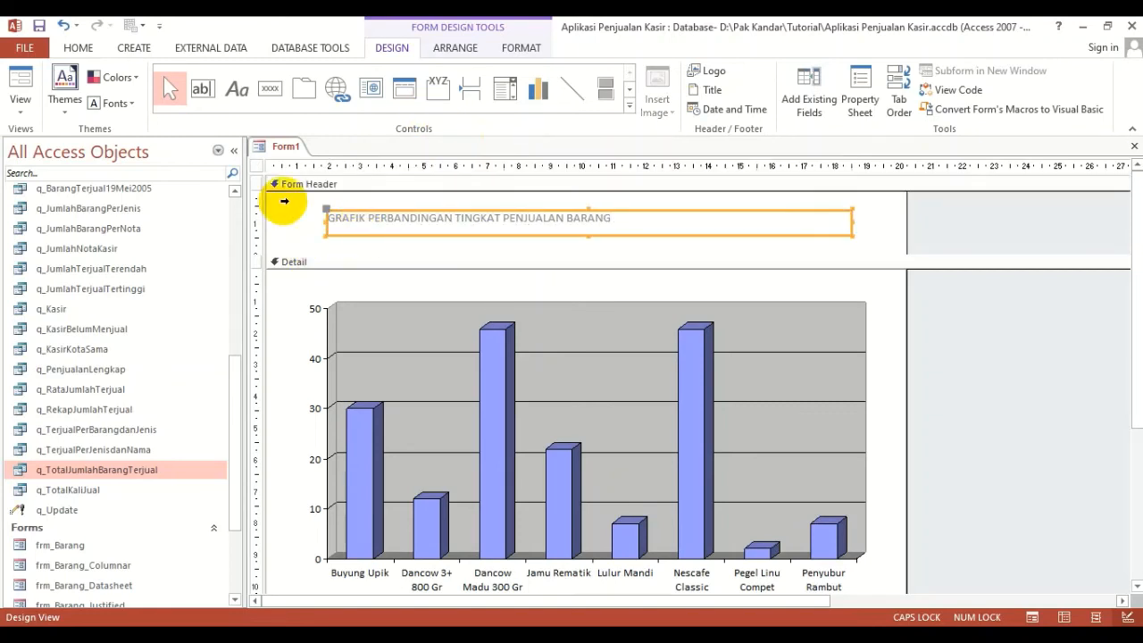
{"action": "left_click", "coordinate": [78, 48]}
{"action": "left_click", "coordinate": [658, 103]}
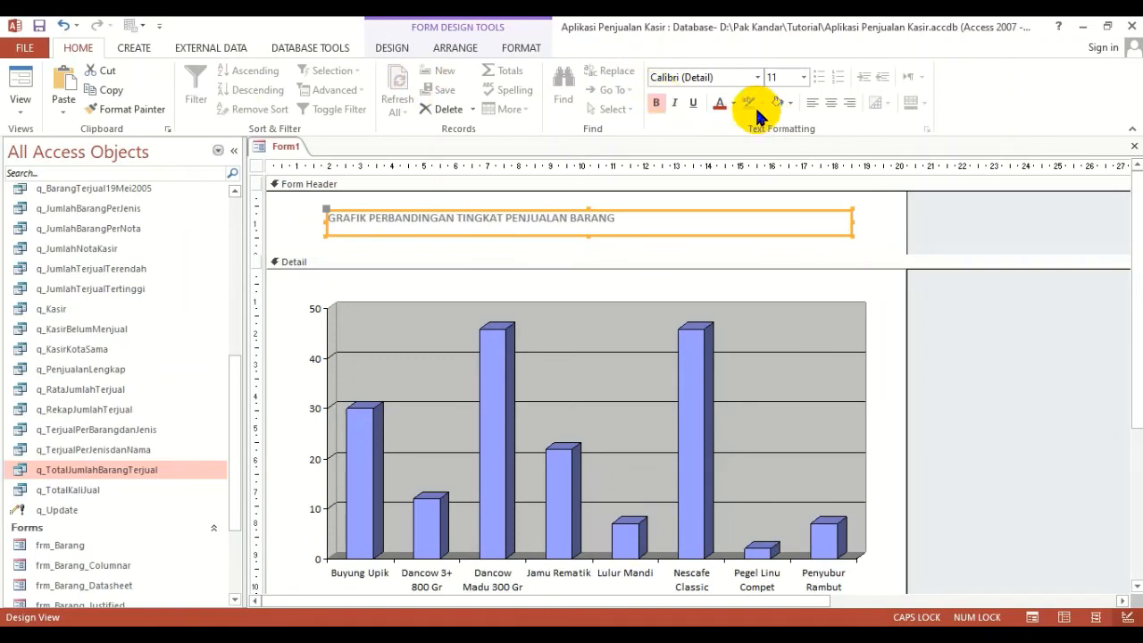
{"action": "left_click", "coordinate": [733, 103]}
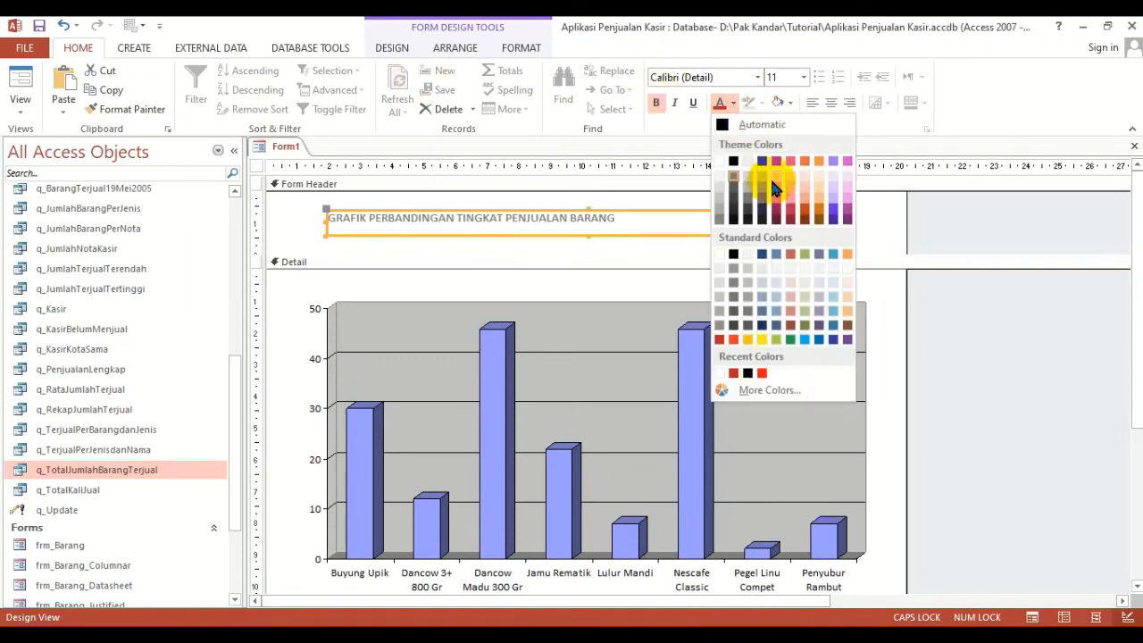
{"action": "left_click", "coordinate": [729, 125]}
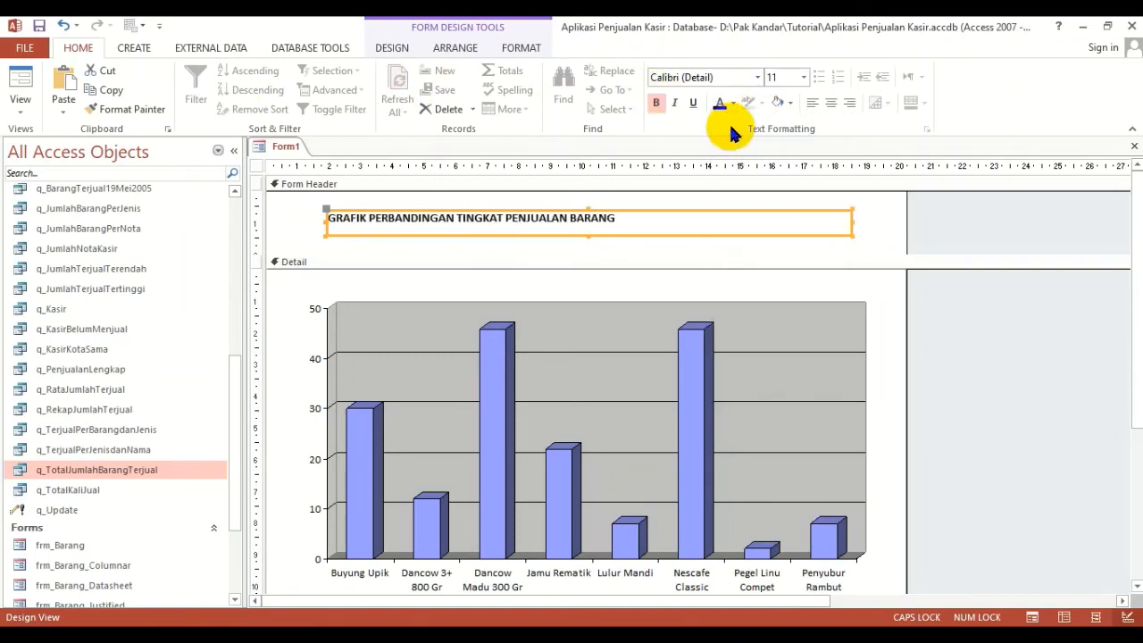
{"action": "left_click", "coordinate": [829, 104]}
{"action": "left_click", "coordinate": [804, 76]}
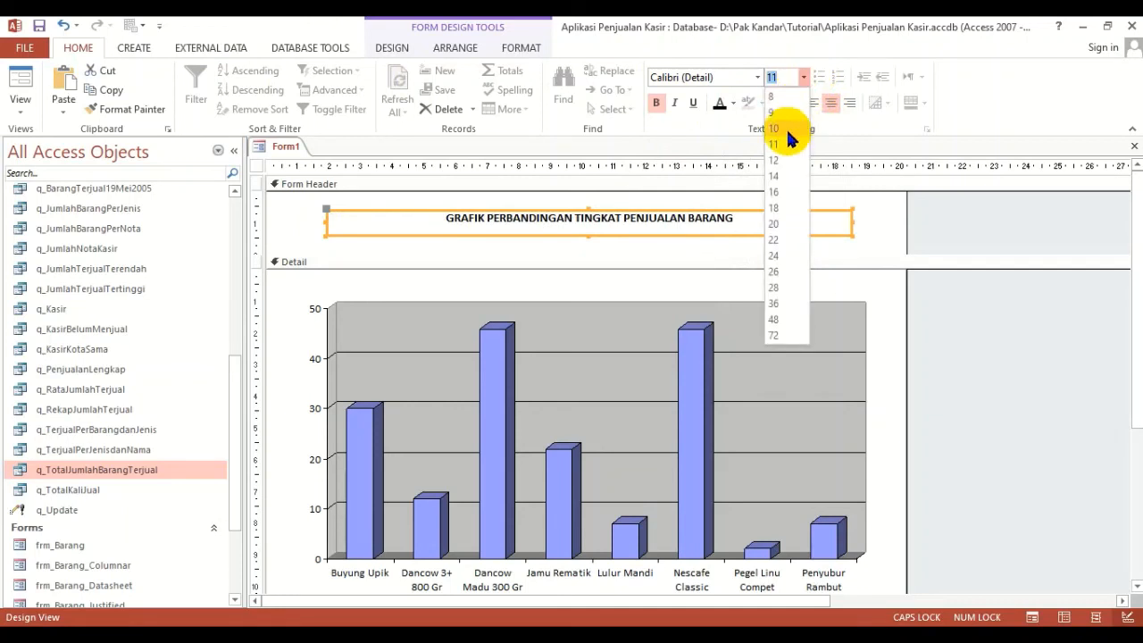
{"action": "left_click", "coordinate": [784, 192]}
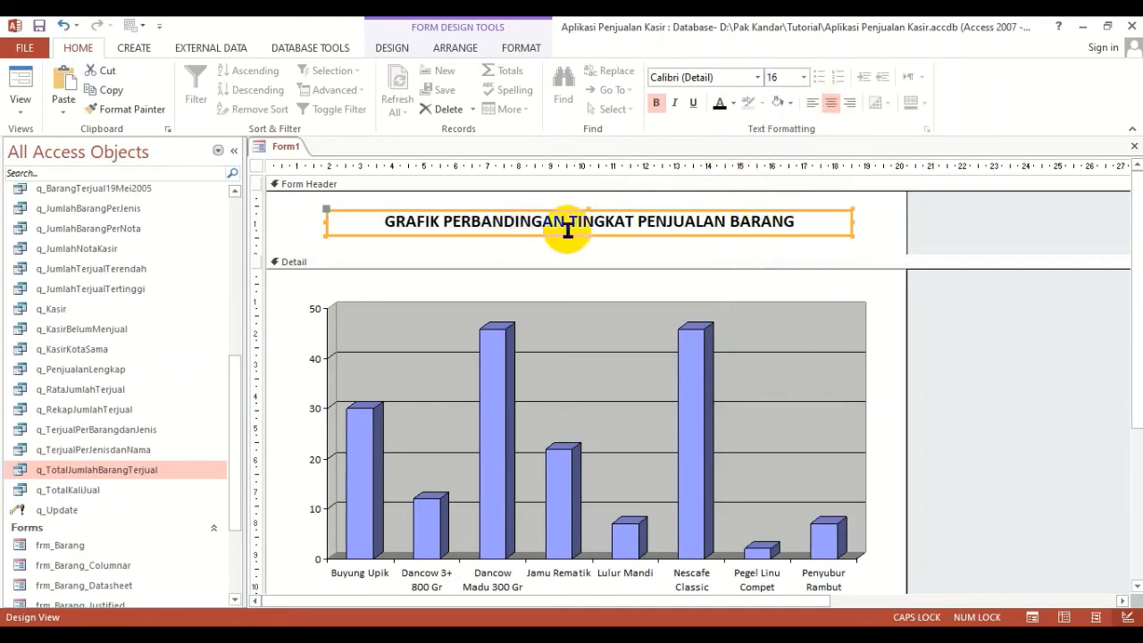
Check the title label's Border Style in its format properties, close the properties and deselect the label.
{"action": "left_click", "coordinate": [881, 226]}
{"action": "left_click", "coordinate": [843, 223]}
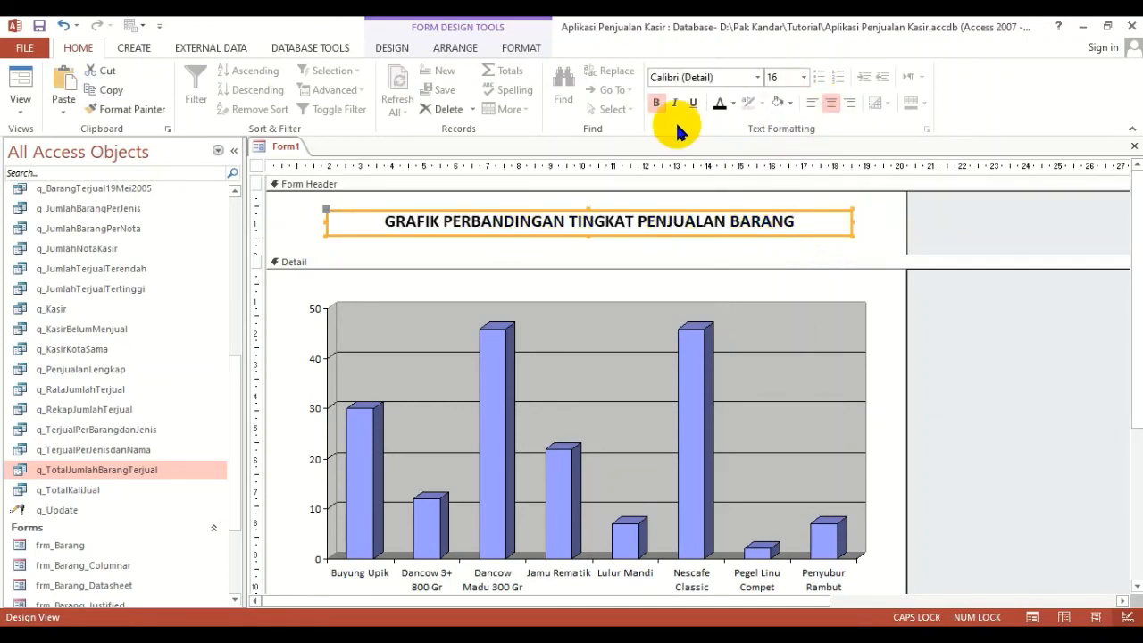
{"action": "left_click", "coordinate": [392, 48]}
{"action": "left_click", "coordinate": [857, 102]}
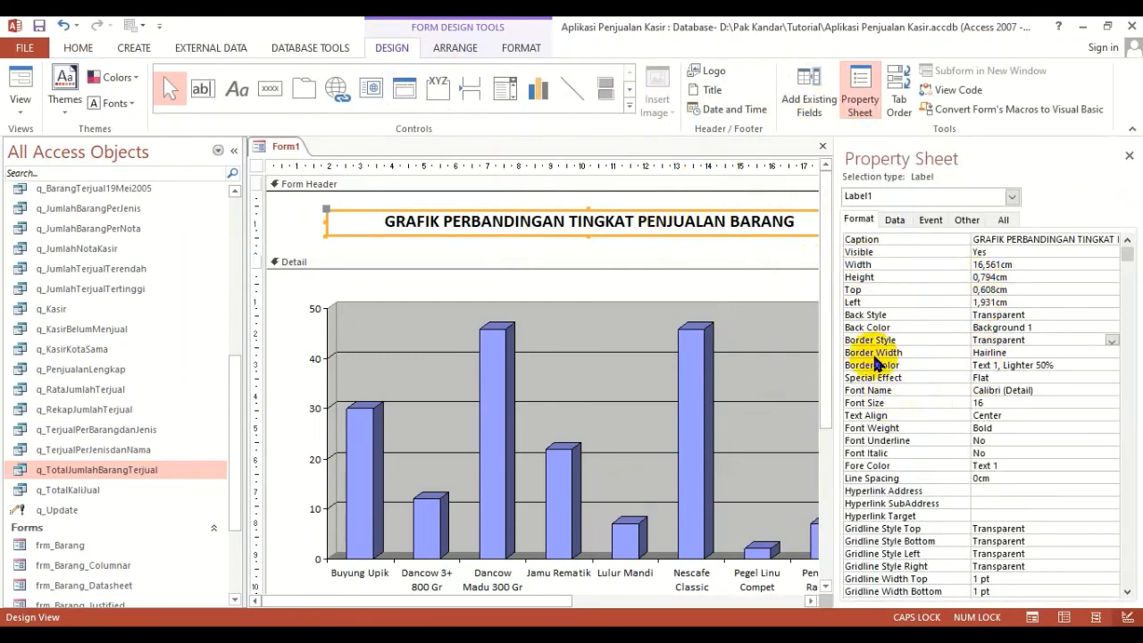
{"action": "left_click", "coordinate": [1038, 341]}
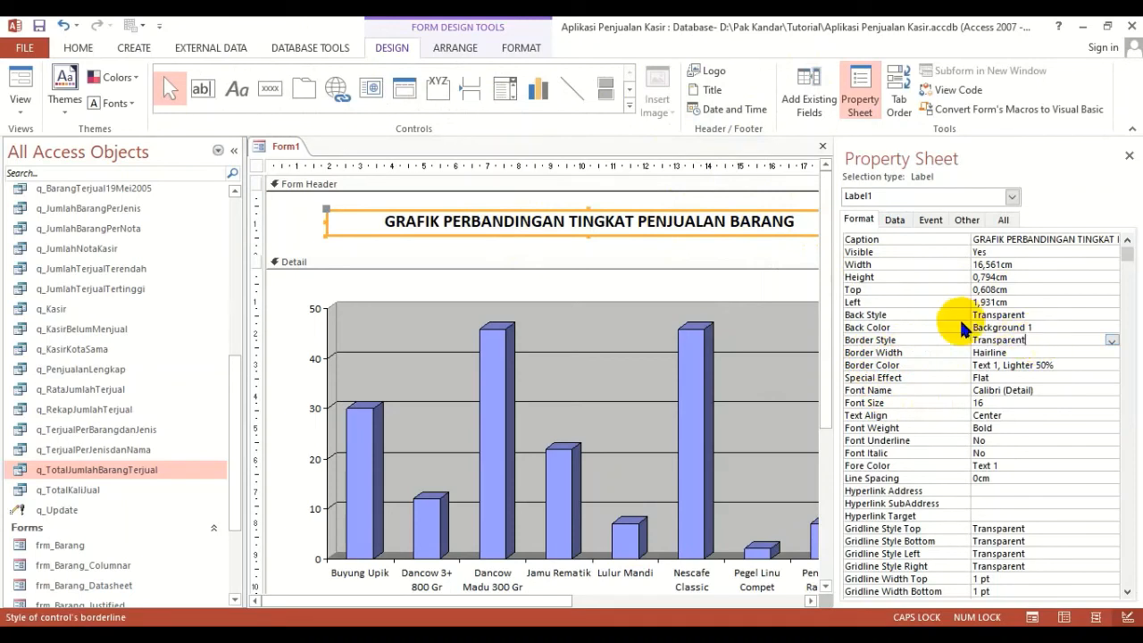
{"action": "left_click", "coordinate": [1127, 156]}
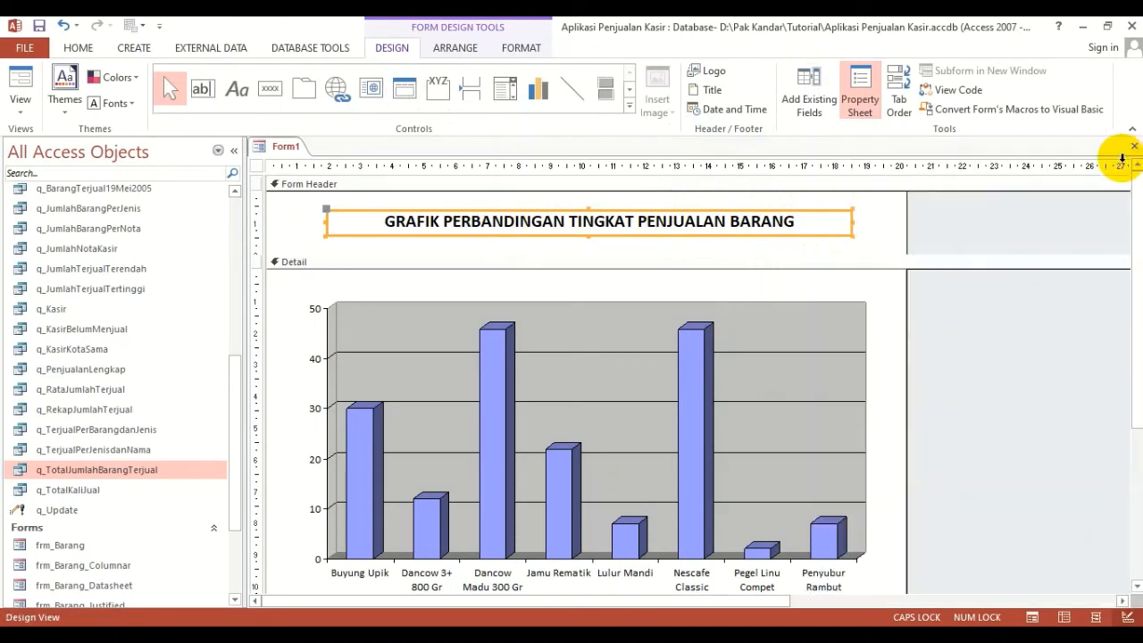
{"action": "left_click", "coordinate": [866, 218]}
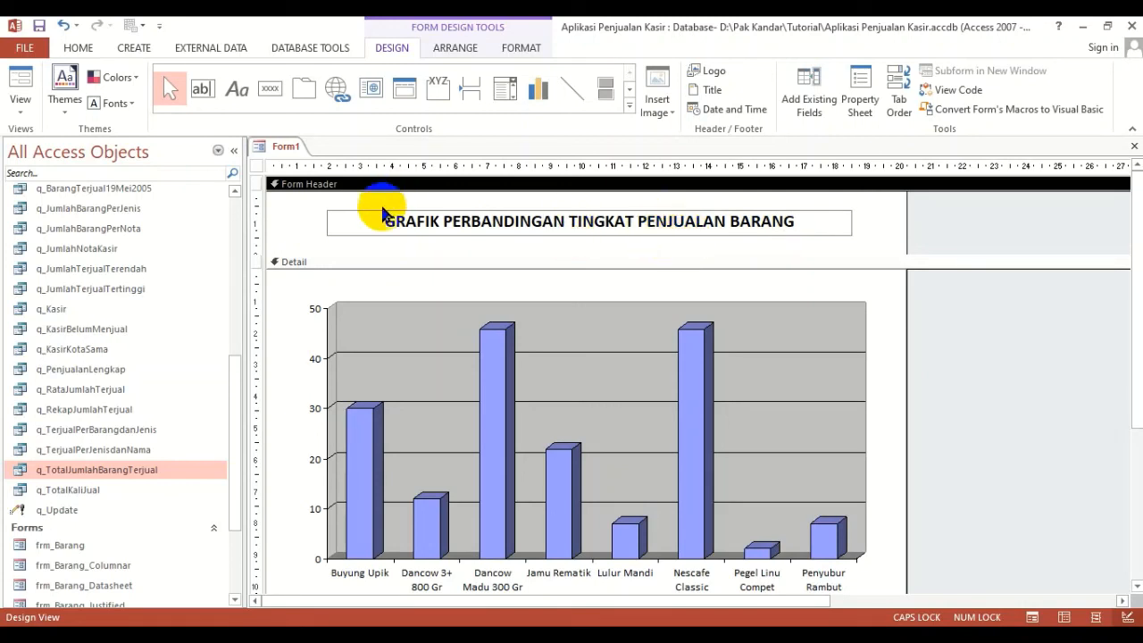
Open the whole form's properties and set Scroll Bars to Neither.
{"action": "left_click", "coordinate": [258, 168]}
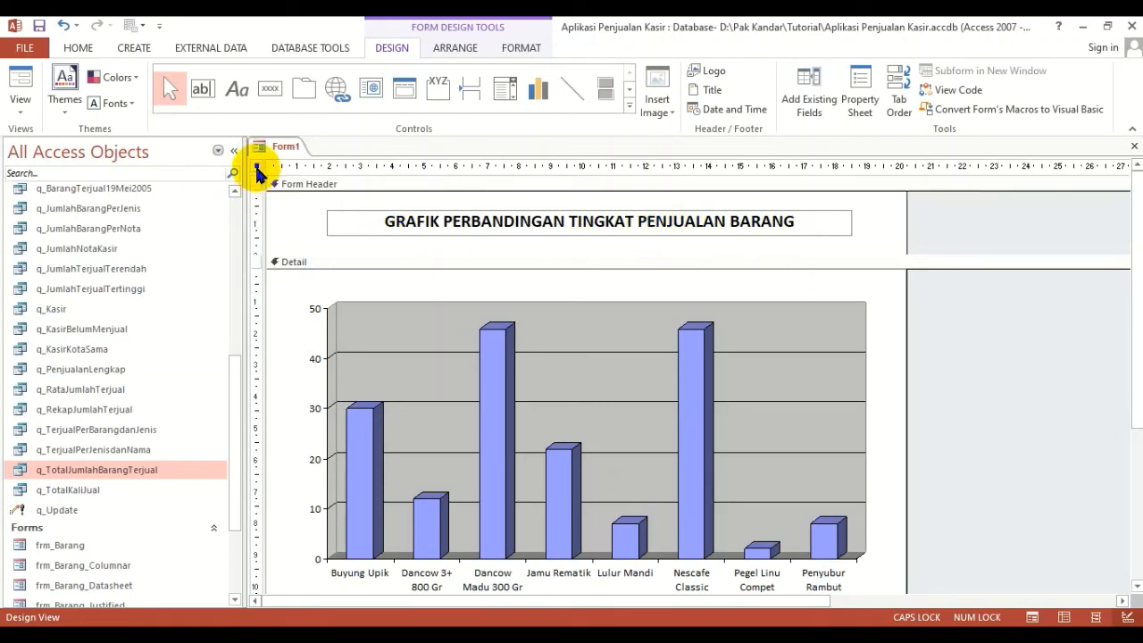
{"action": "left_click", "coordinate": [861, 96]}
{"action": "left_click", "coordinate": [963, 220]}
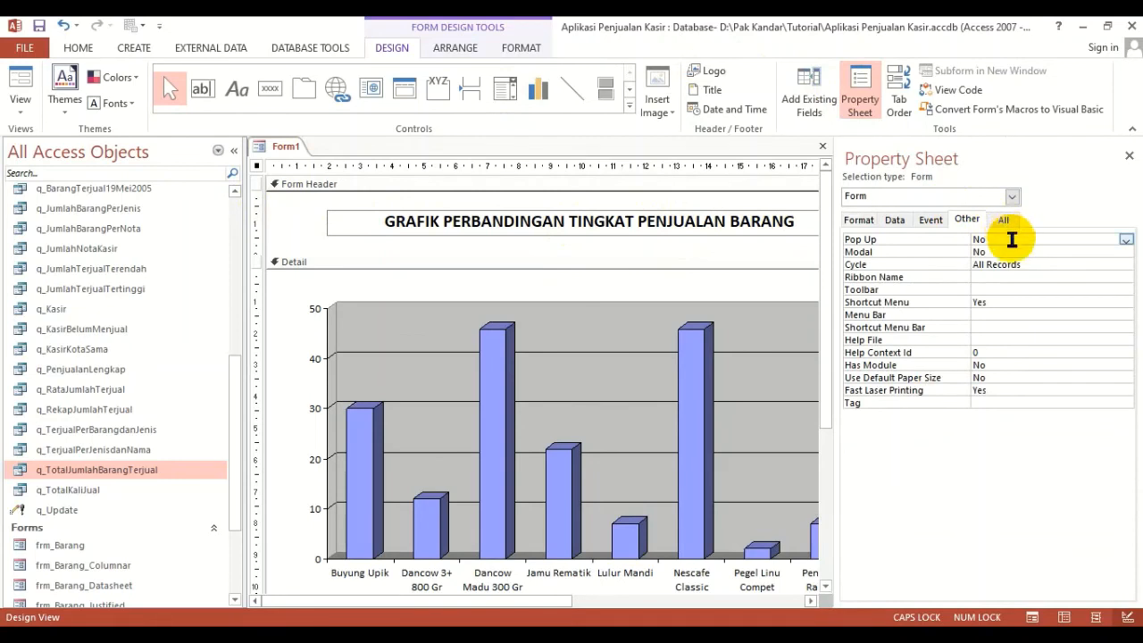
{"action": "left_click", "coordinate": [861, 222]}
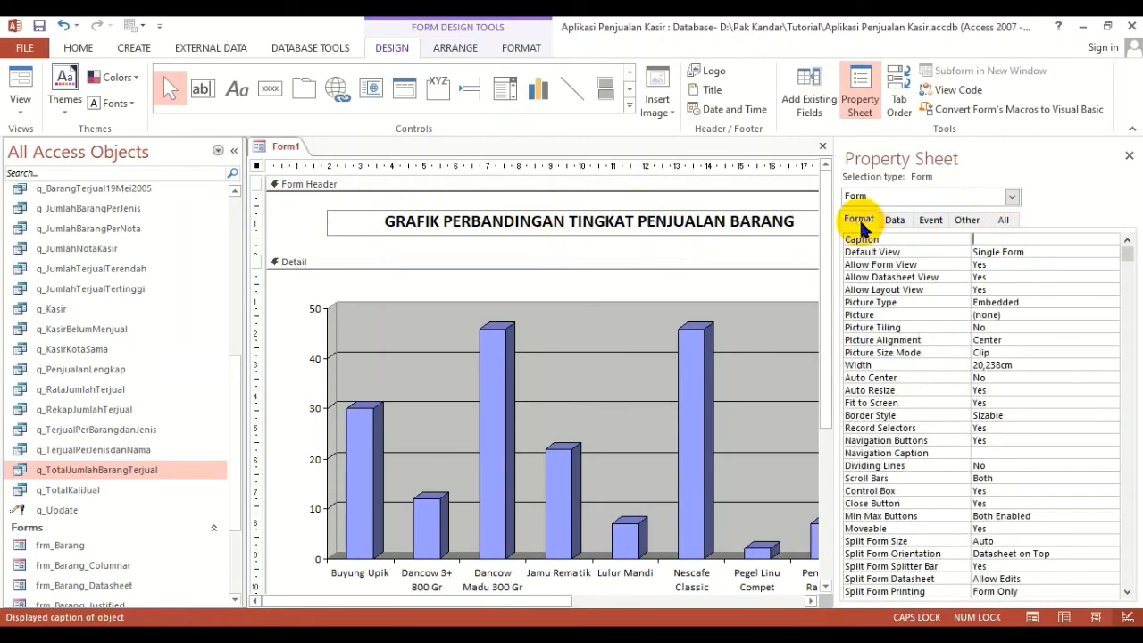
{"action": "left_click", "coordinate": [1018, 481]}
{"action": "left_click", "coordinate": [1111, 480]}
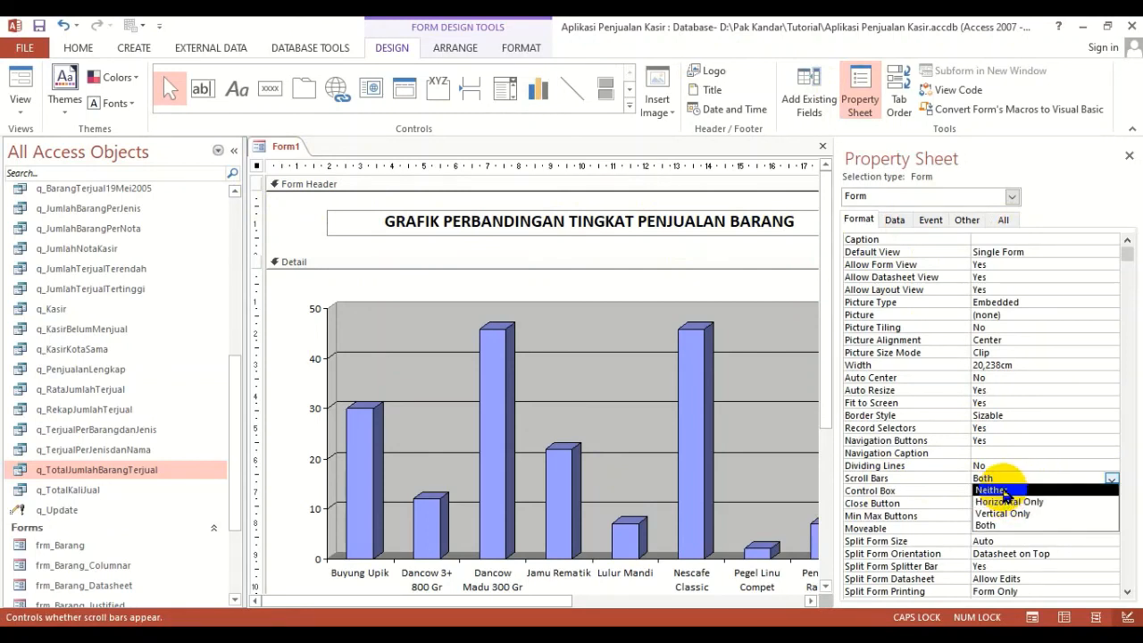
{"action": "left_click", "coordinate": [1002, 491]}
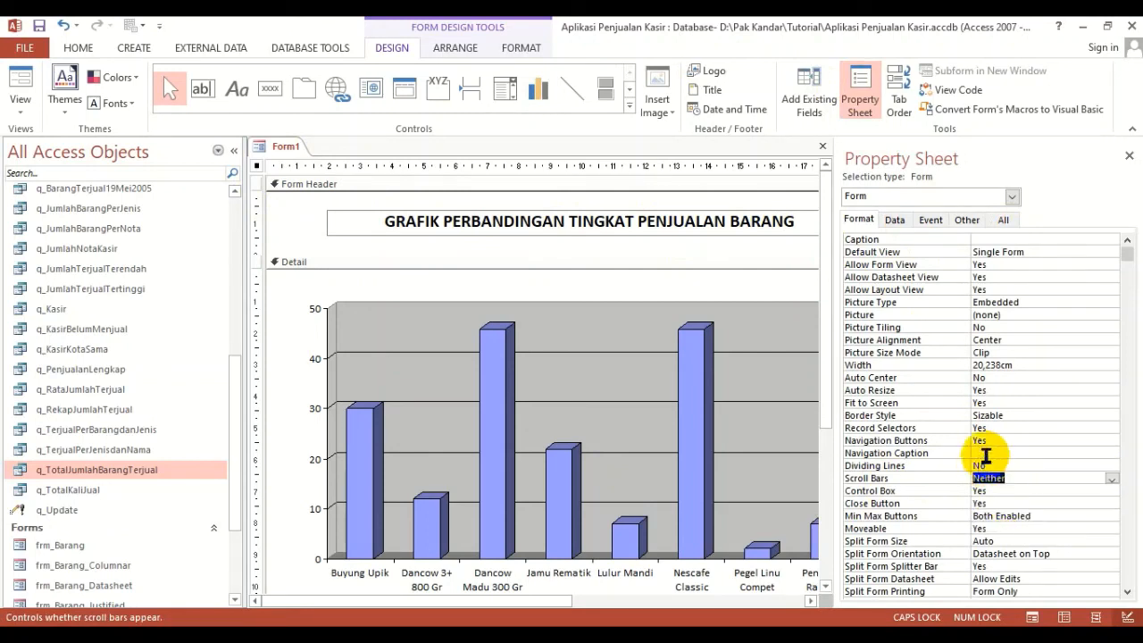
Turn off the form's Record Selectors and Navigation Buttons, and set Border Style to Dialog and Auto Center to Yes.
{"action": "left_click", "coordinate": [1003, 426]}
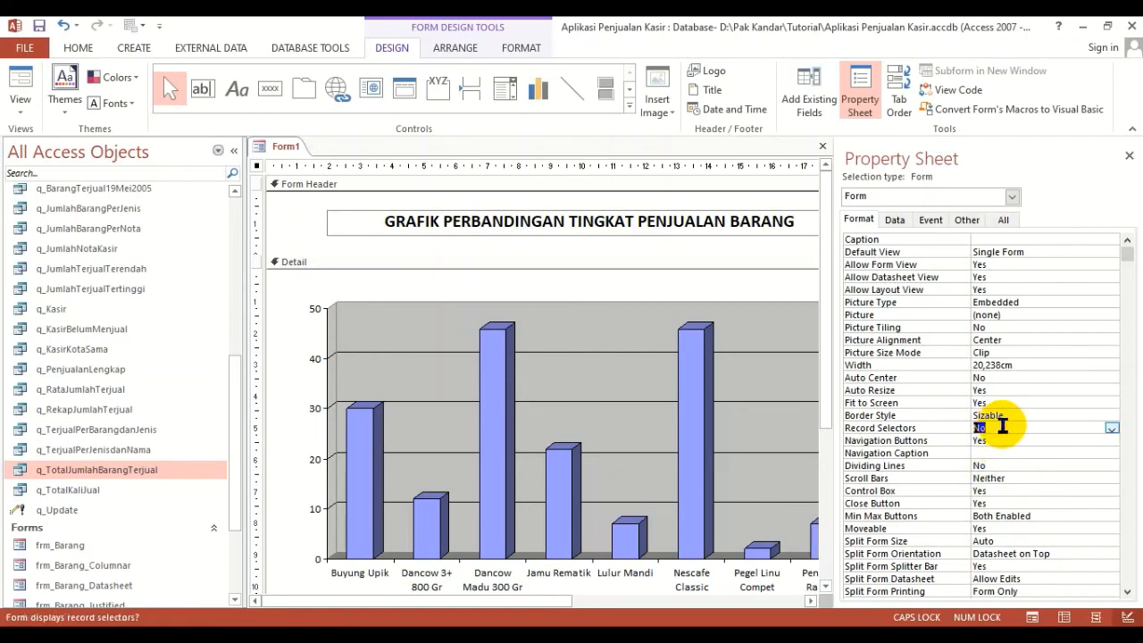
{"action": "double_click", "coordinate": [1012, 439]}
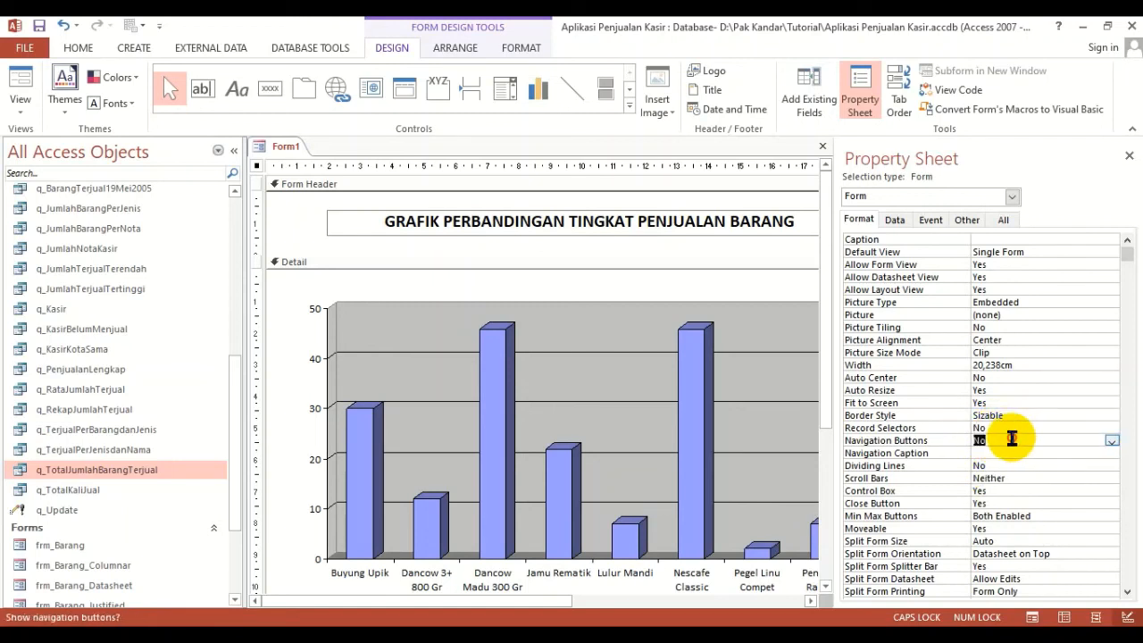
{"action": "left_click", "coordinate": [1110, 416]}
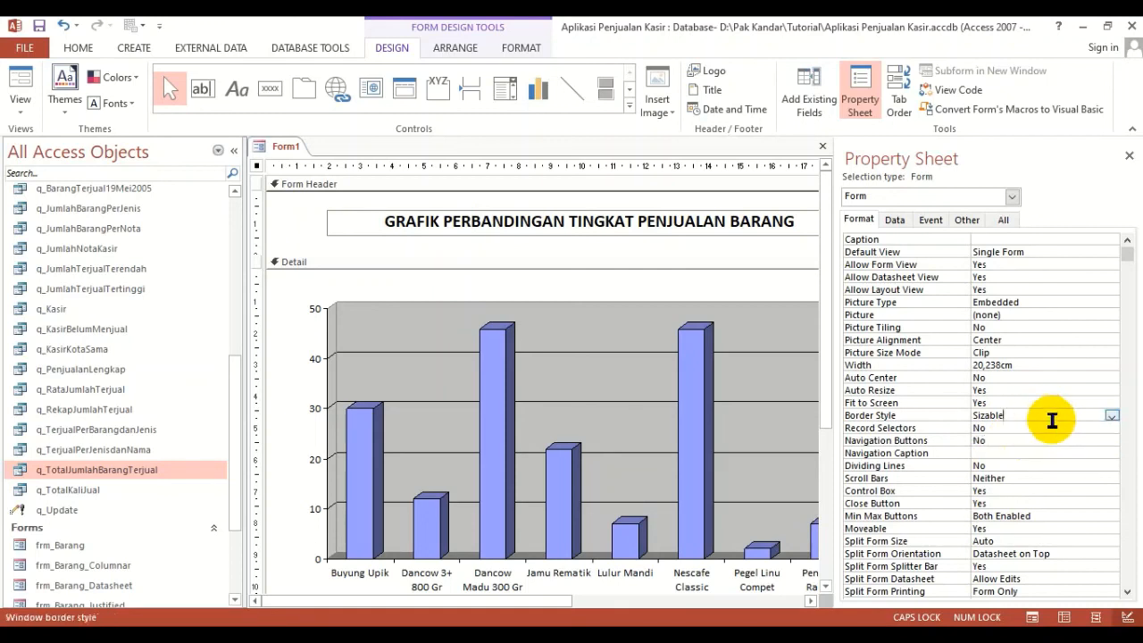
{"action": "left_click", "coordinate": [1111, 416]}
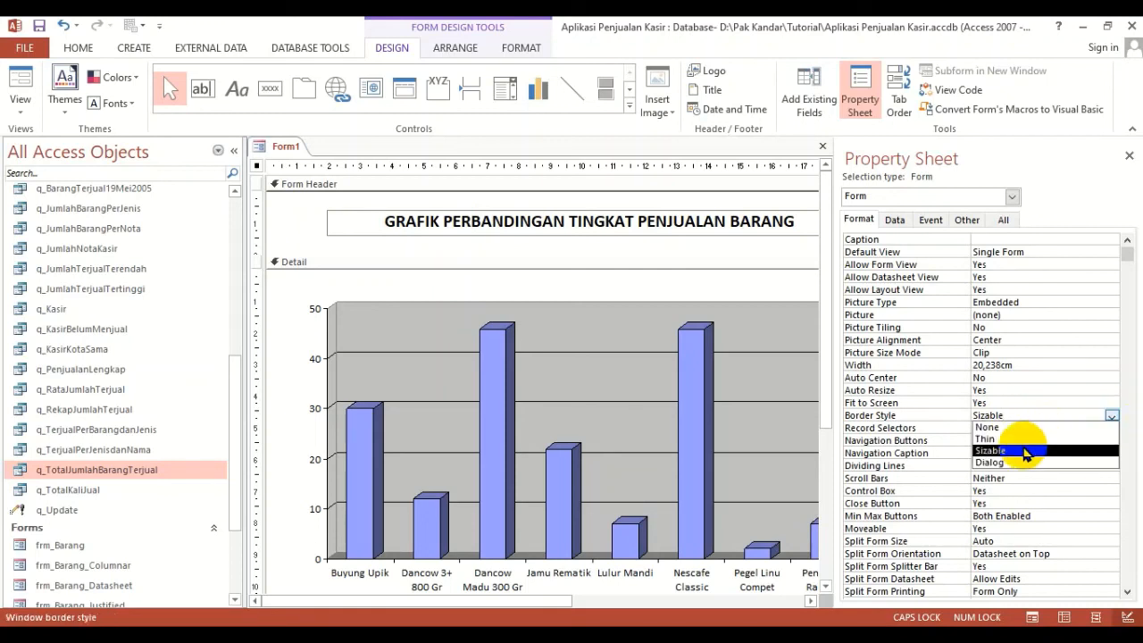
{"action": "left_click", "coordinate": [1007, 463]}
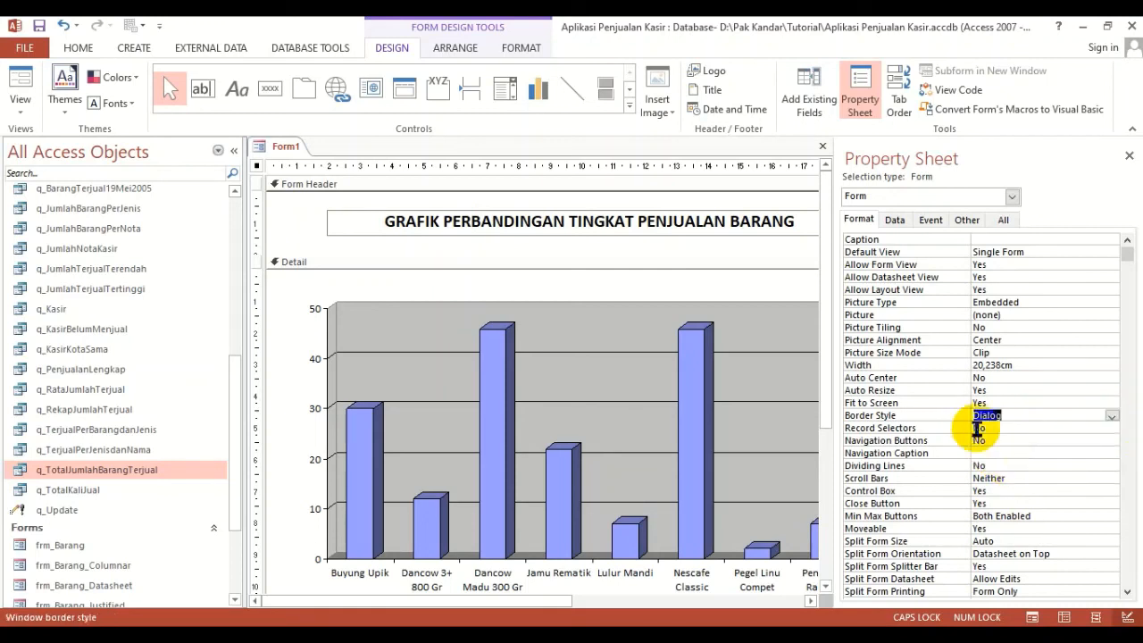
{"action": "double_click", "coordinate": [1003, 379]}
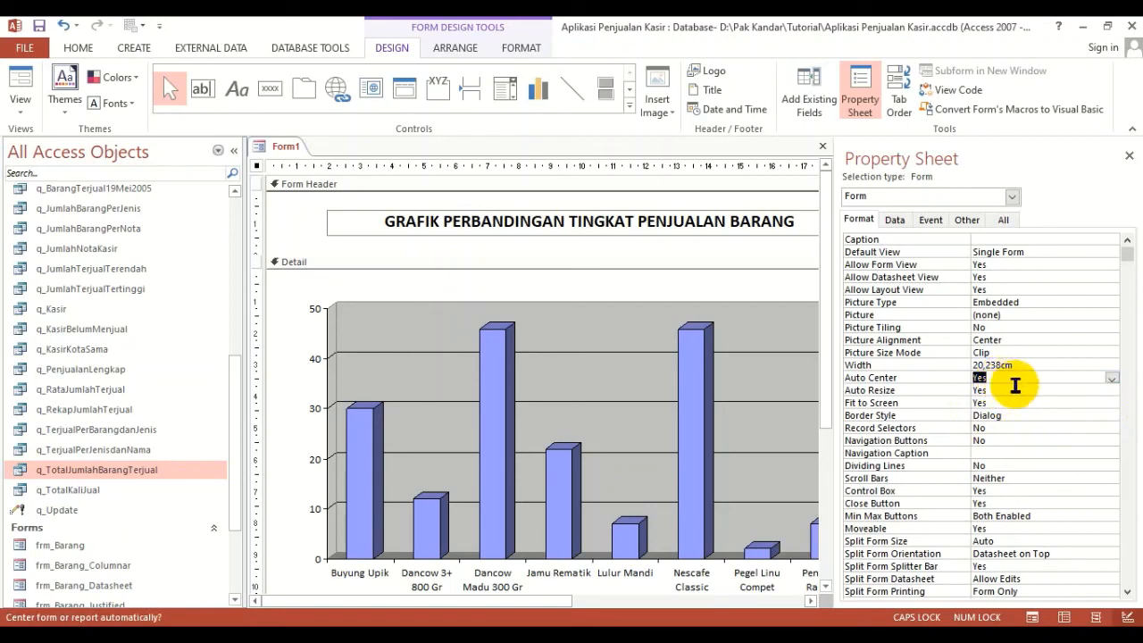
{"action": "left_click", "coordinate": [991, 240]}
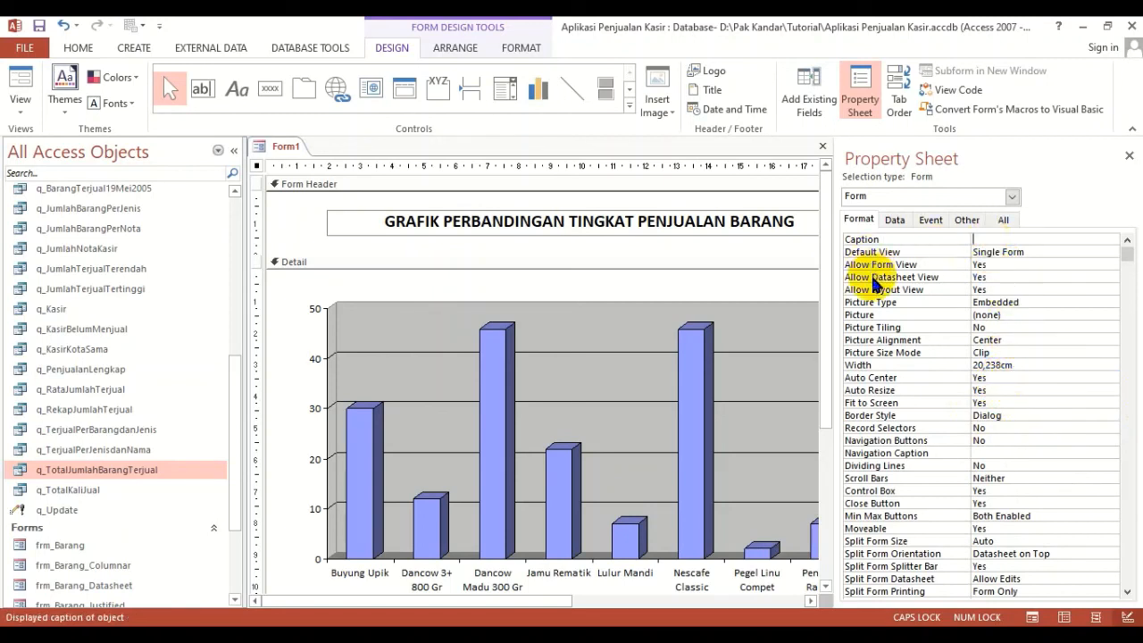
Close the chart form and save it under the name frm_Grafik.
{"action": "left_click", "coordinate": [822, 147]}
{"action": "left_click", "coordinate": [496, 374]}
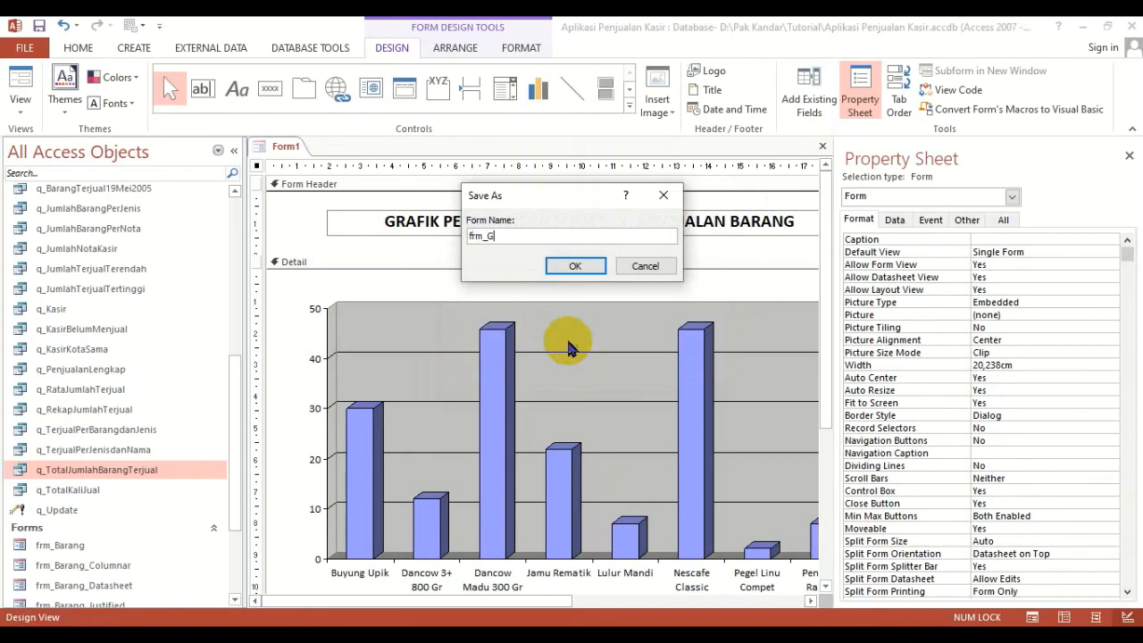
{"action": "key", "text": "Return"}
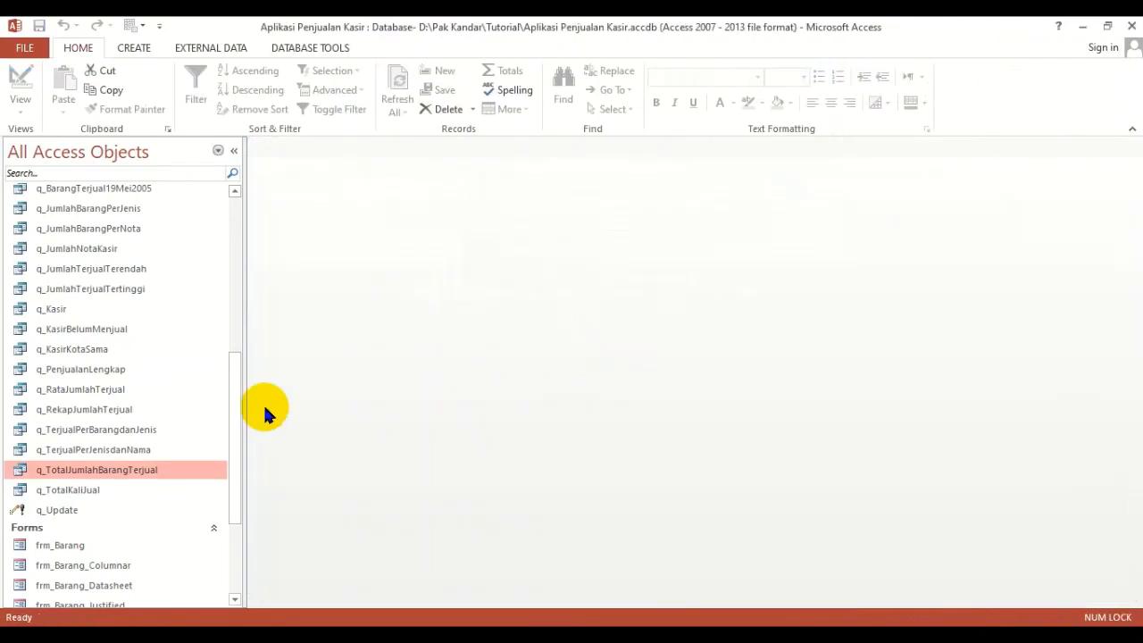
Collapse the Queries group in the object list and open frm_Grafik in Form View.
{"action": "scroll", "coordinate": [63, 259], "scroll_direction": "up", "scroll_amount": 2}
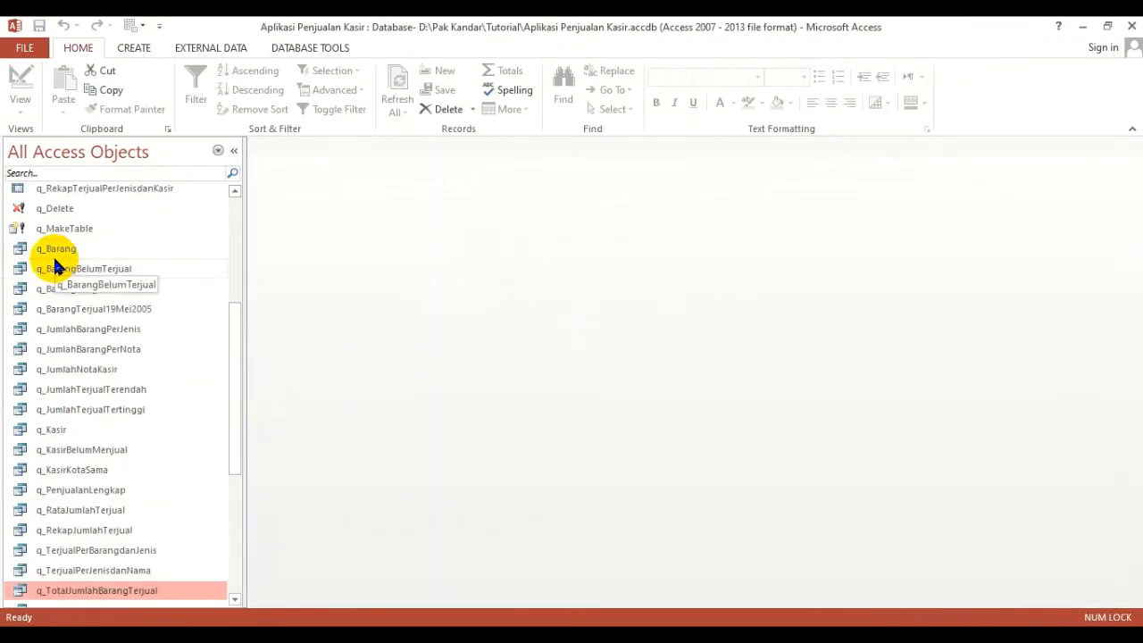
{"action": "scroll", "coordinate": [54, 259], "scroll_direction": "up", "scroll_amount": 2}
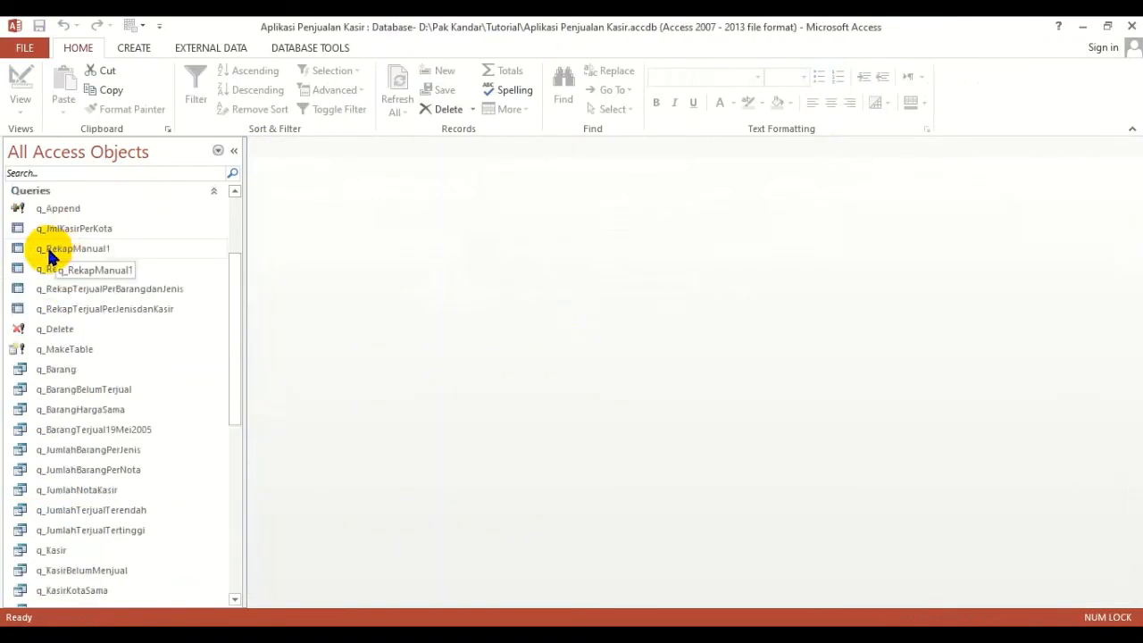
{"action": "left_click", "coordinate": [42, 197]}
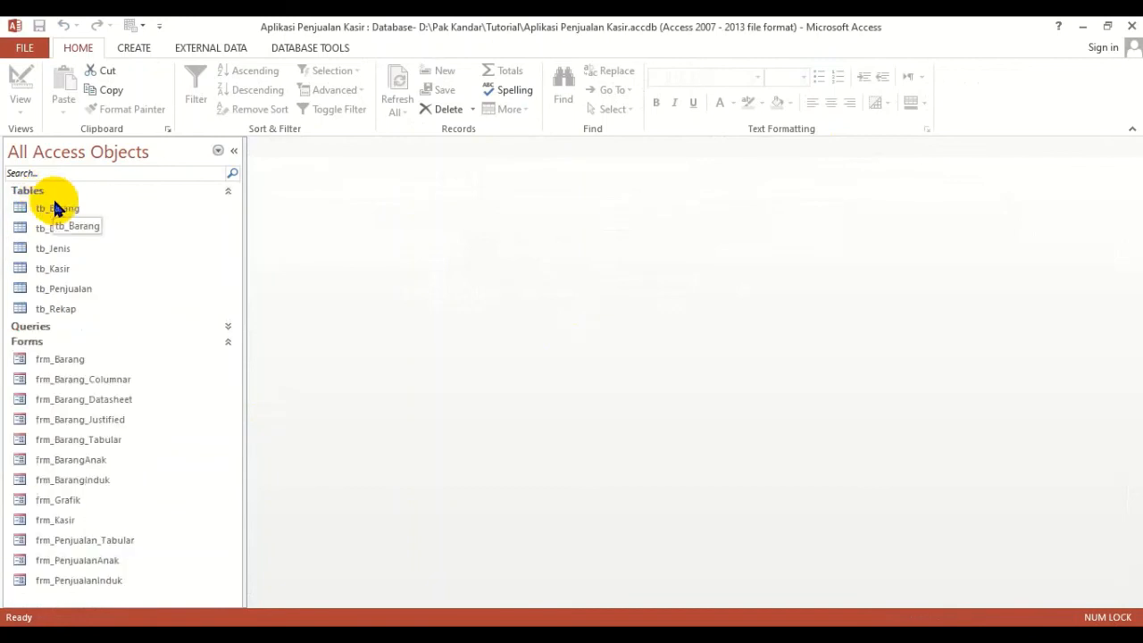
{"action": "double_click", "coordinate": [64, 506]}
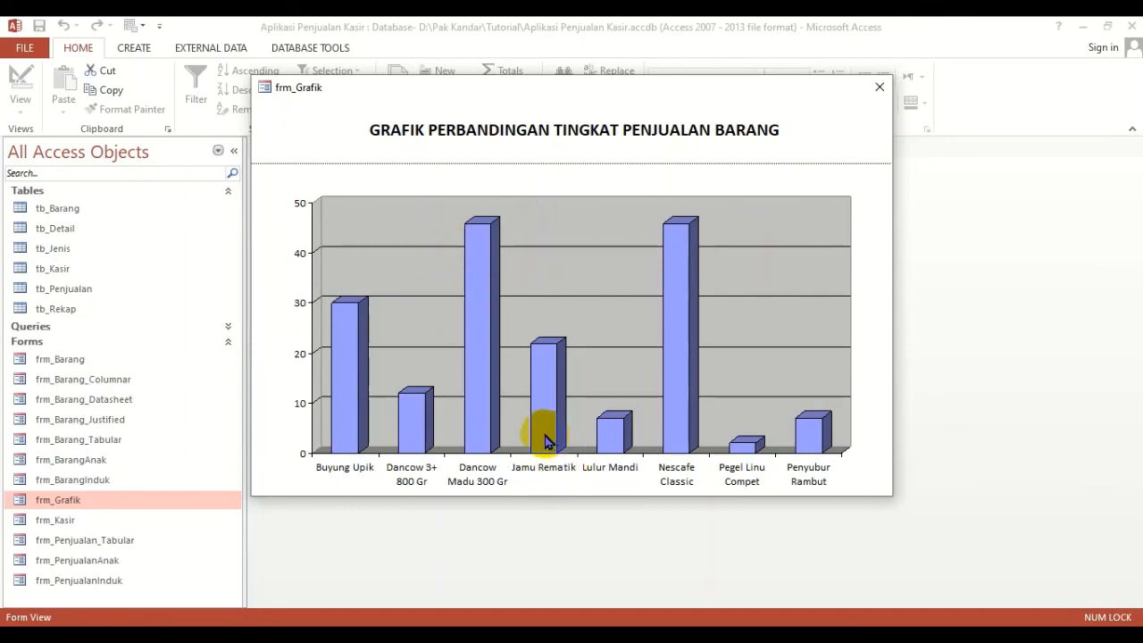
Switch frm_Grafik to Design View, lengthen the Detail section below the chart by about 0.8 cm, and close the properties.
{"action": "right_click", "coordinate": [604, 154]}
{"action": "left_click", "coordinate": [632, 194]}
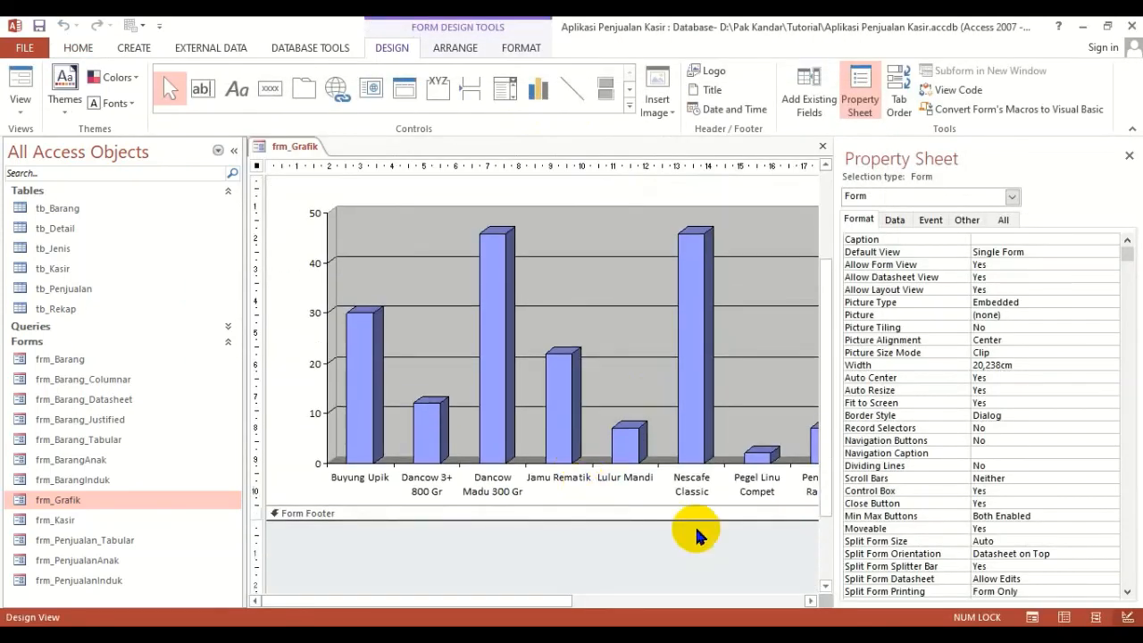
{"action": "left_click_drag", "start_coordinate": [669, 507], "coordinate": [671, 532]}
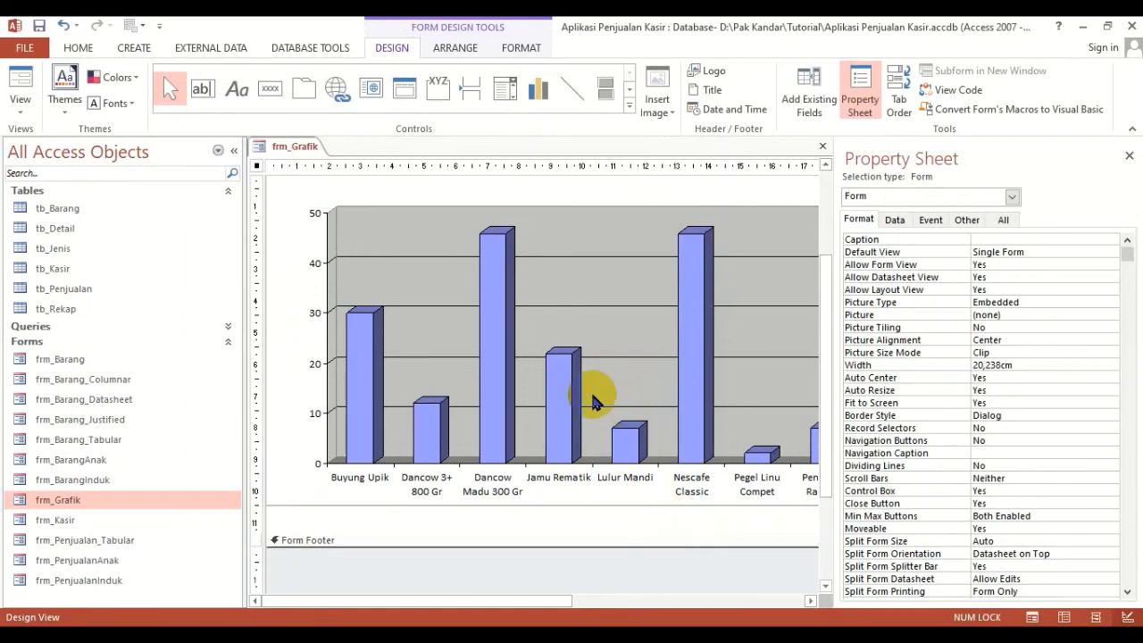
{"action": "left_click", "coordinate": [1127, 158]}
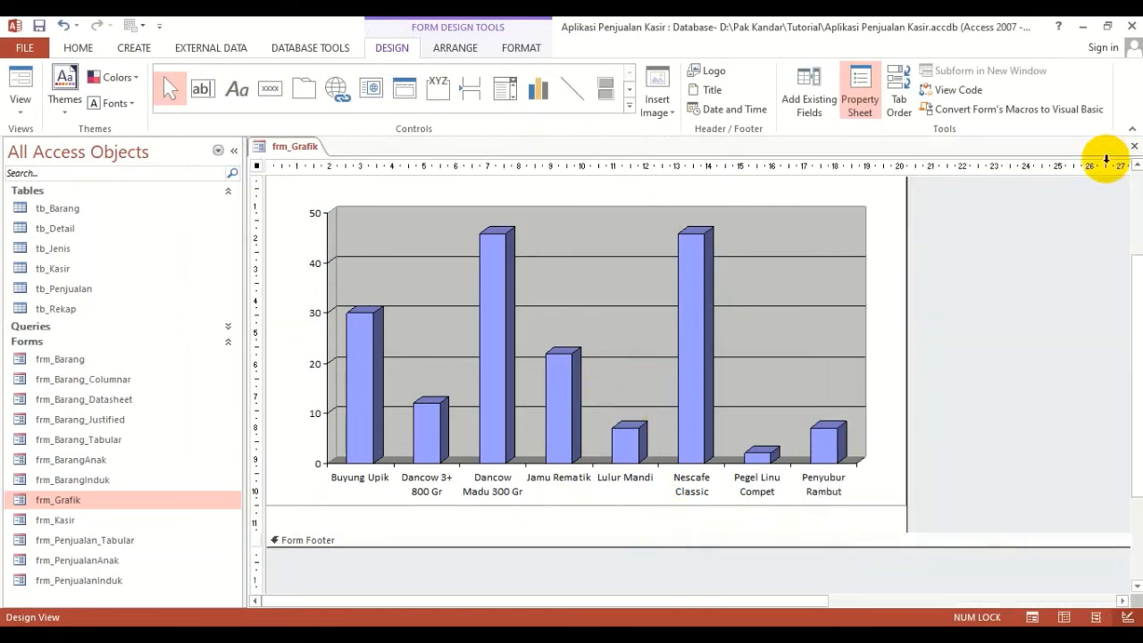
Close frm_Grafik with its design changes saved and reopen it in Form View.
{"action": "left_click", "coordinate": [1135, 146]}
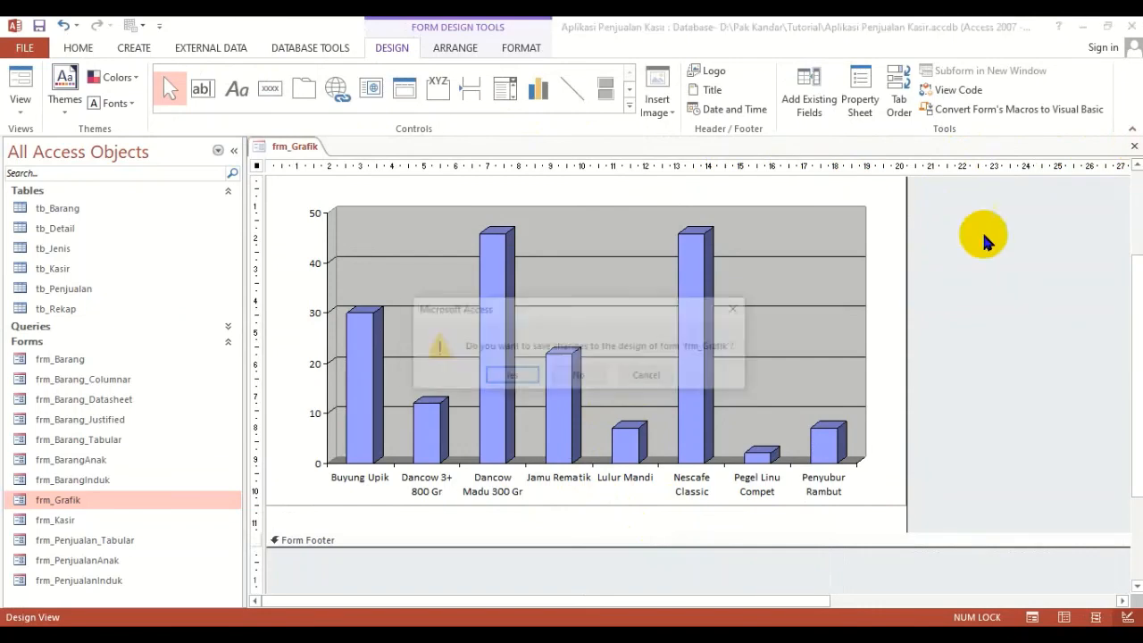
{"action": "left_click", "coordinate": [518, 303]}
{"action": "double_click", "coordinate": [134, 505]}
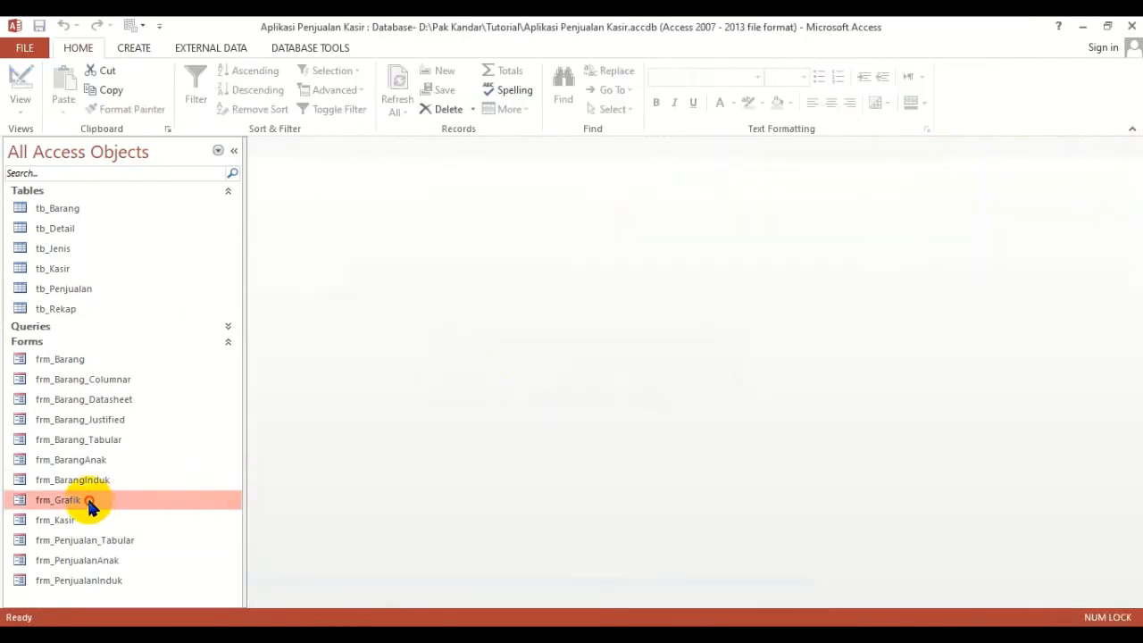